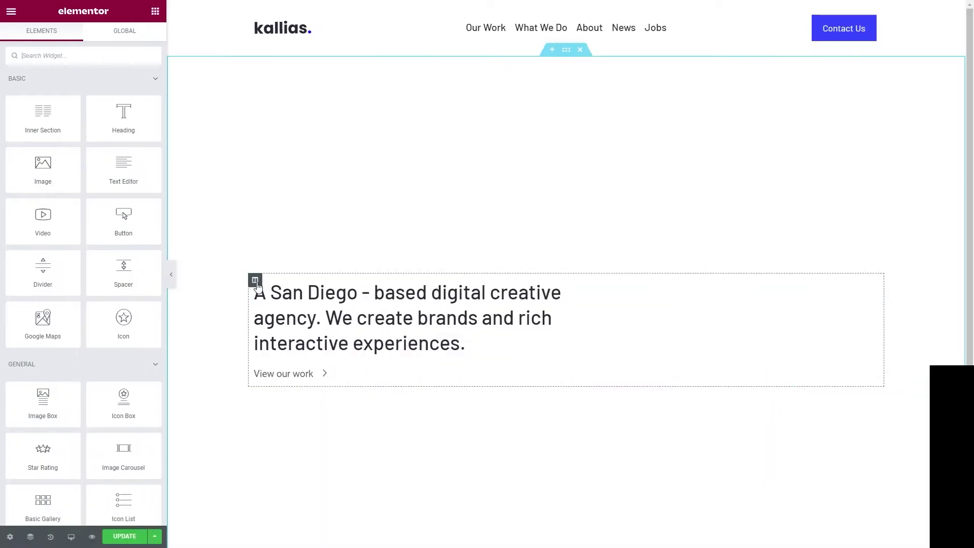
Add a column with the sitting-figure image beside the intro and widen the text column to about 55%.
right_click(256, 281)
left_click(294, 326)
left_click(155, 11)
left_click_drag(42, 167, 735, 306)
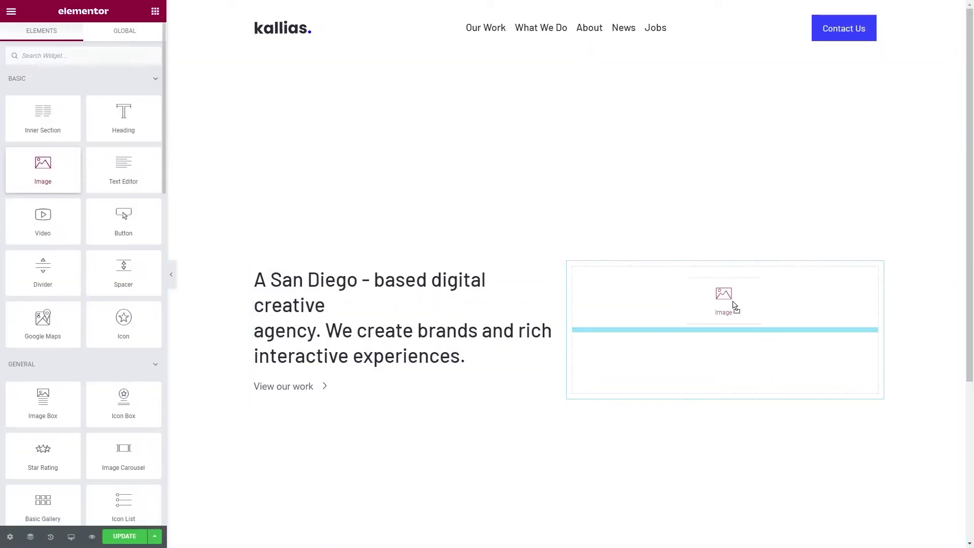
left_click(54, 148)
left_click(402, 152)
left_click(919, 515)
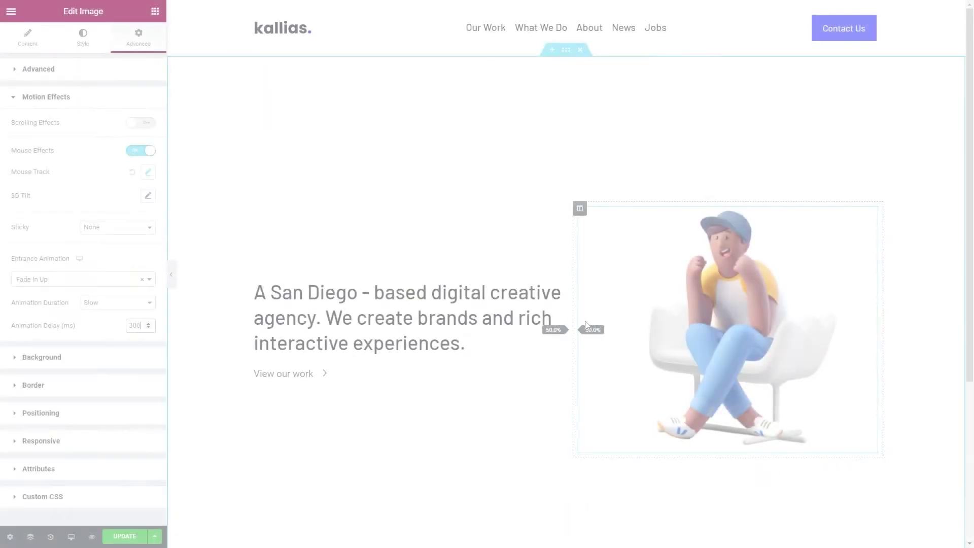
left_click_drag(572, 329, 602, 332)
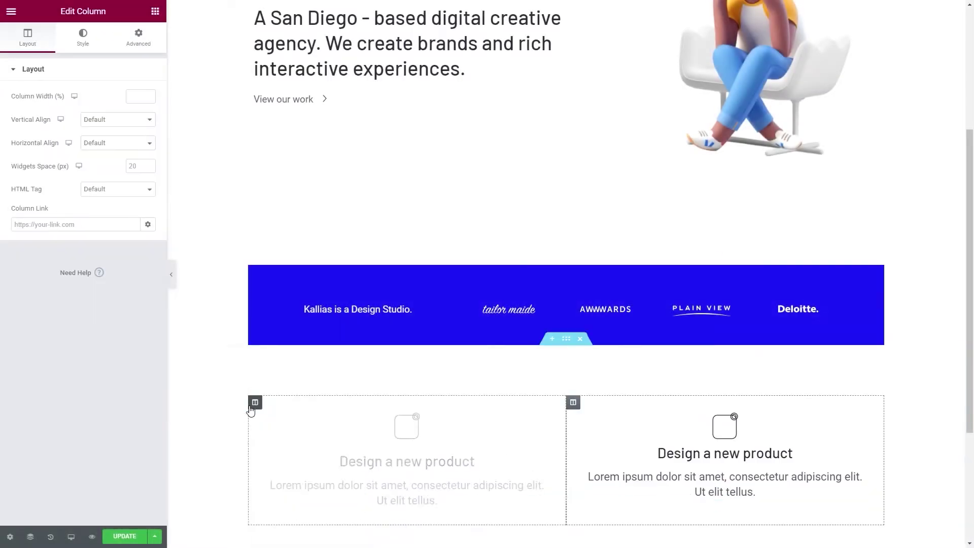
Duplicate the service column into a third one and make the Show Project link white.
right_click(251, 413)
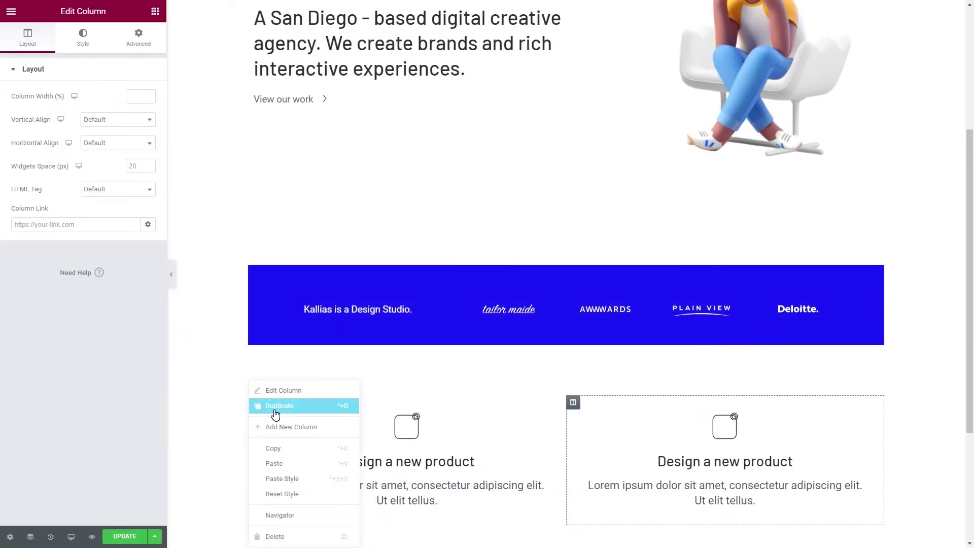
left_click(274, 408)
left_click(434, 428)
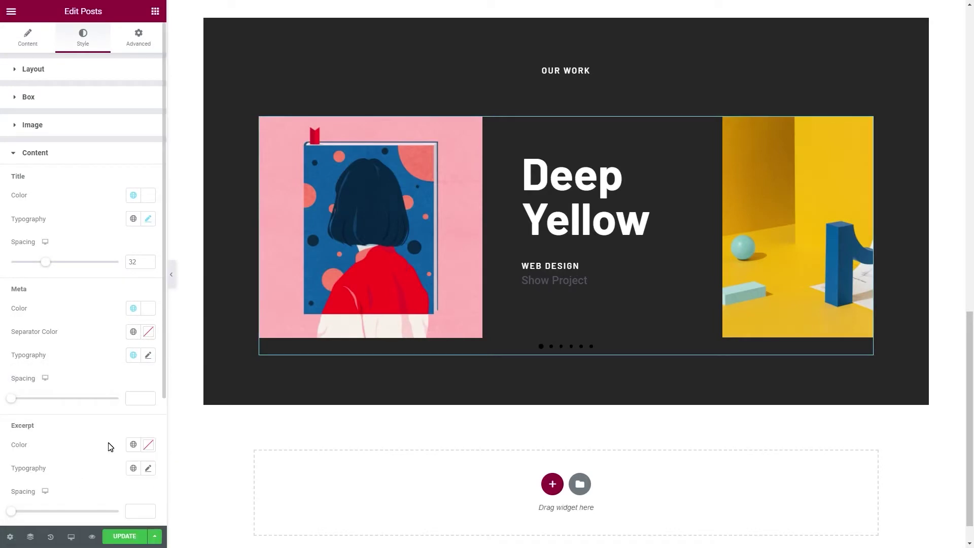
scroll(109, 446, "down", 4)
left_click(134, 388)
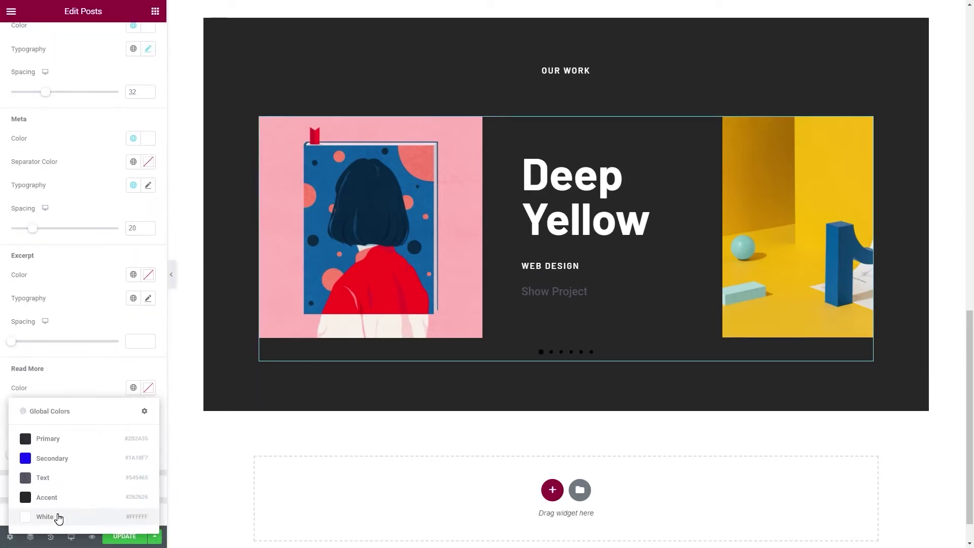
left_click(59, 517)
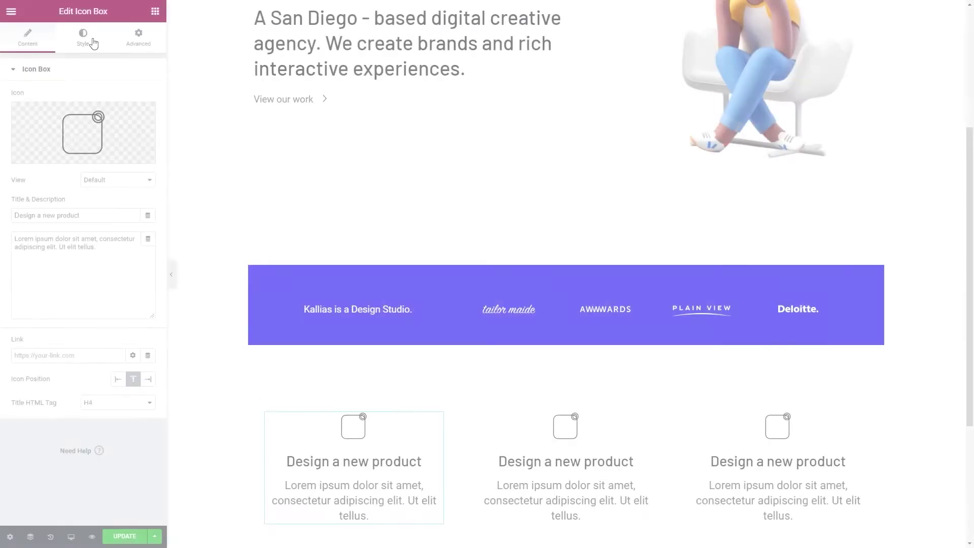
Give the first service box icon spacing 24, icon size 60, left alignment and title spacing 10.
left_click(94, 44)
double_click(133, 162)
type("24")
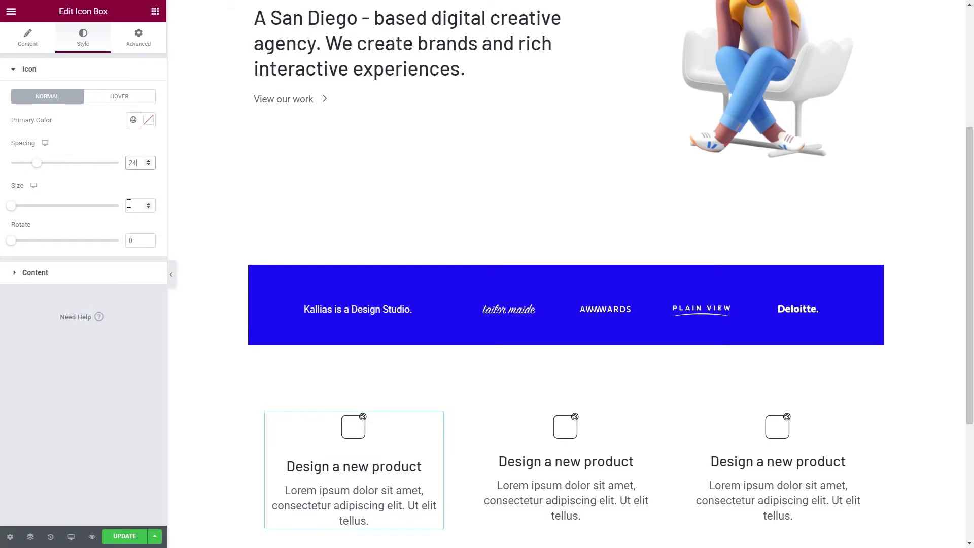
left_click(129, 204)
type("60")
left_click(104, 272)
left_click(102, 127)
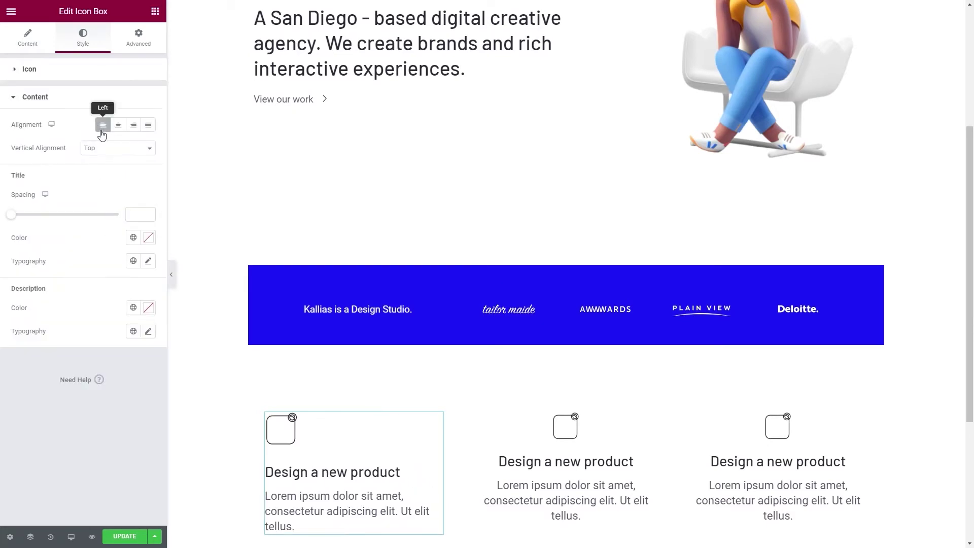
left_click(140, 214)
type("10")
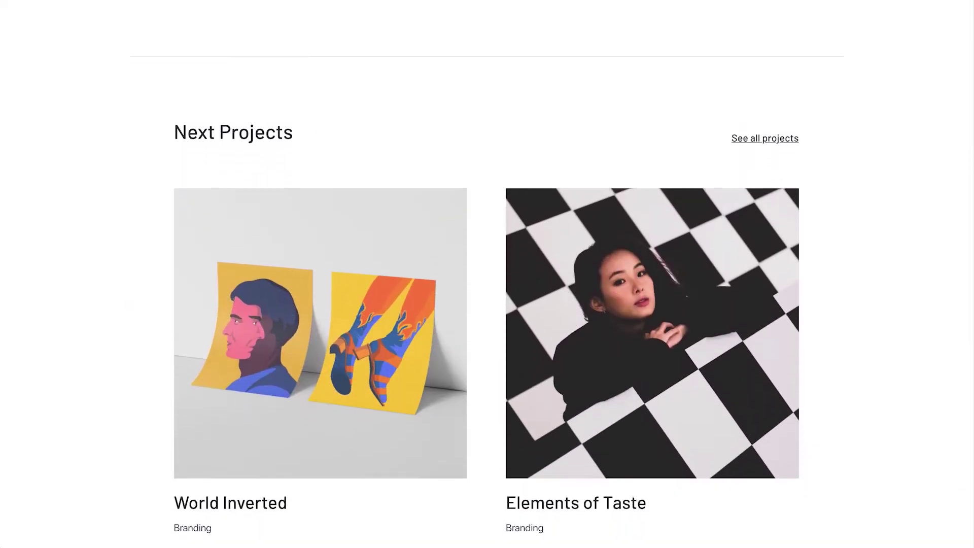
scroll(486, 274, "down", 5)
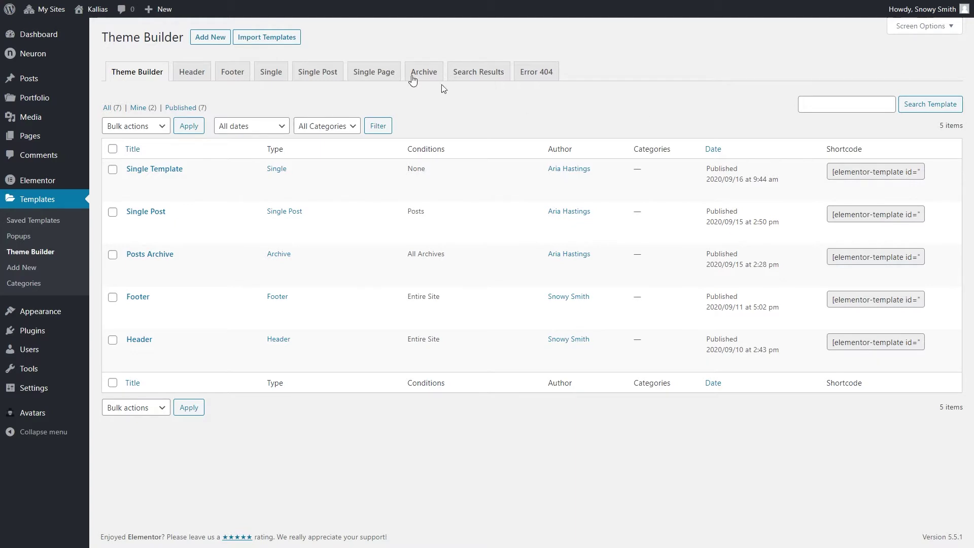
Browse the Header, Footer and Single theme templates, then start a new template with Add New.
left_click(201, 72)
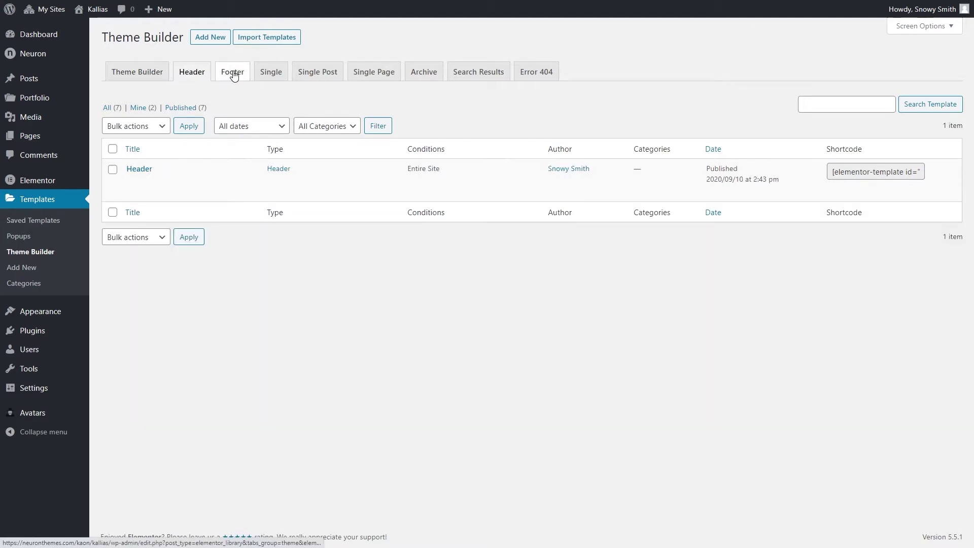
left_click(232, 75)
left_click(277, 76)
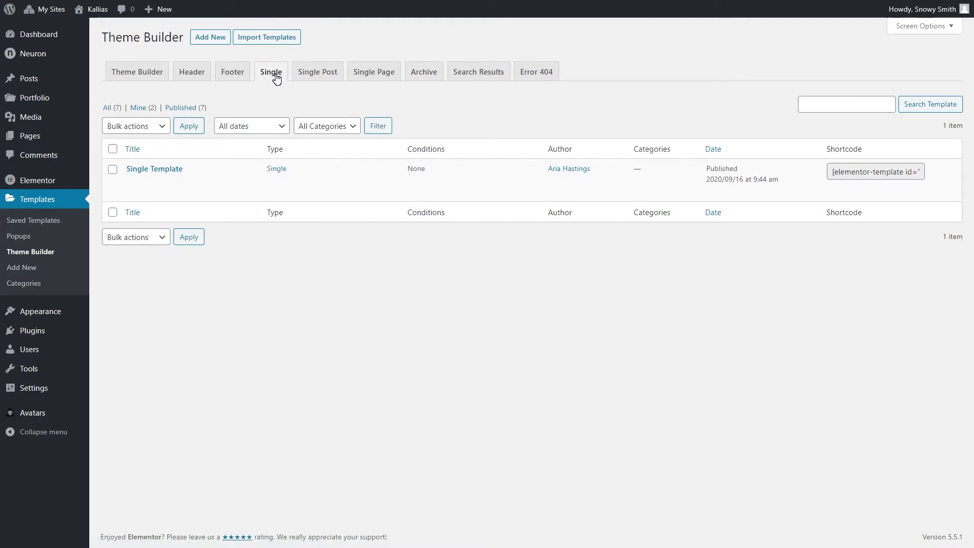
mouse_move(191, 177)
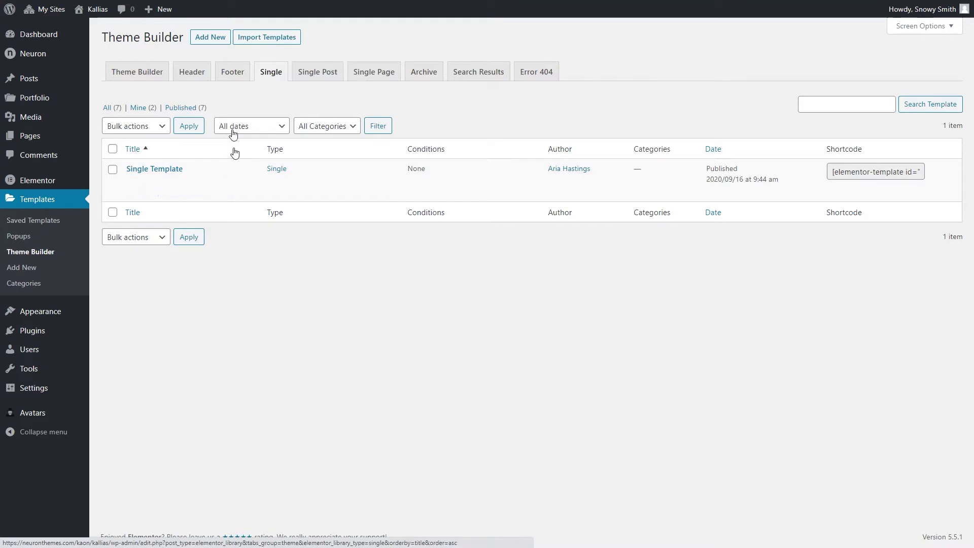
left_click(210, 36)
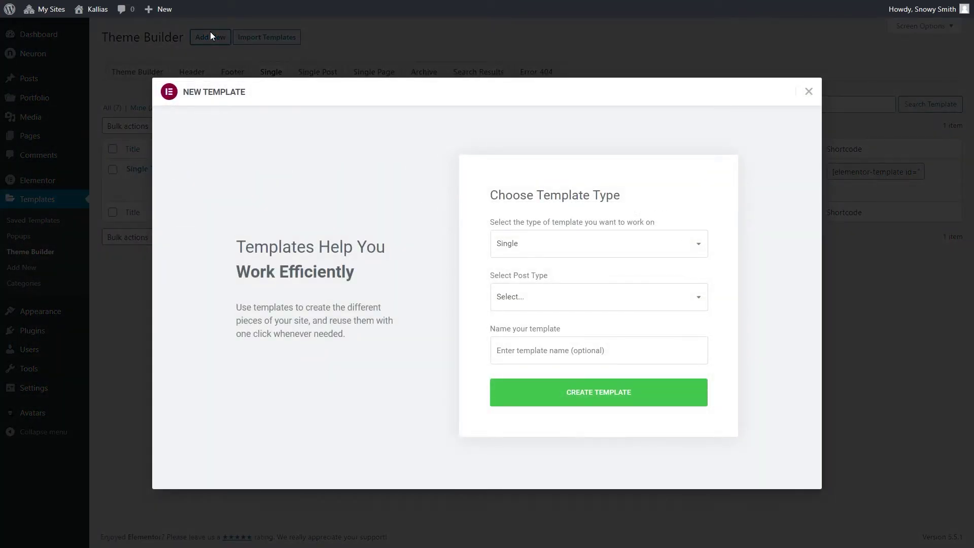
Create a Portfolio Item Single template named 'Single Portfolio Item' and close the block Library.
left_click(553, 299)
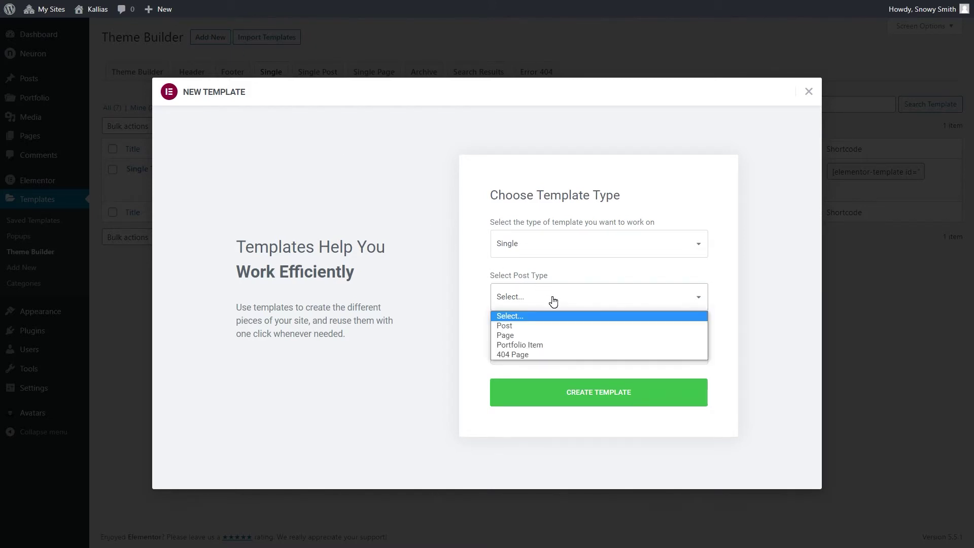
left_click(540, 345)
left_click(546, 350)
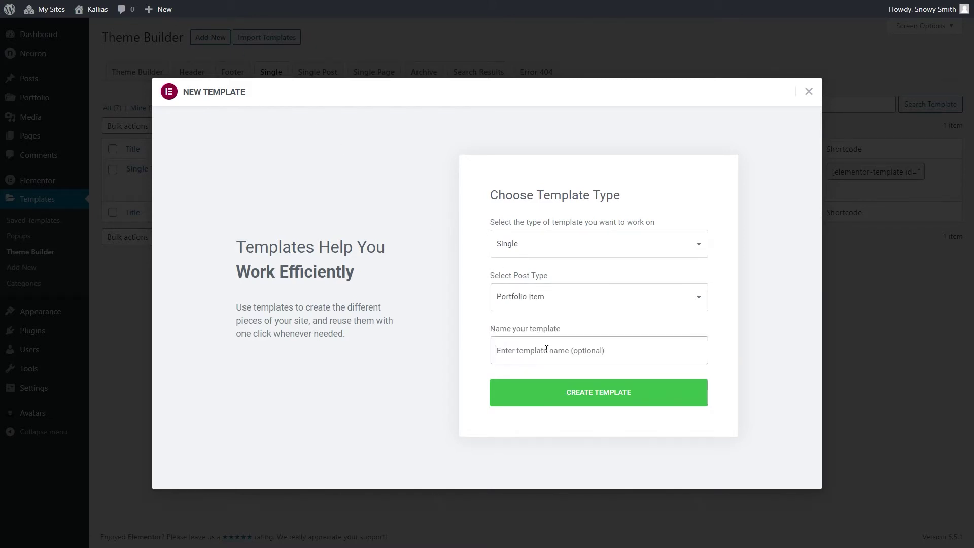
type("Single Portfolio Item")
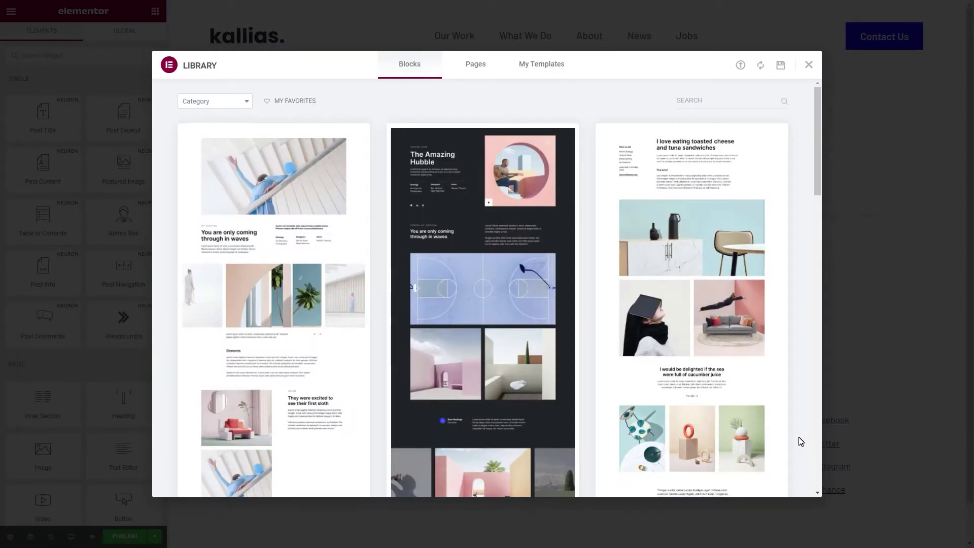
scroll(800, 441, "down", 1)
scroll(800, 441, "down", 8)
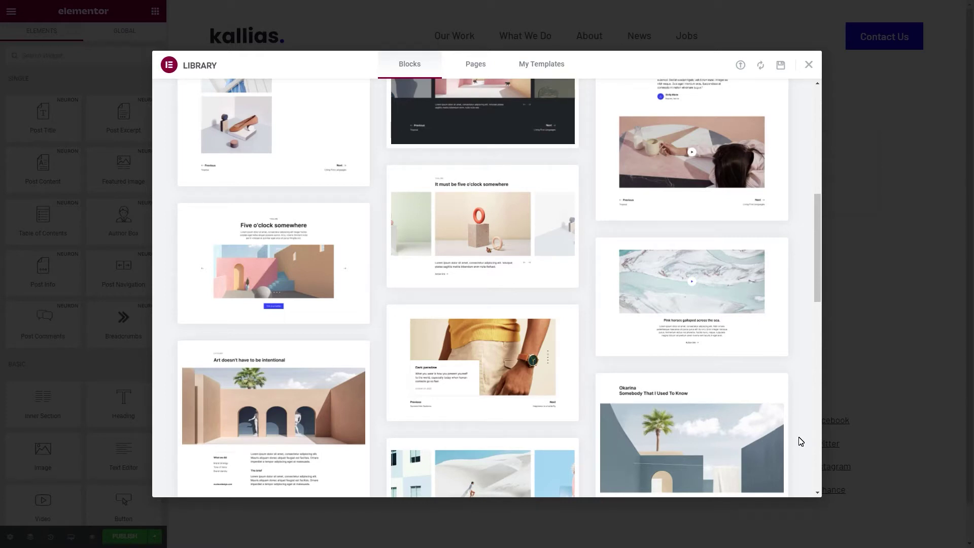
left_click(809, 65)
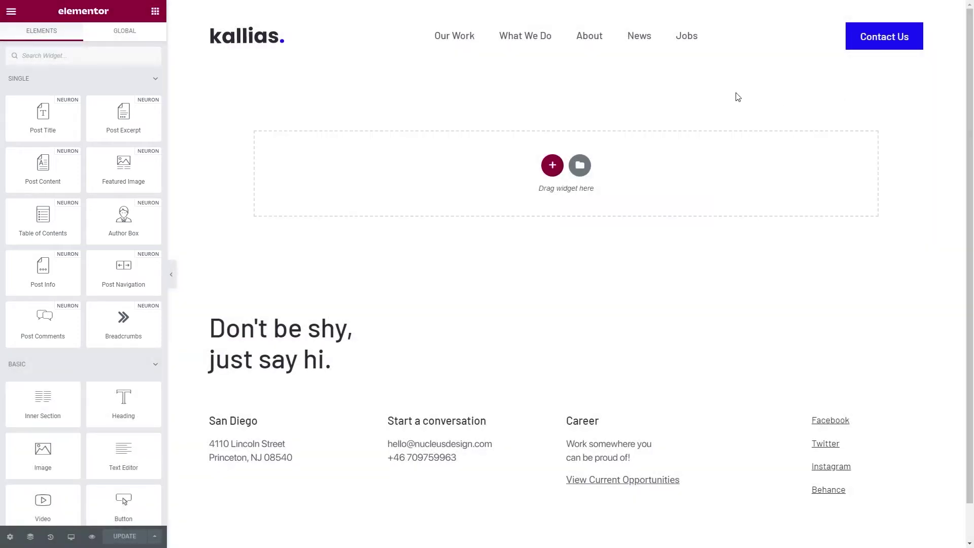
Add a two-column section with 80 px top and 100 px bottom padding.
left_click(557, 164)
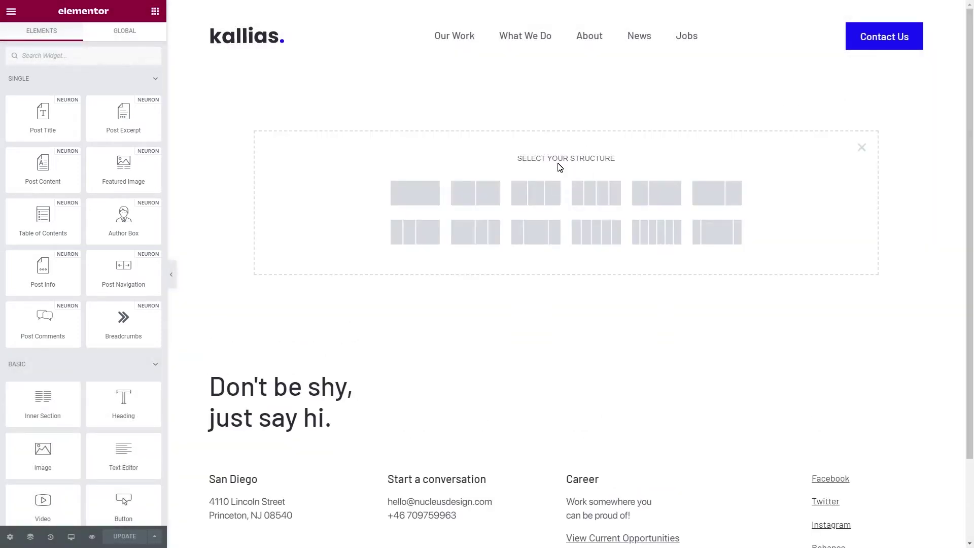
left_click(488, 191)
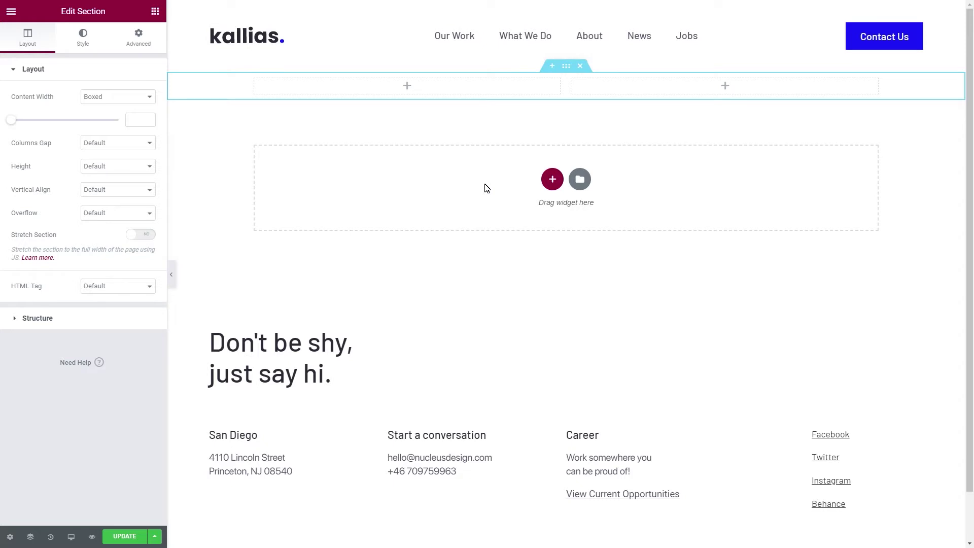
left_click(141, 51)
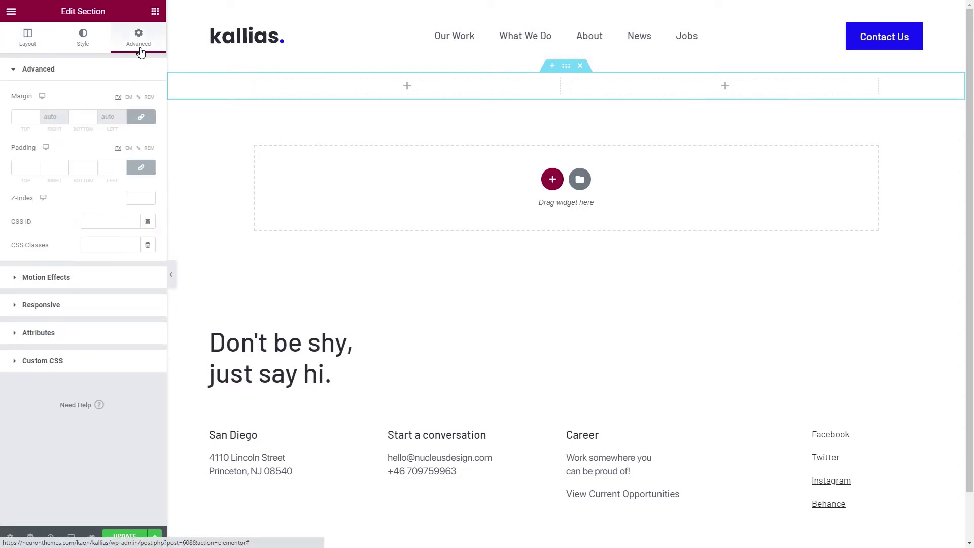
left_click(139, 169)
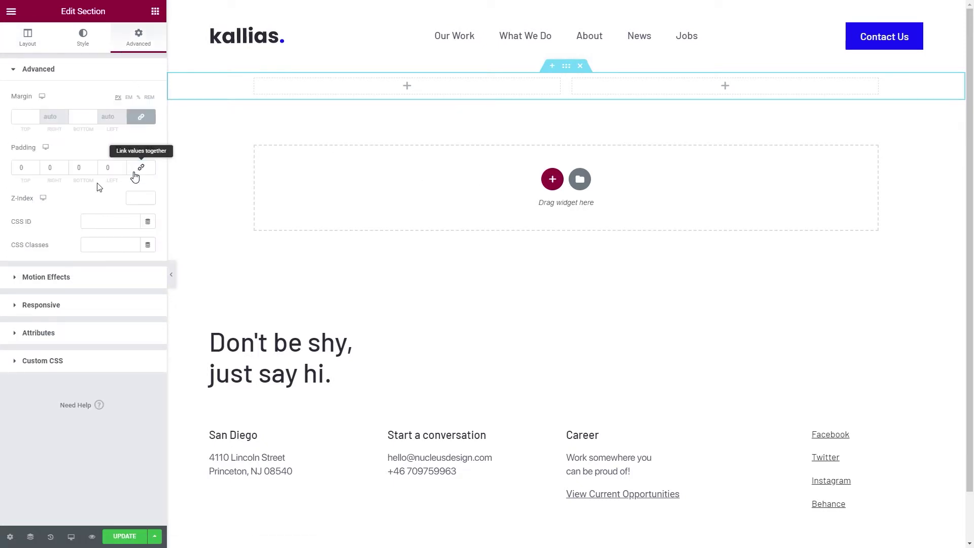
double_click(28, 168)
type("80")
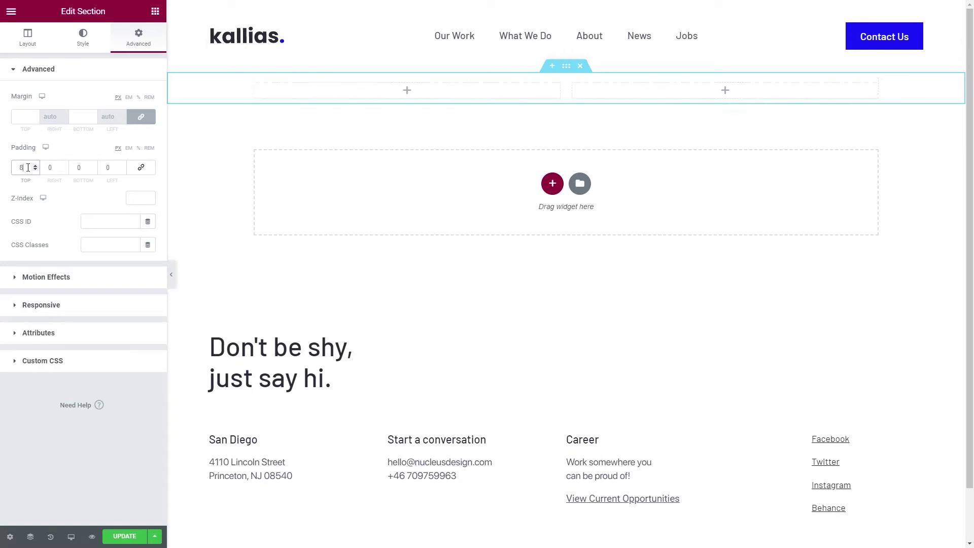
key("Tab")
key("Tab")
type("100")
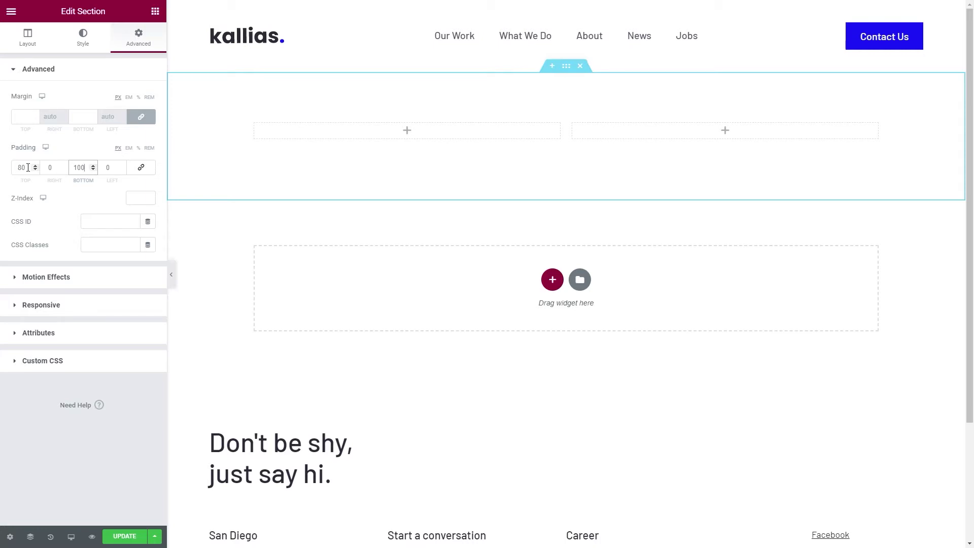
Set the section's vertical alignment to Middle.
left_click(18, 35)
left_click(91, 190)
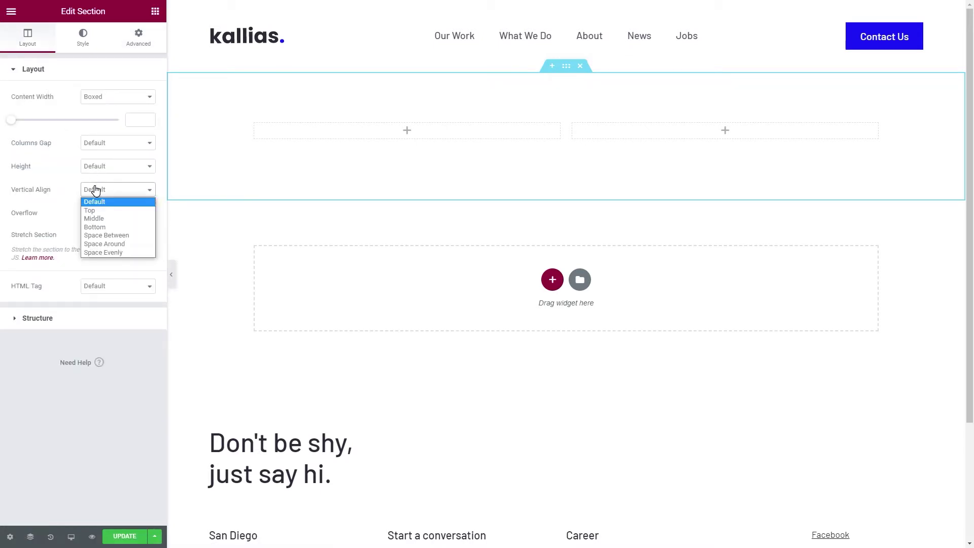
left_click(99, 218)
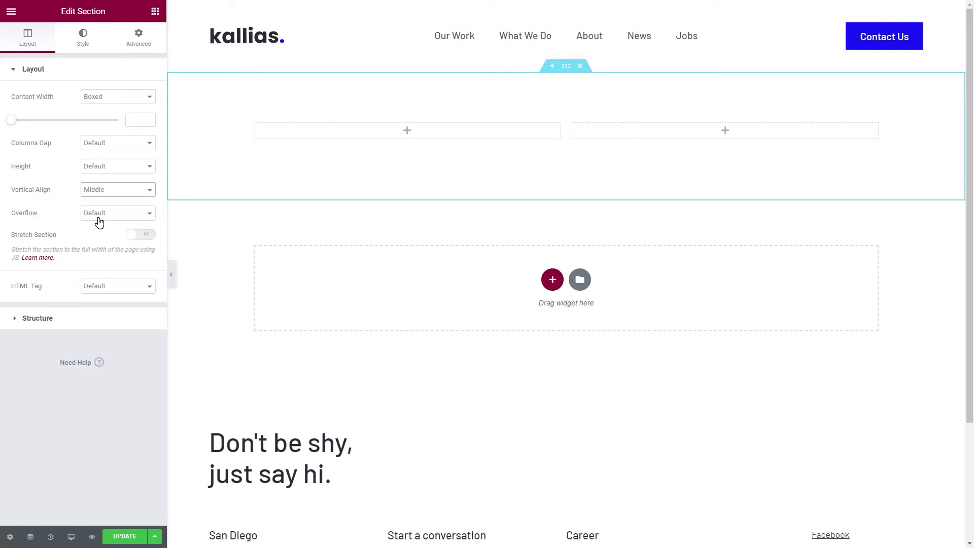
left_click(155, 12)
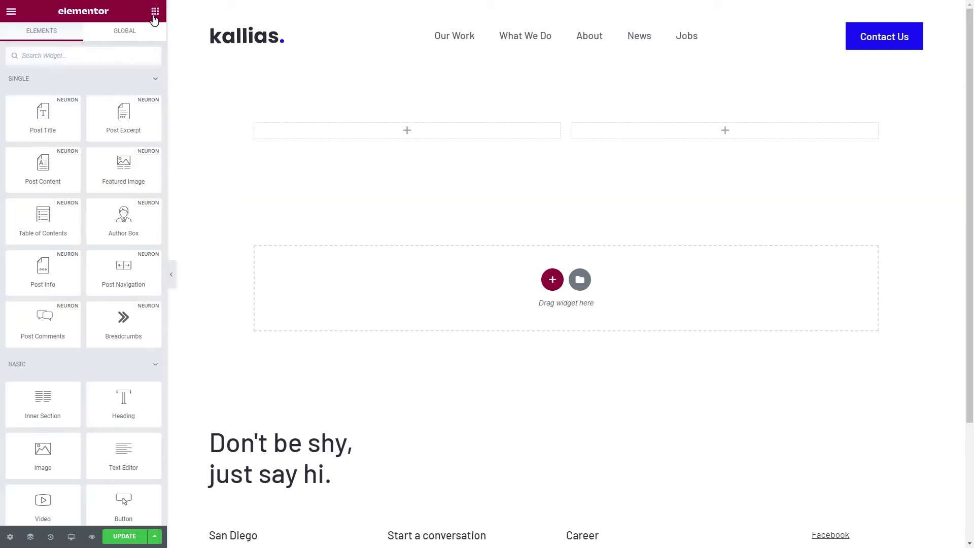
Add a Post Info widget to the left column and delete its Author, Date and Time items.
left_click_drag(42, 270, 307, 135)
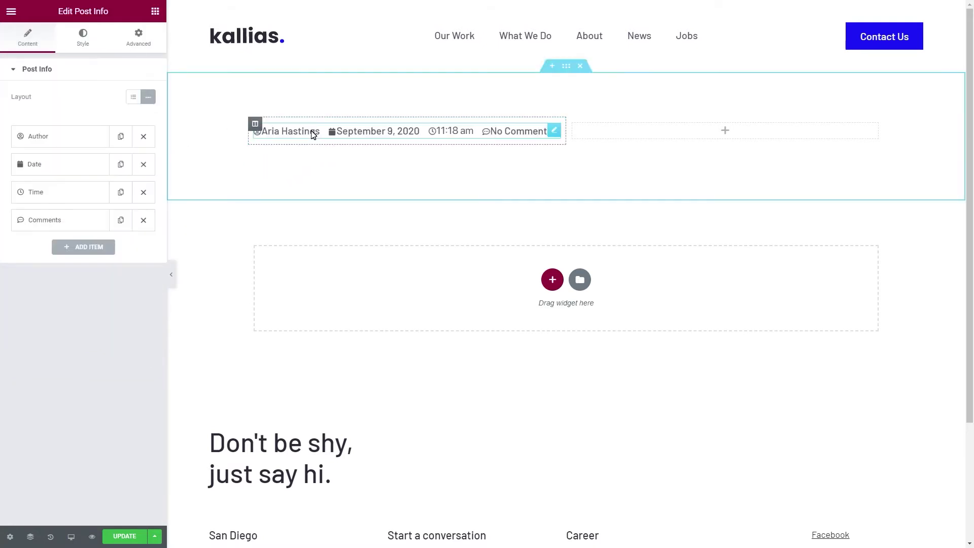
left_click(144, 138)
left_click(145, 139)
left_click(145, 139)
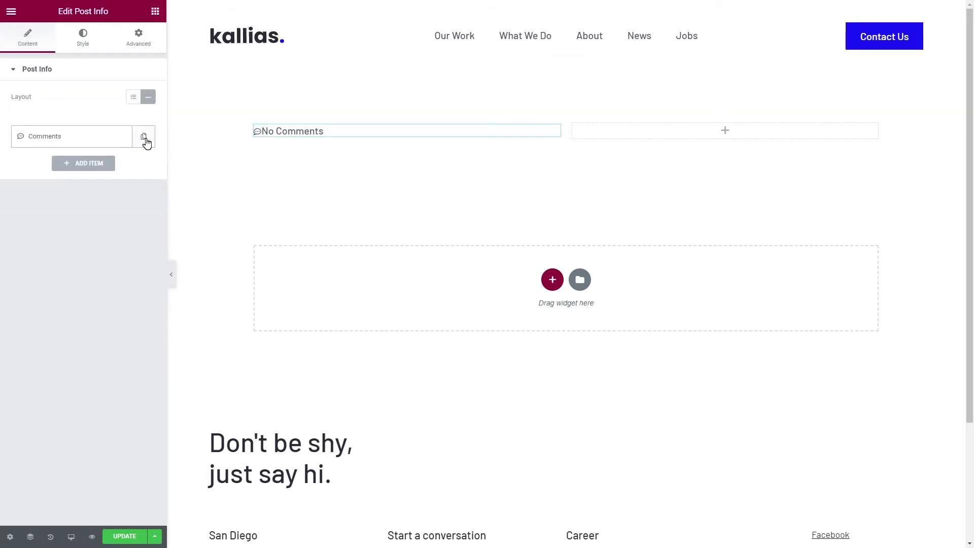
Make the remaining item show Terms from the Portfolio Categories taxonomy.
left_click(88, 140)
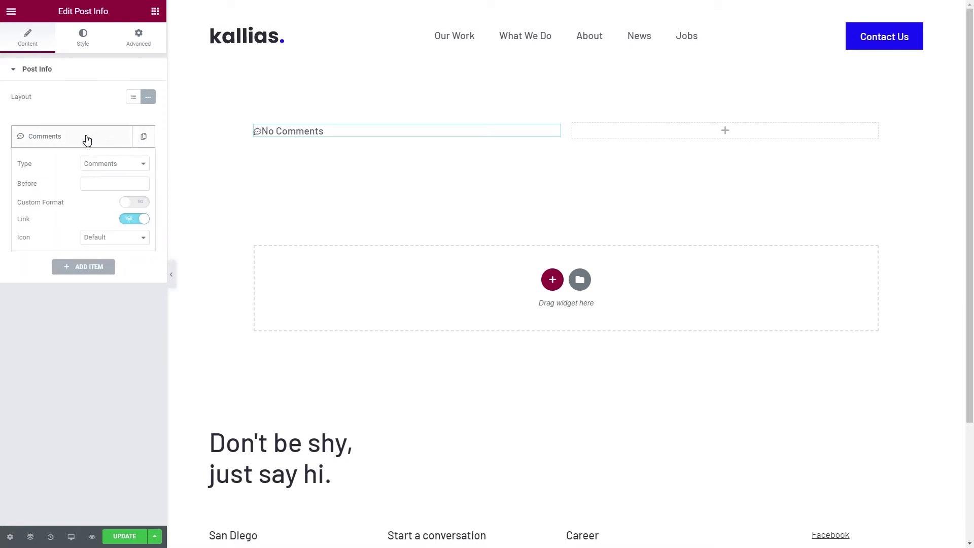
left_click(105, 164)
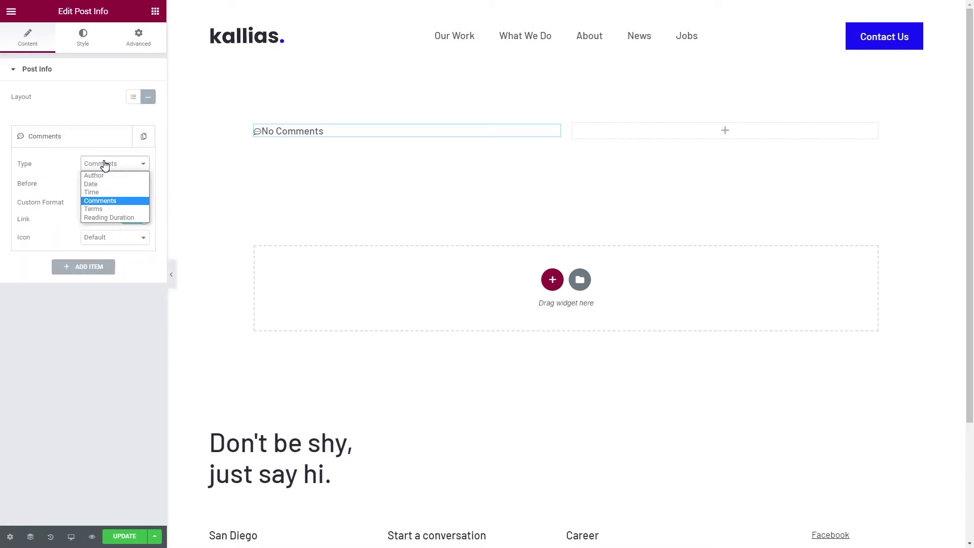
left_click(90, 209)
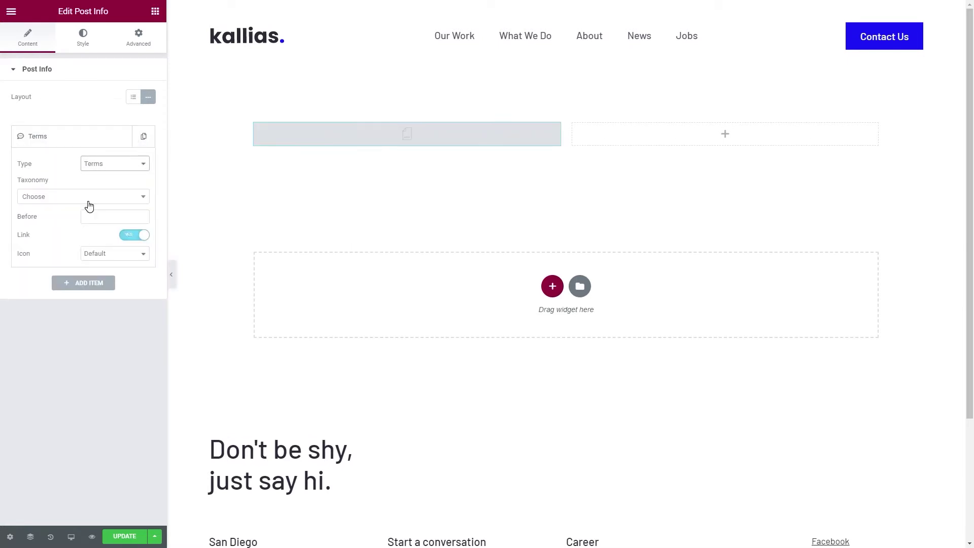
left_click(89, 202)
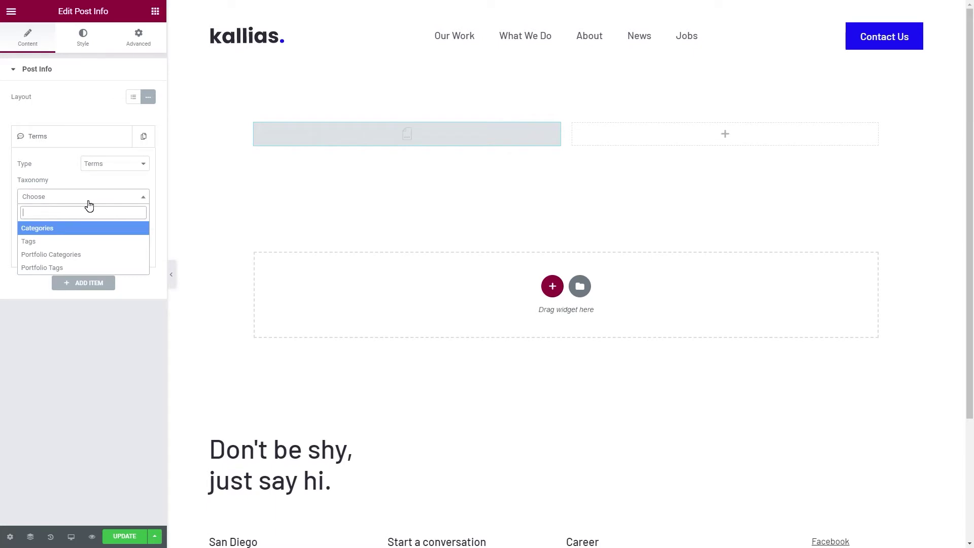
left_click(66, 253)
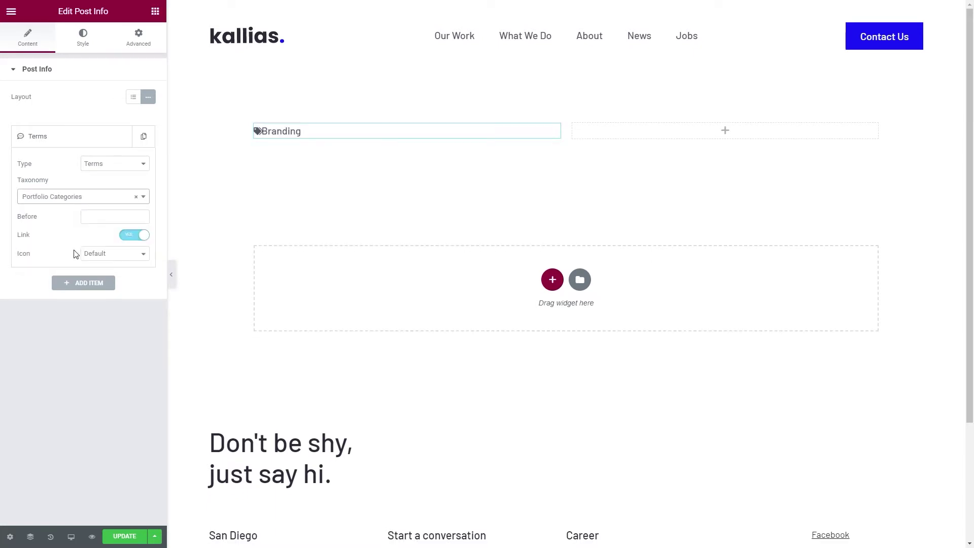
Give the category item a custom Circle icon from the Icon Library.
left_click(93, 254)
left_click(97, 282)
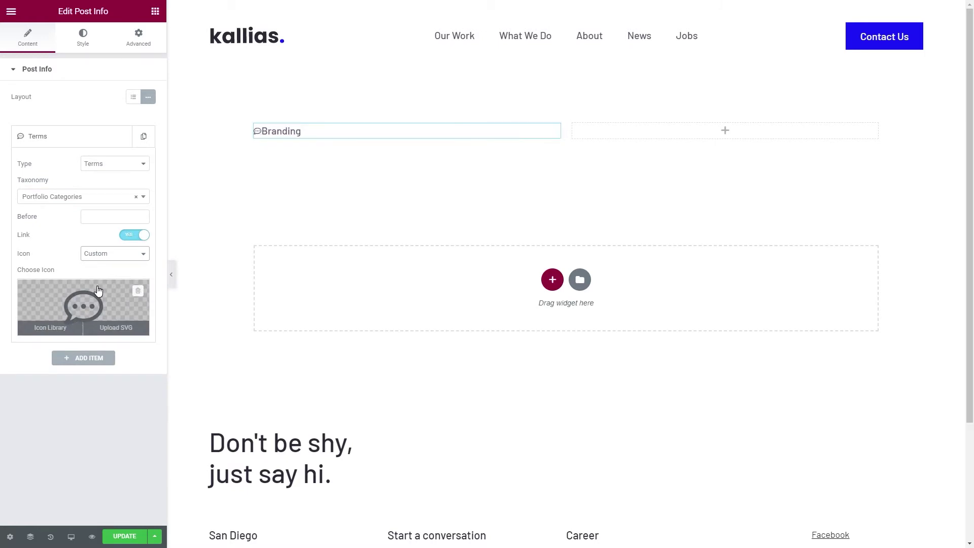
left_click(59, 321)
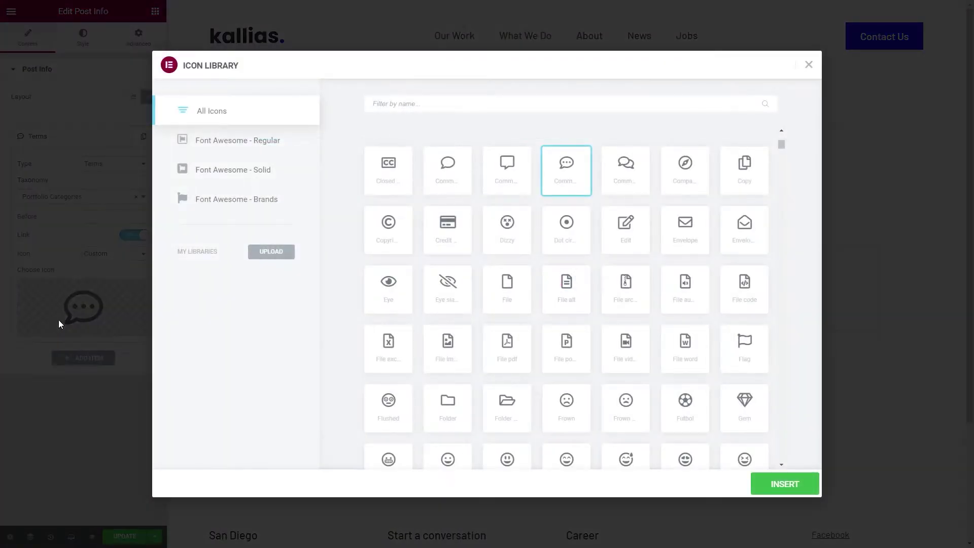
left_click(392, 105)
type("circle")
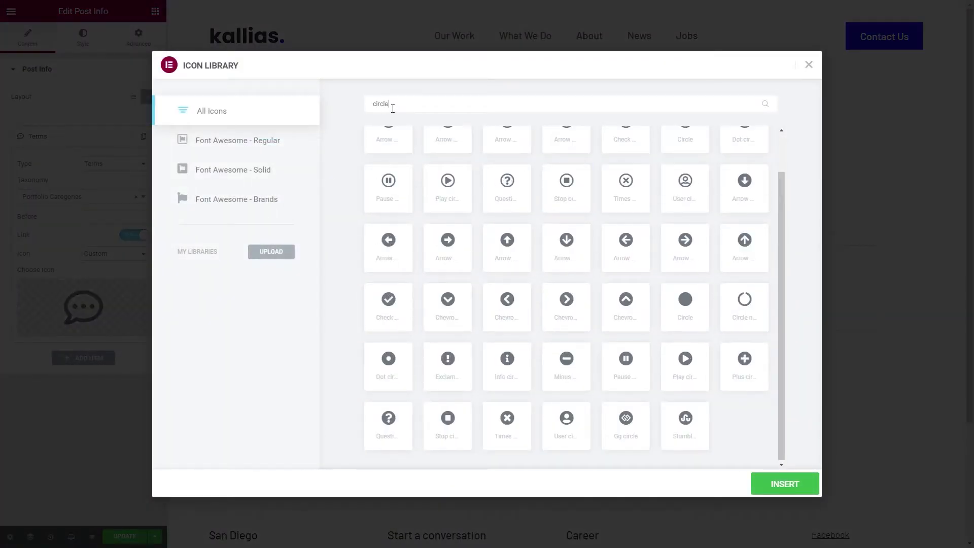
left_click(681, 302)
left_click(777, 492)
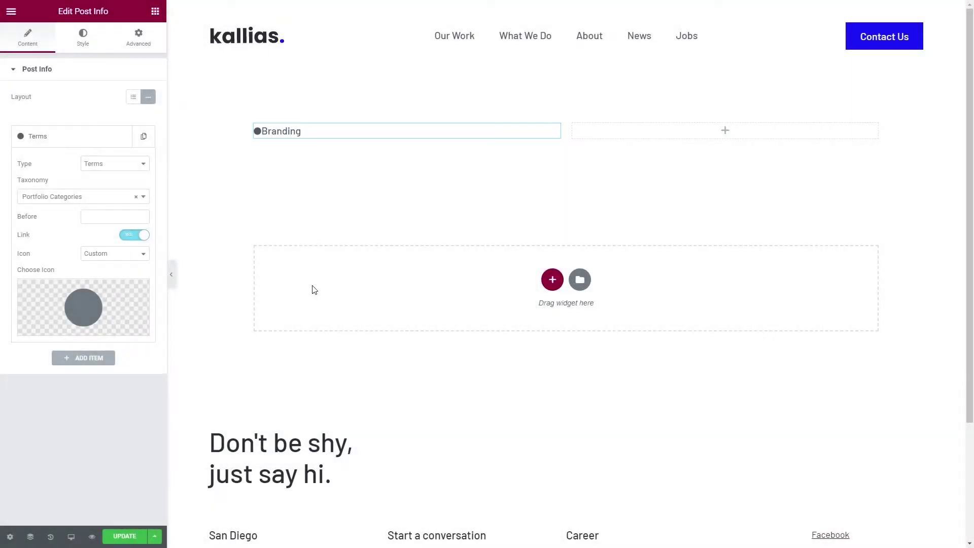
Make the bullet icon the Secondary blue at size 10.
left_click(79, 46)
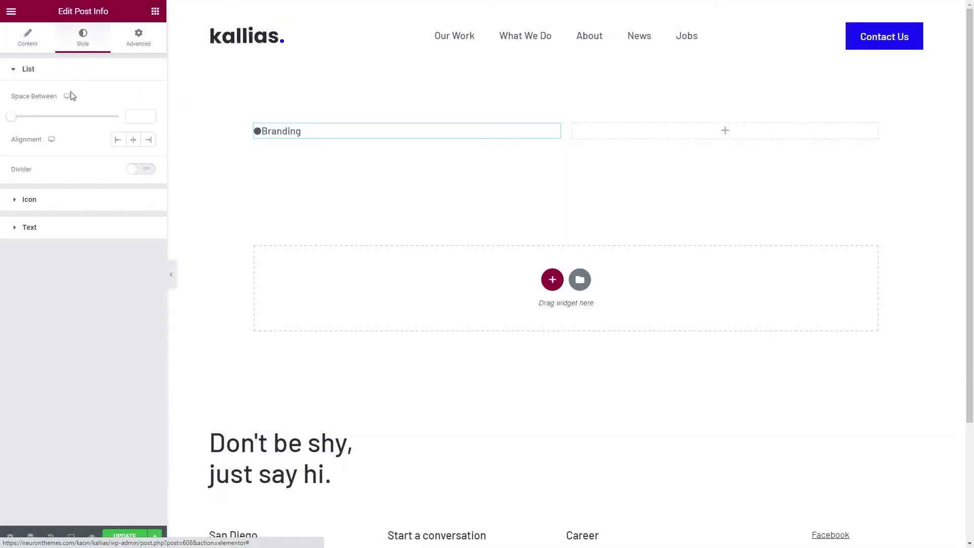
left_click(79, 200)
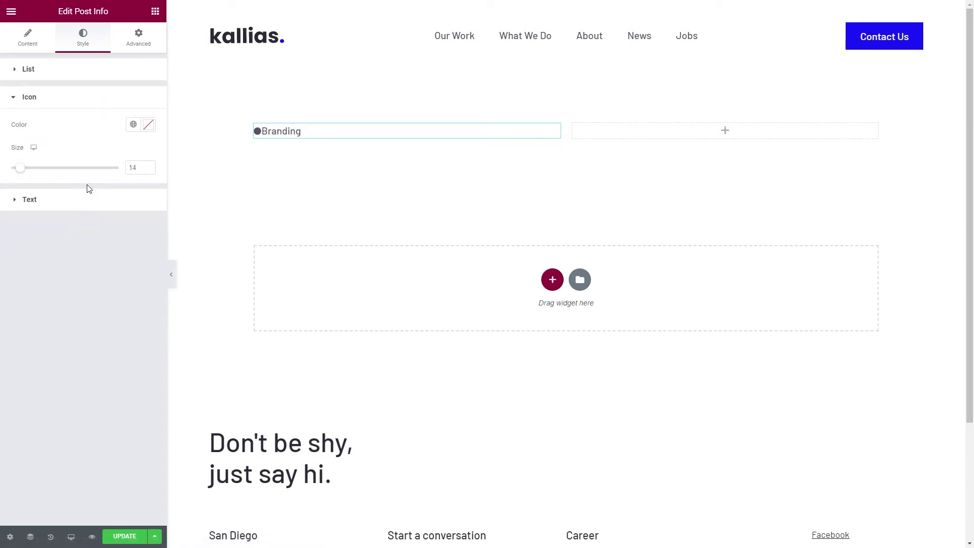
left_click(132, 125)
left_click(74, 194)
double_click(137, 165)
type("10")
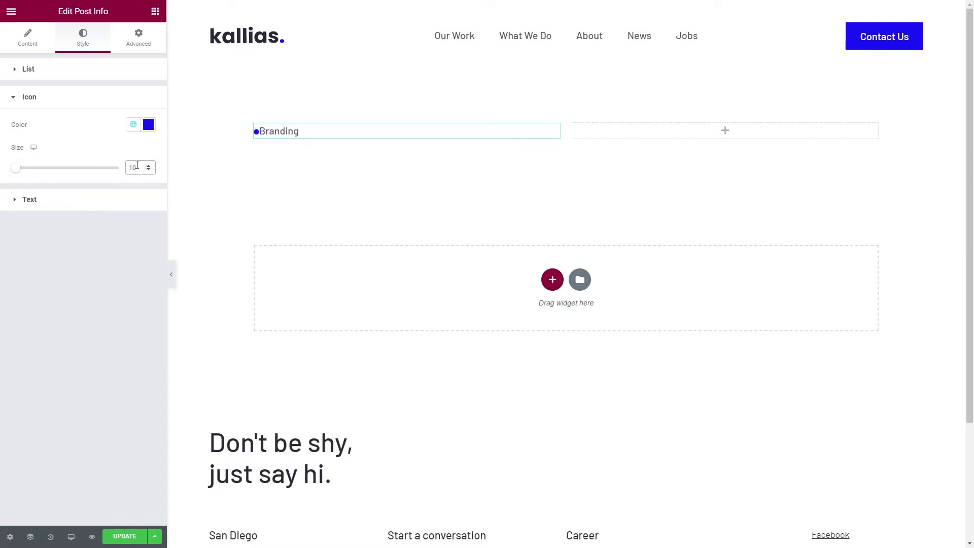
Style the label text with a 10 indent, Primary colour and the TAGLINE global font.
left_click(122, 200)
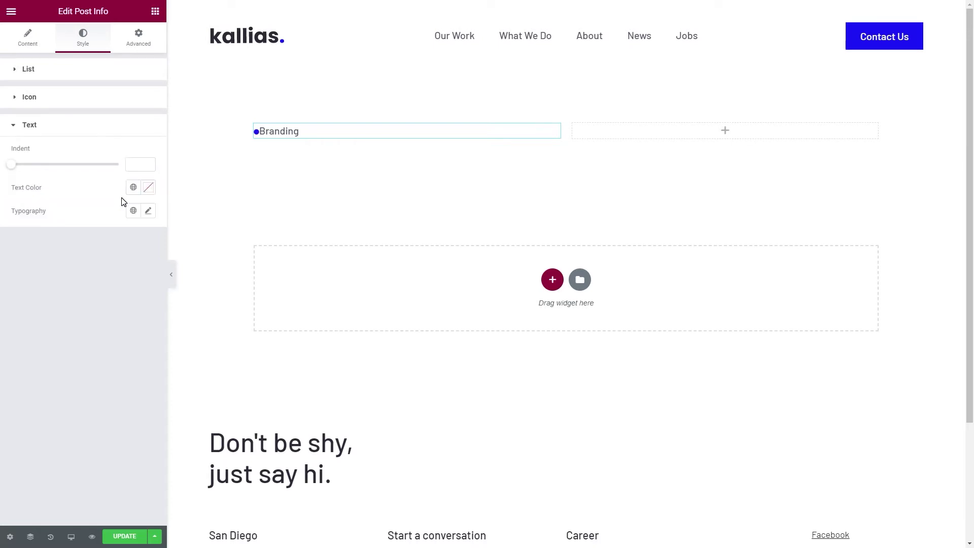
left_click(137, 165)
type("10")
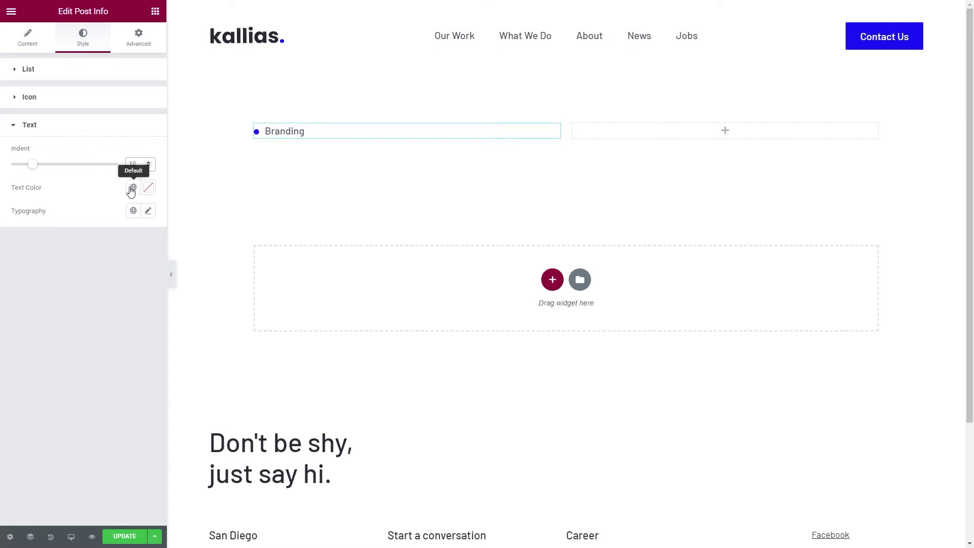
left_click(133, 187)
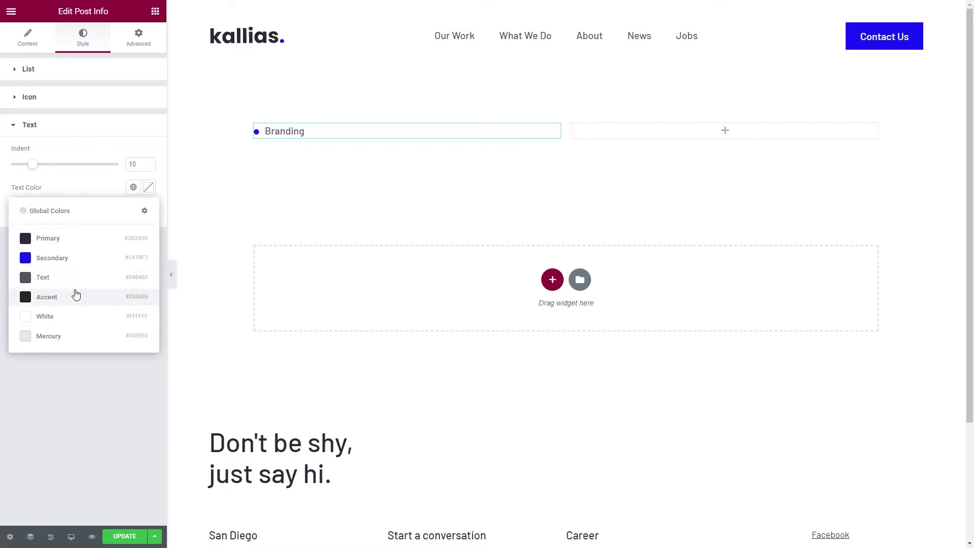
left_click(90, 241)
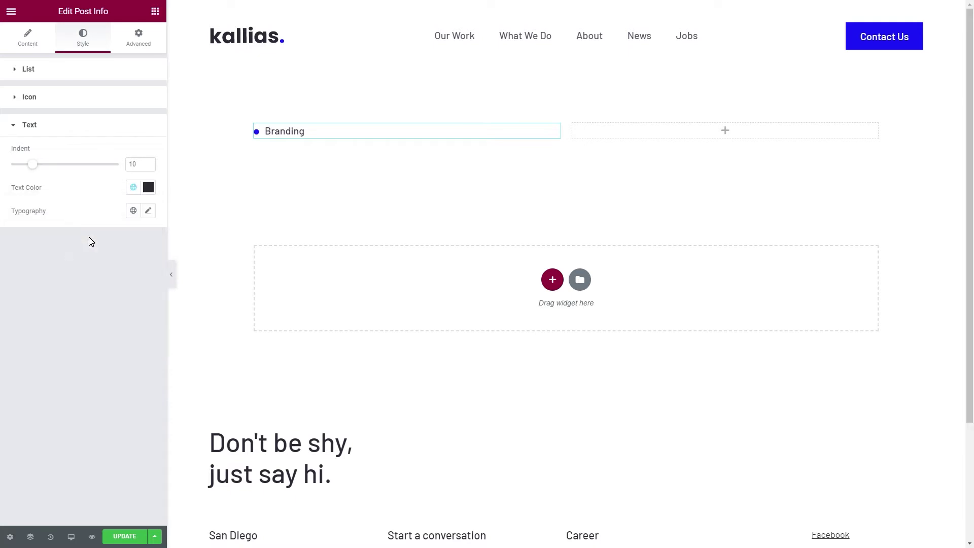
left_click(133, 211)
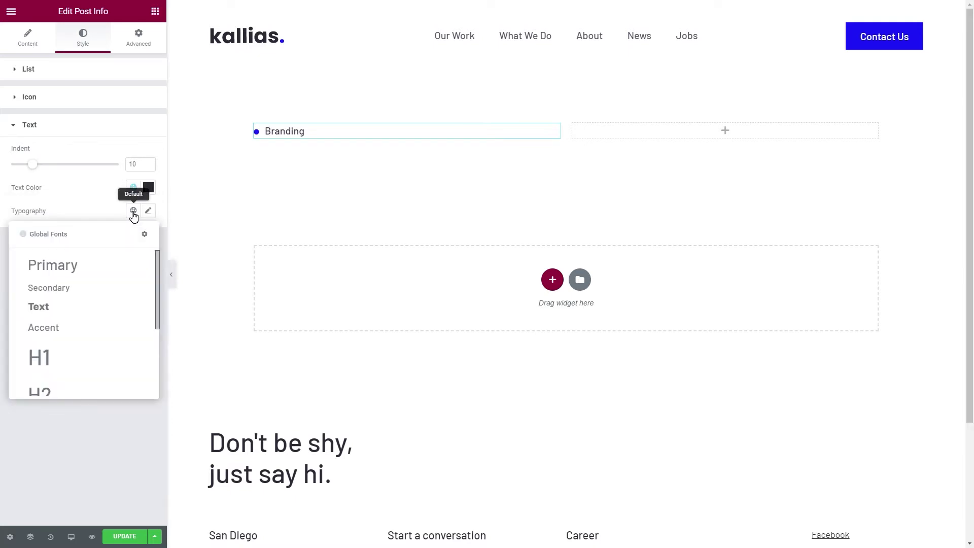
scroll(100, 283, "down", 3)
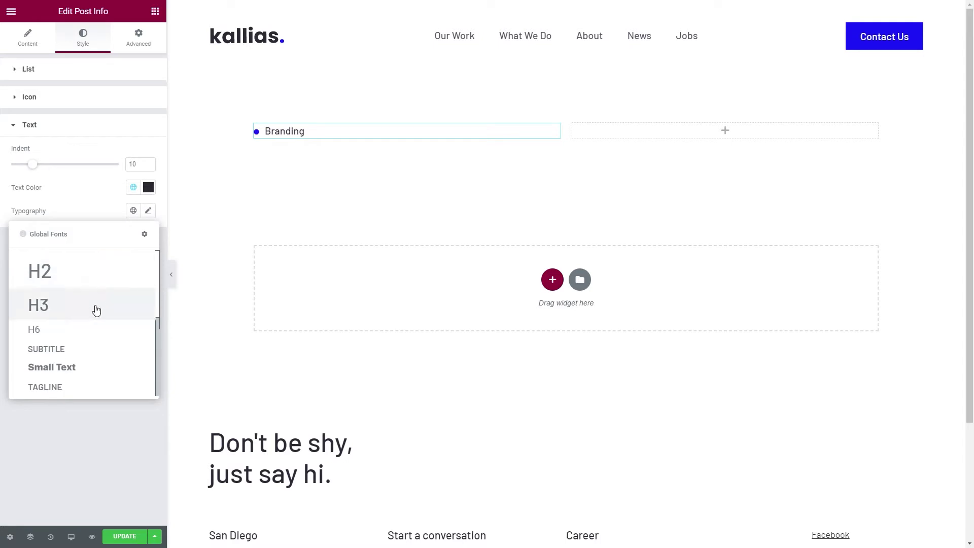
left_click(61, 390)
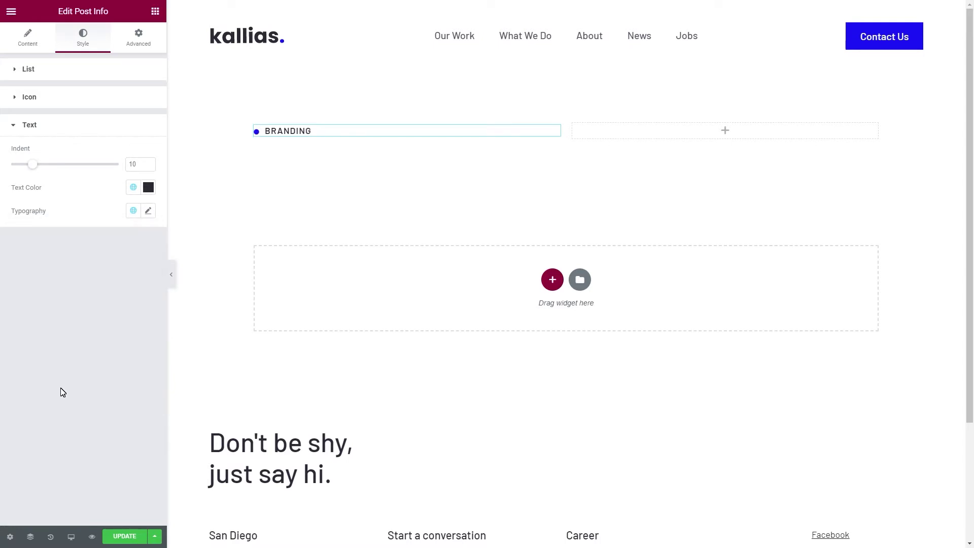
Give the Branding label 8 px of bottom padding.
left_click(135, 43)
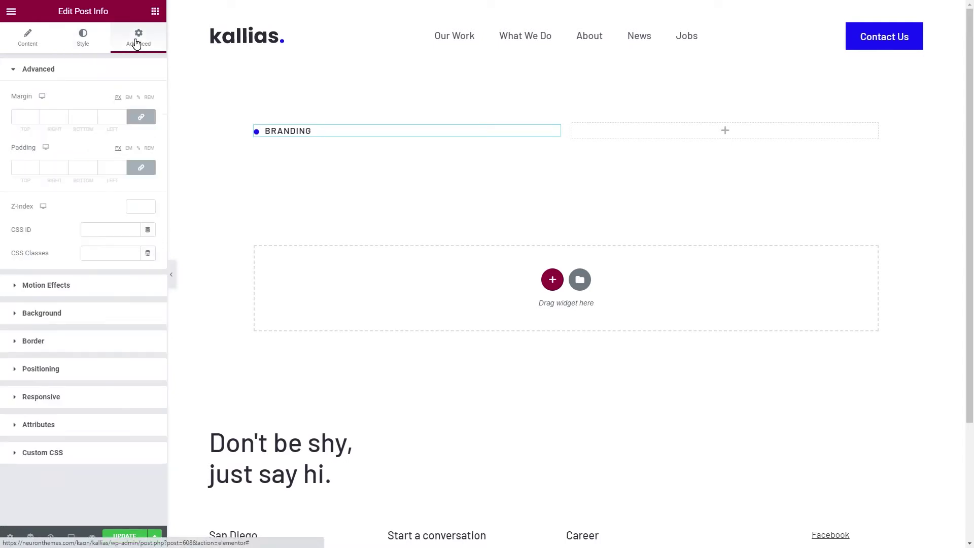
left_click(141, 167)
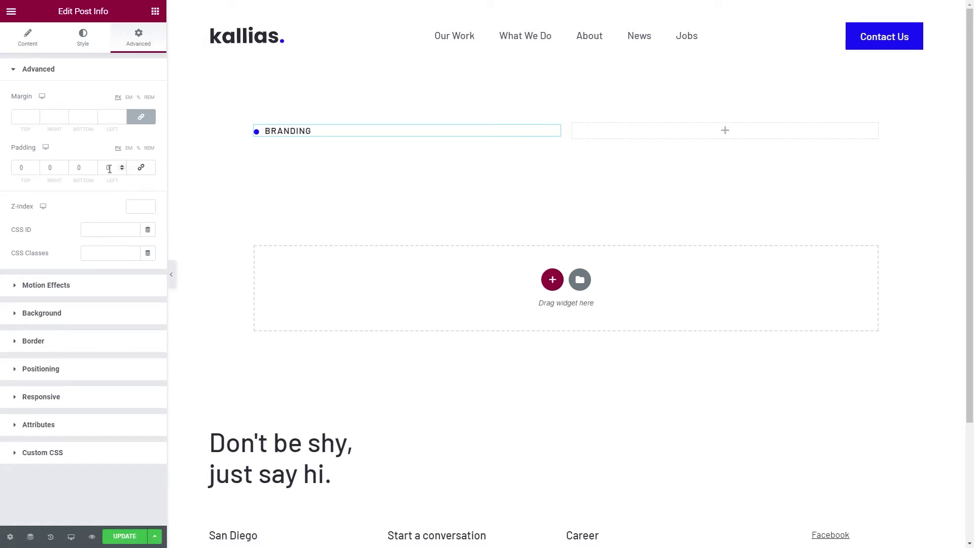
left_click(81, 169)
type("8")
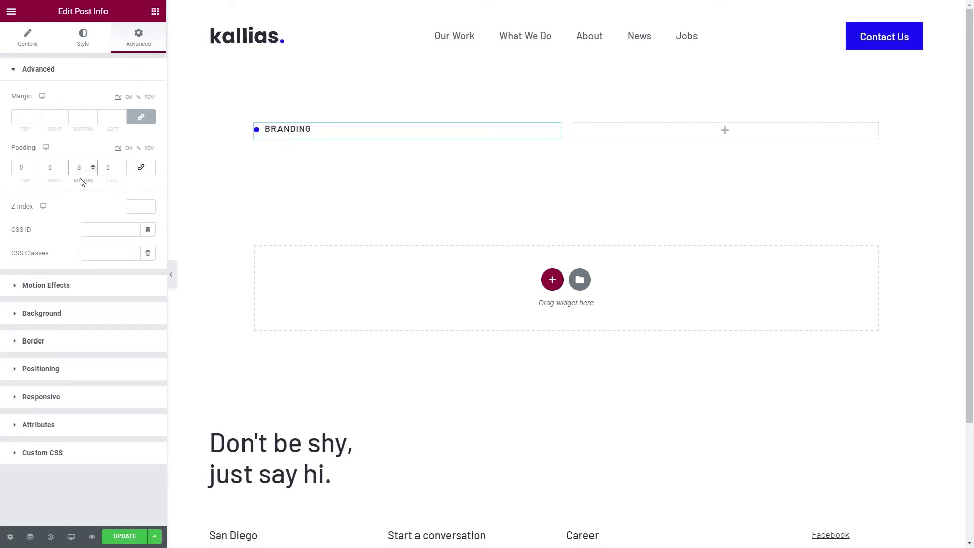
left_click(88, 207)
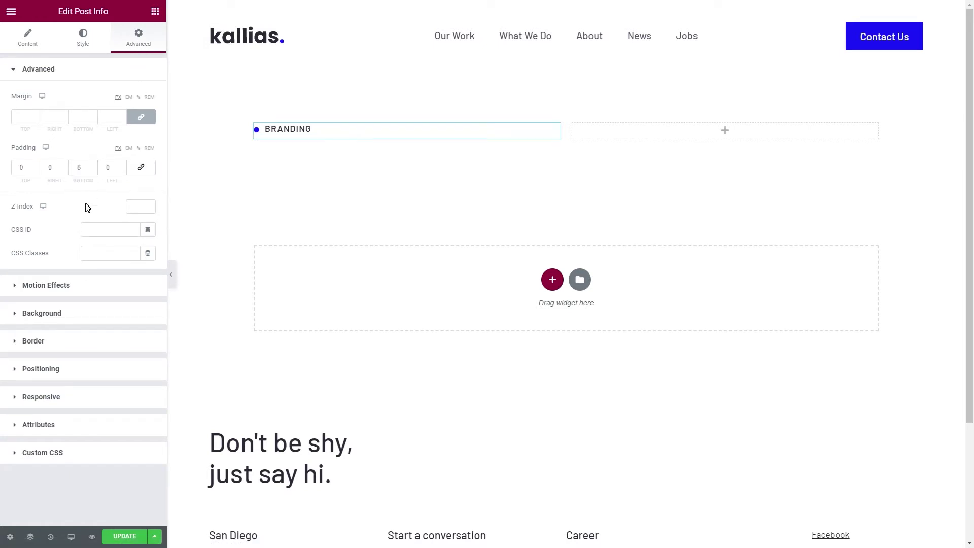
left_click(155, 12)
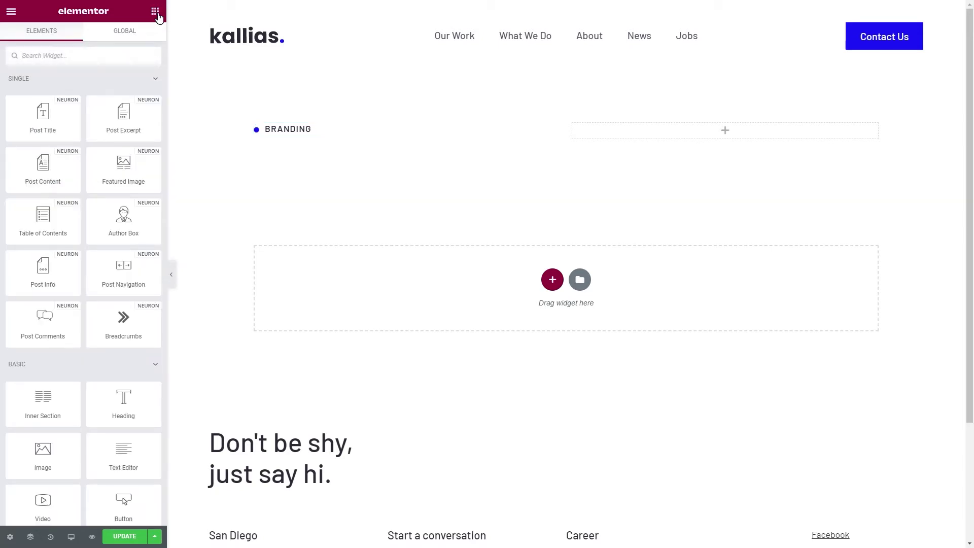
Add the Post Title and a Post Excerpt beneath the BRANDING label.
left_click_drag(43, 114, 300, 137)
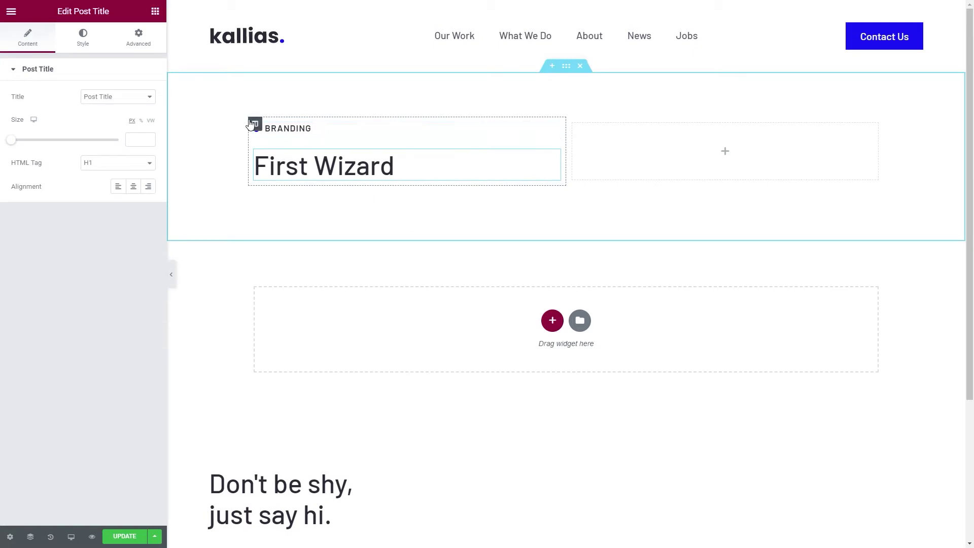
left_click(152, 14)
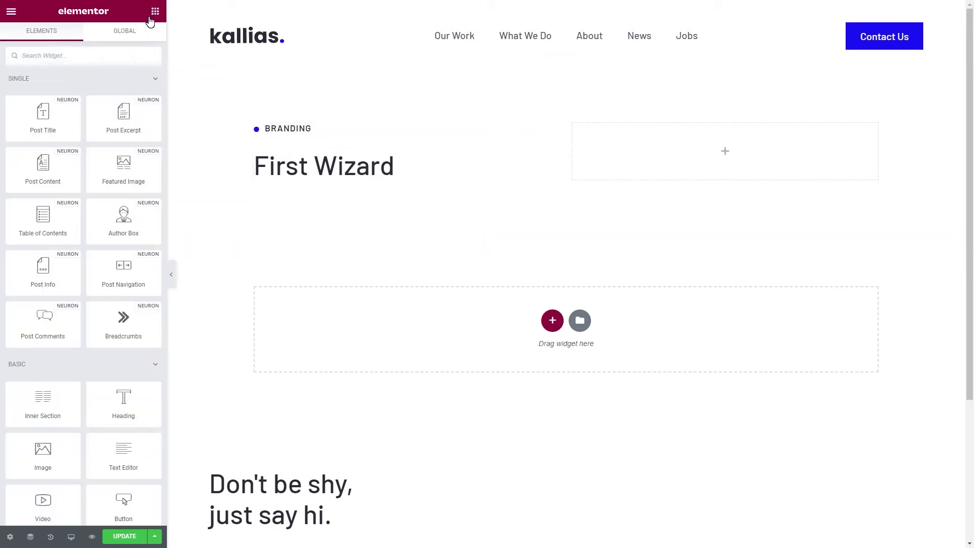
left_click_drag(123, 116, 298, 183)
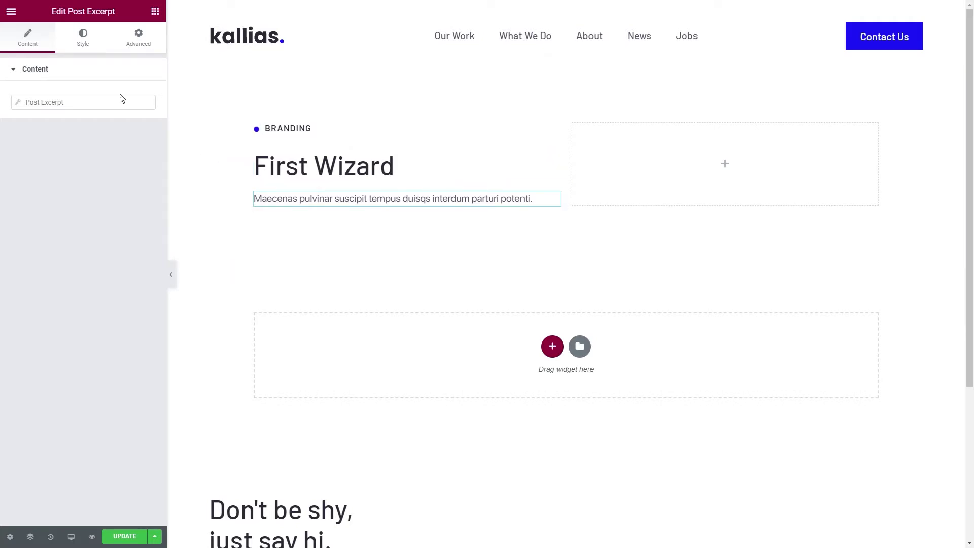
Give the excerpt text the Primary global colour and Primary global font.
left_click(81, 43)
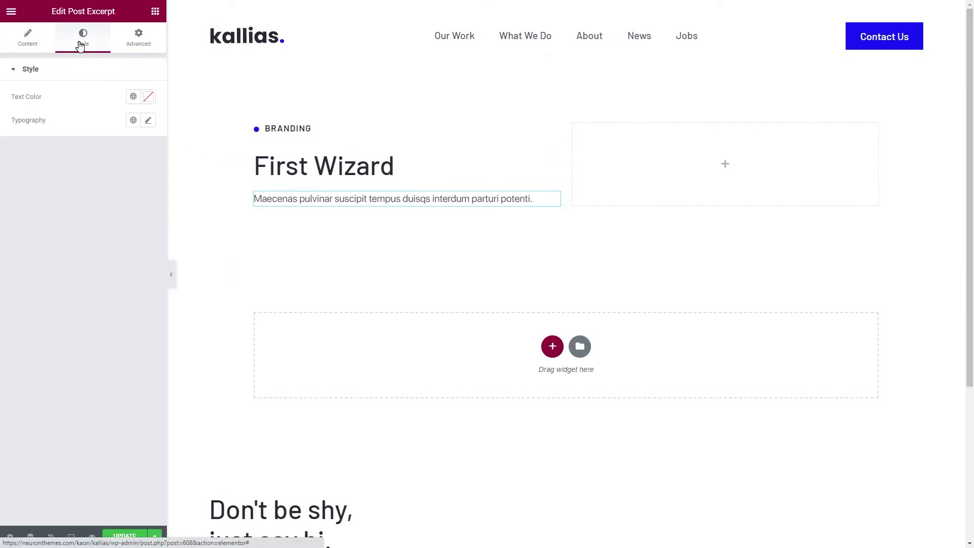
left_click(132, 97)
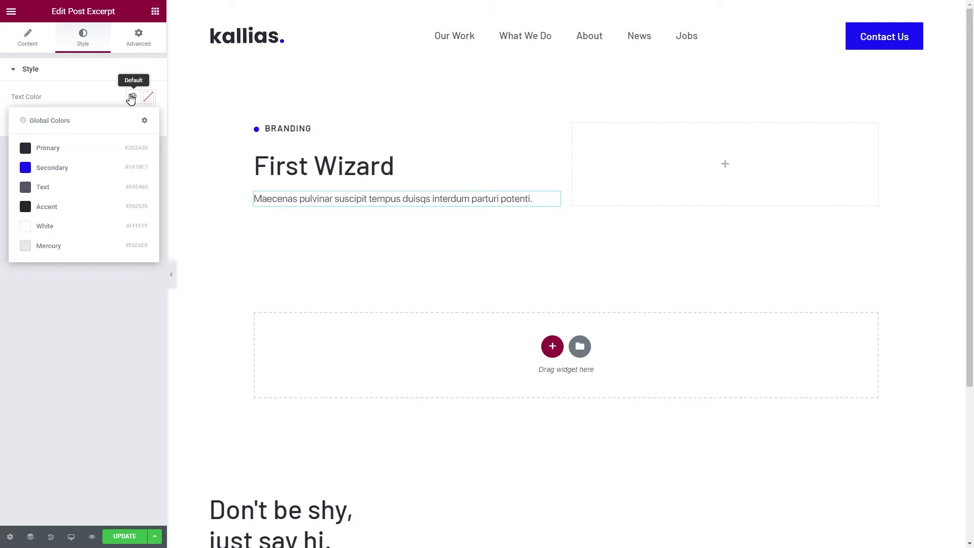
left_click(117, 148)
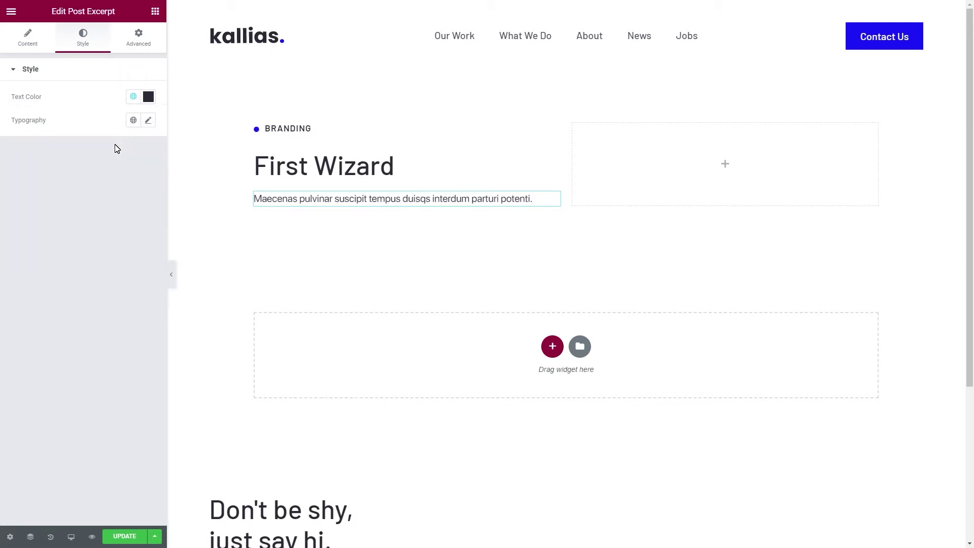
left_click(134, 122)
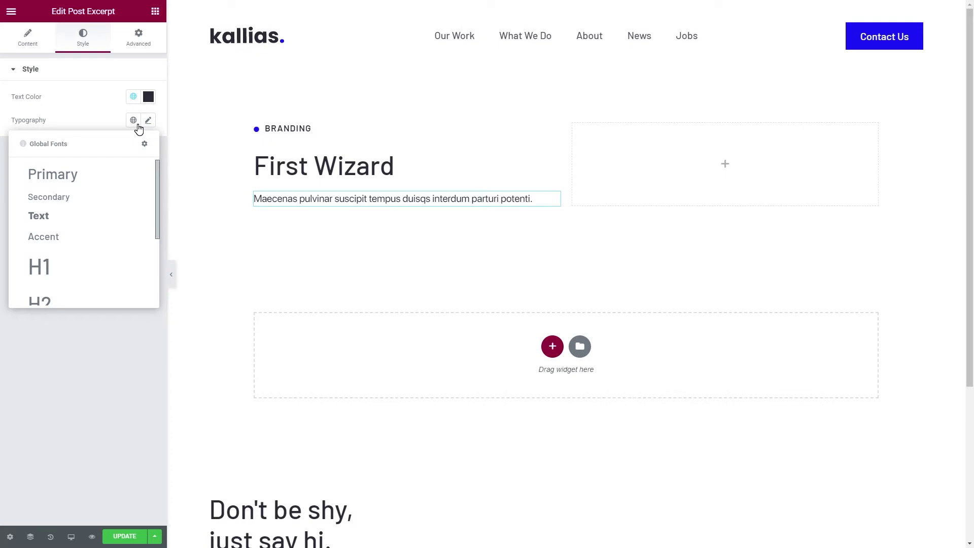
left_click(110, 175)
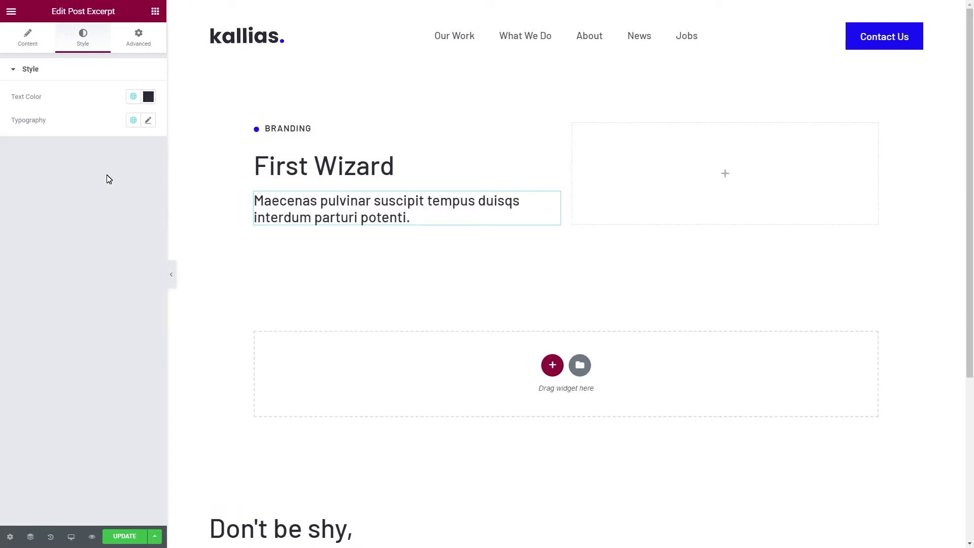
left_click(155, 12)
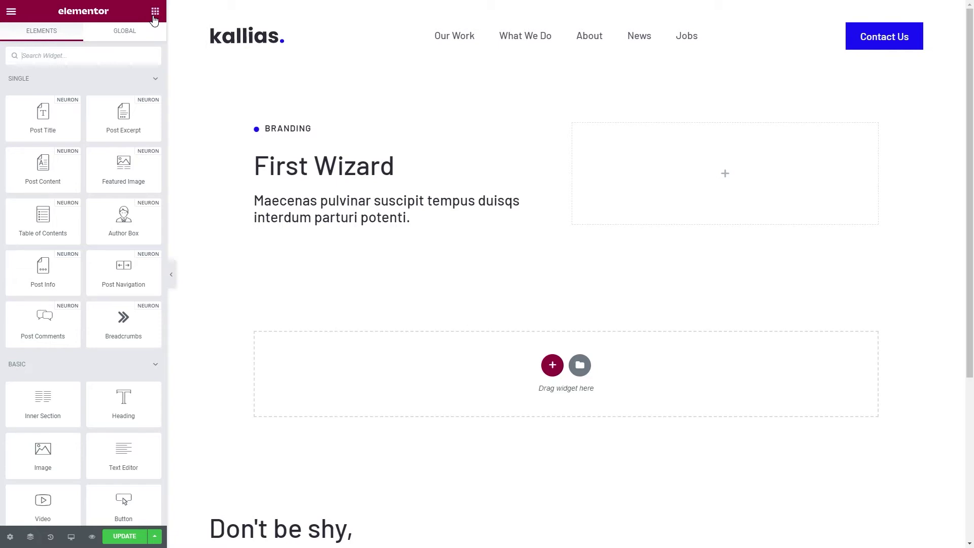
Add a Heading under the excerpt showing the dynamic Post Date as a p tag.
left_click_drag(123, 393, 324, 228)
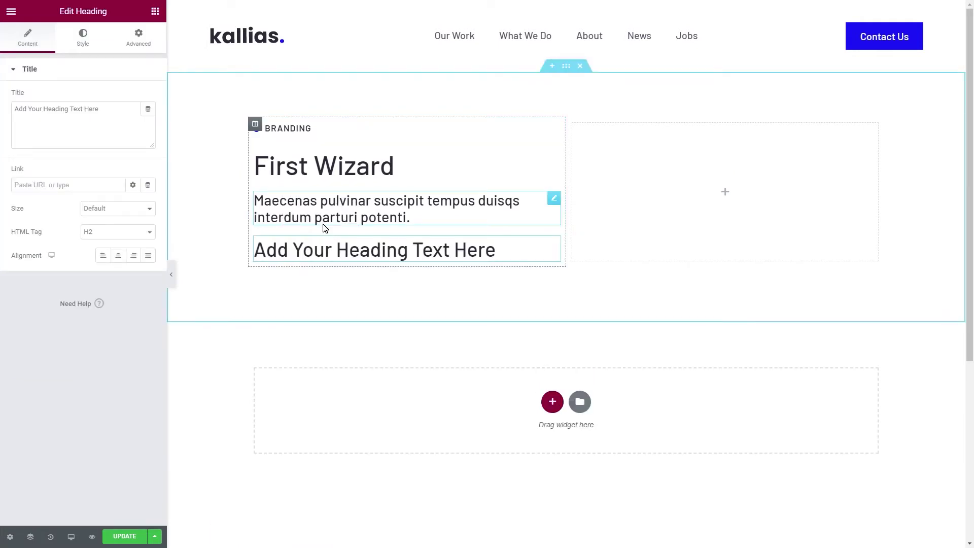
left_click(148, 112)
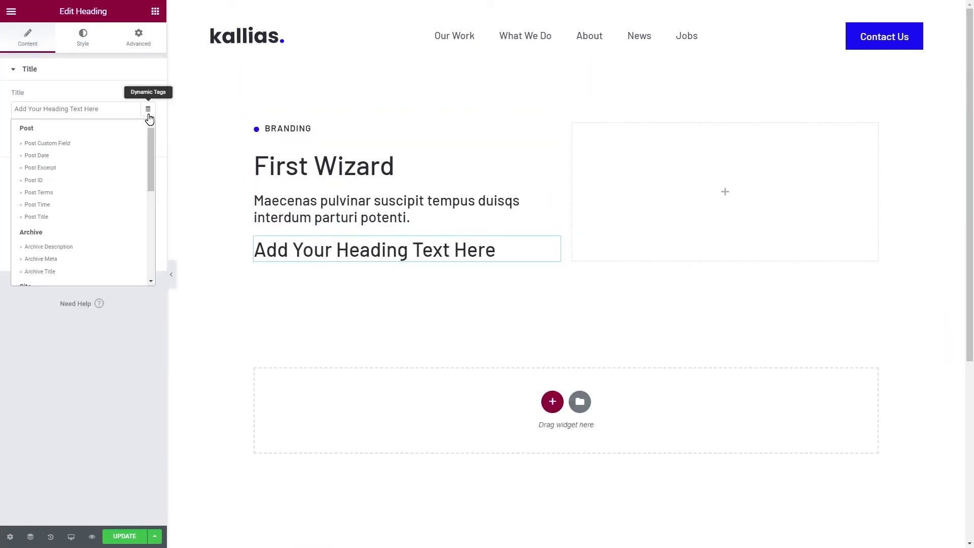
left_click(60, 155)
left_click(88, 203)
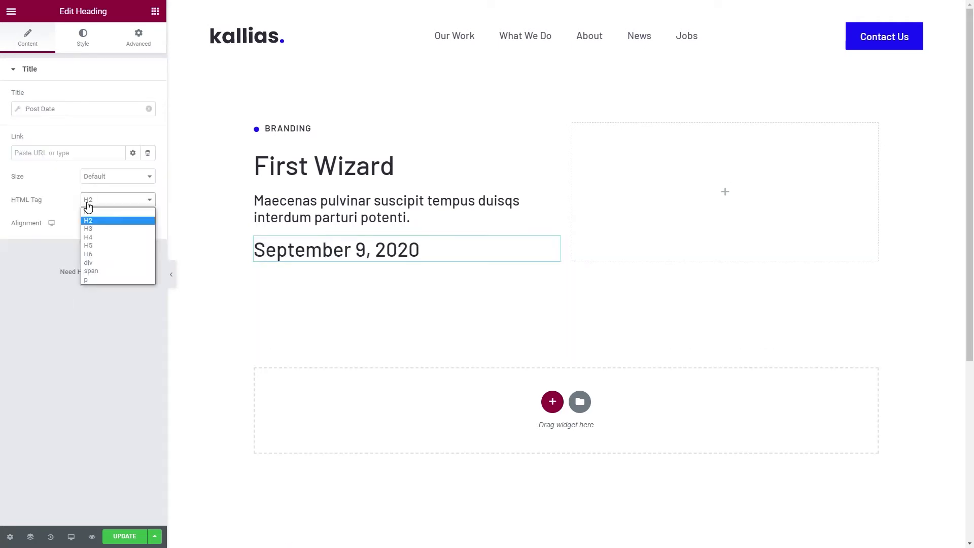
left_click(99, 279)
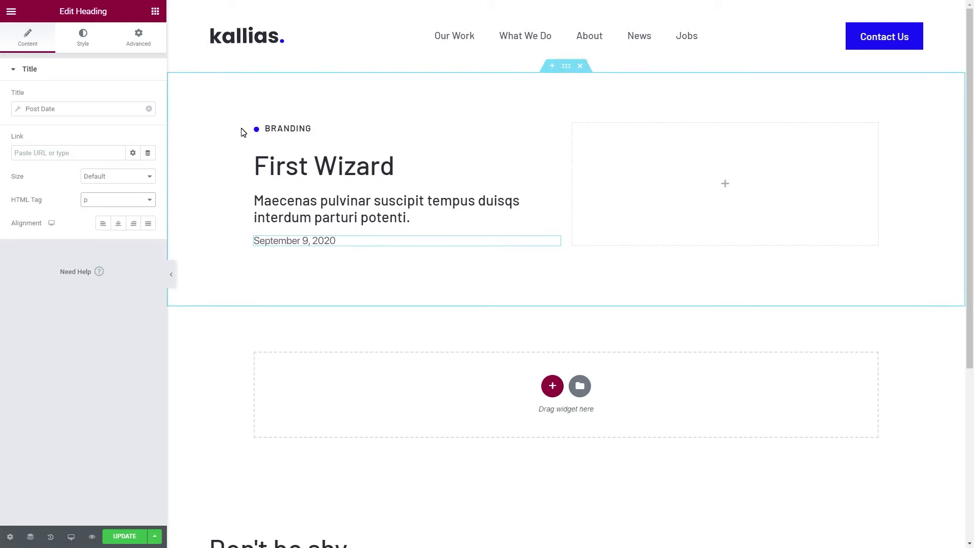
Set the left column's widget space to 16 and its right margin to 80 px.
left_click(254, 125)
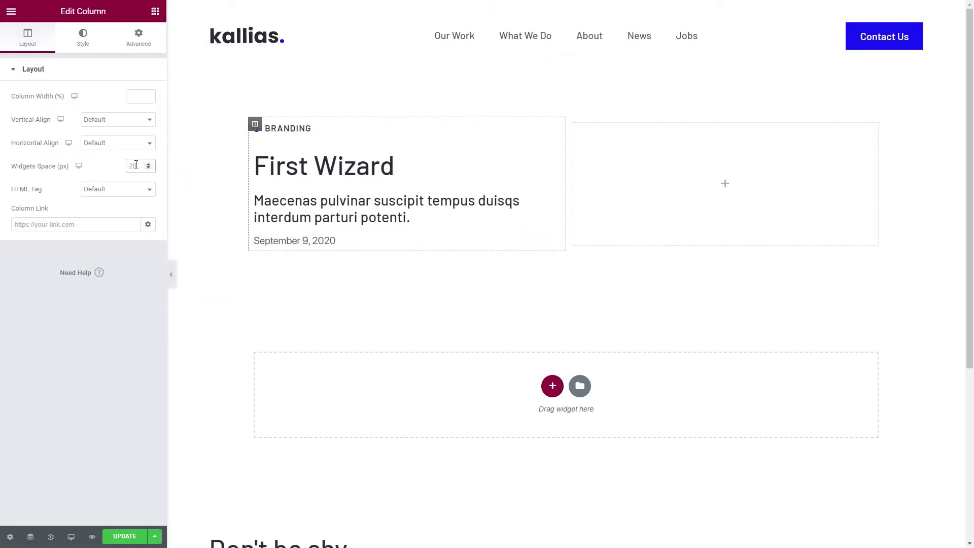
left_click(136, 166)
type("16")
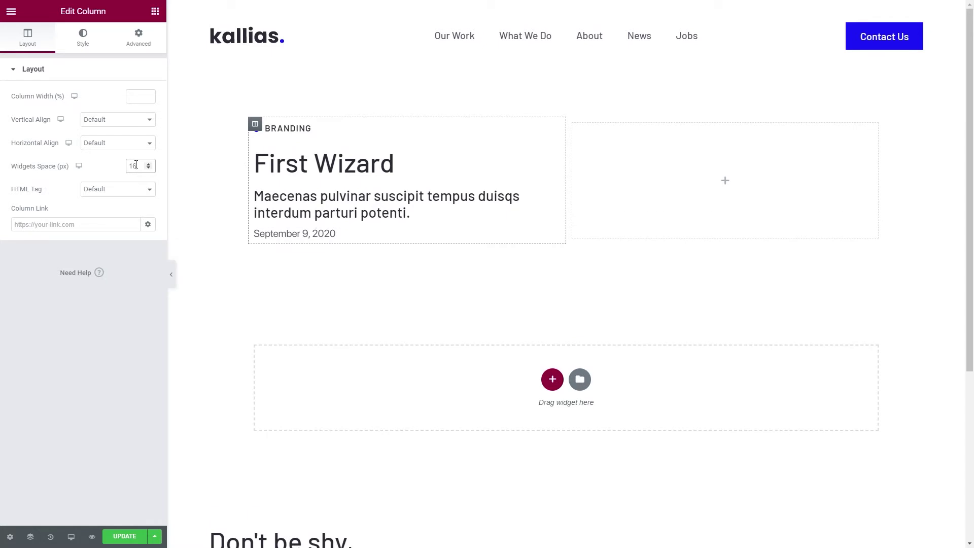
left_click(139, 44)
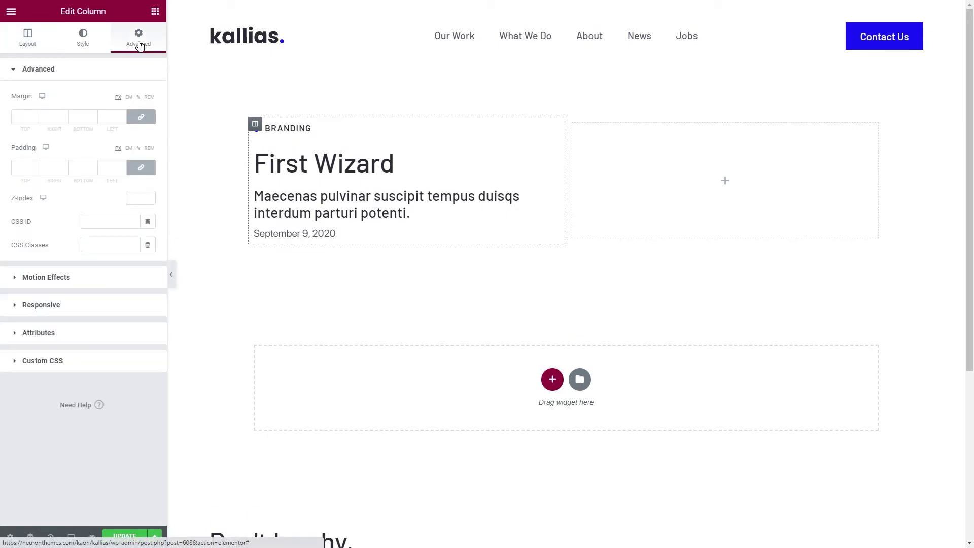
left_click(141, 116)
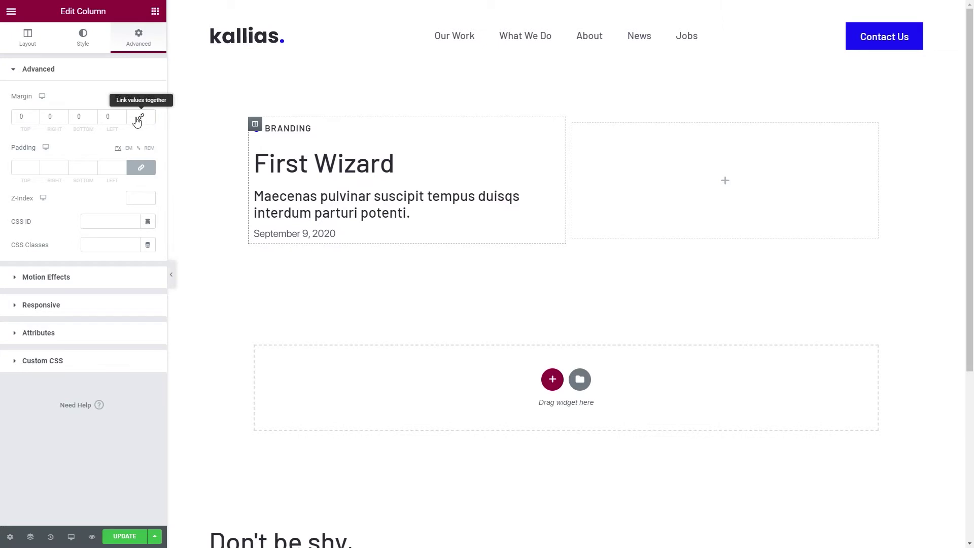
left_click(54, 117)
type("80")
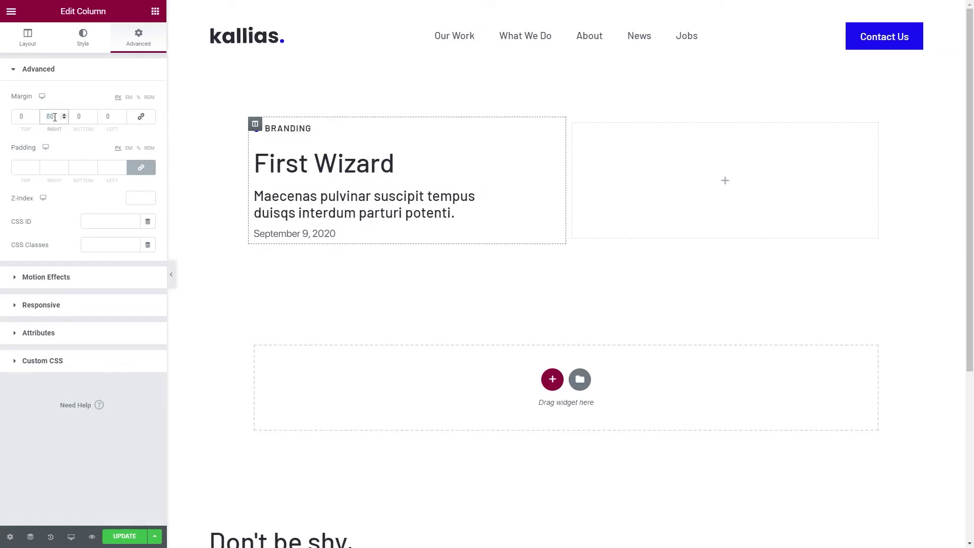
left_click(155, 12)
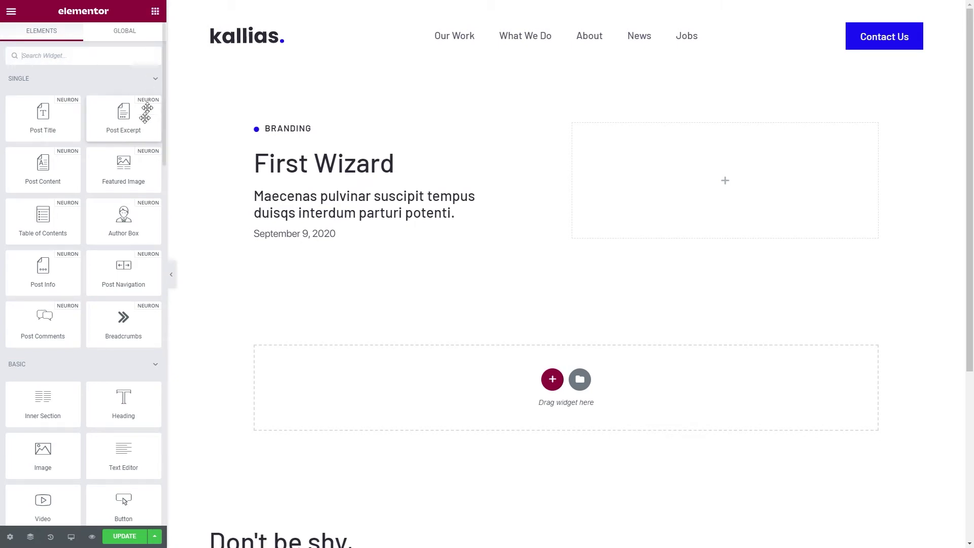
Put the Featured Image widget in the right column and Post Content in the section below.
left_click_drag(125, 165, 720, 214)
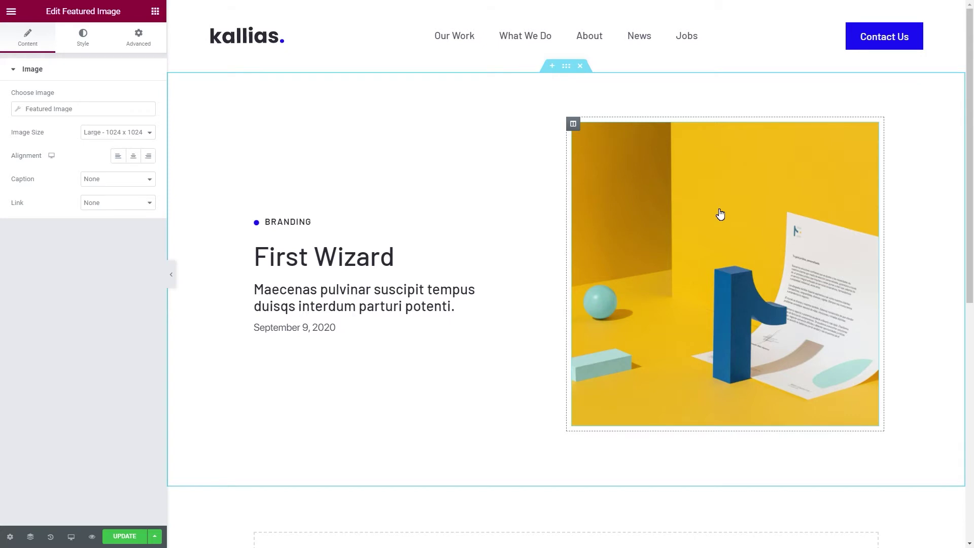
scroll(574, 195, "down", 4)
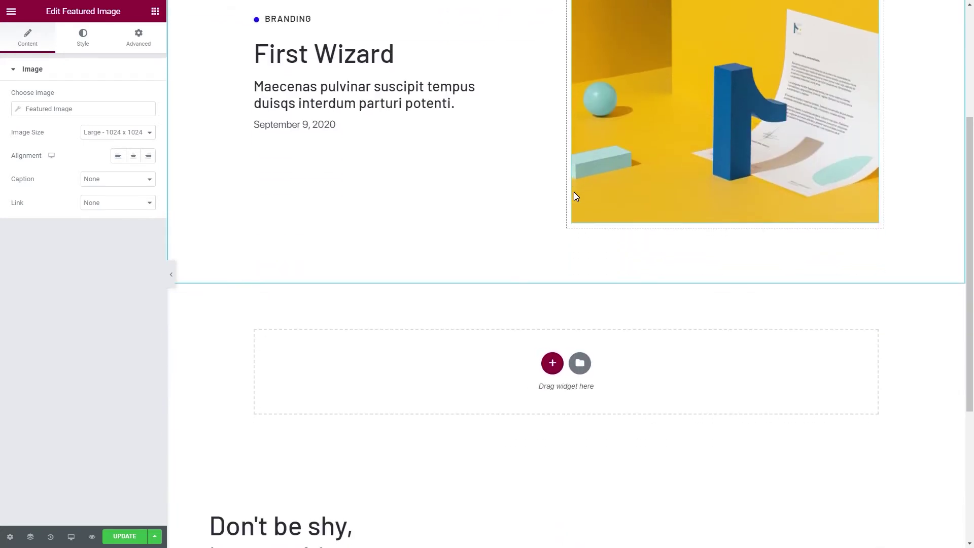
left_click(155, 15)
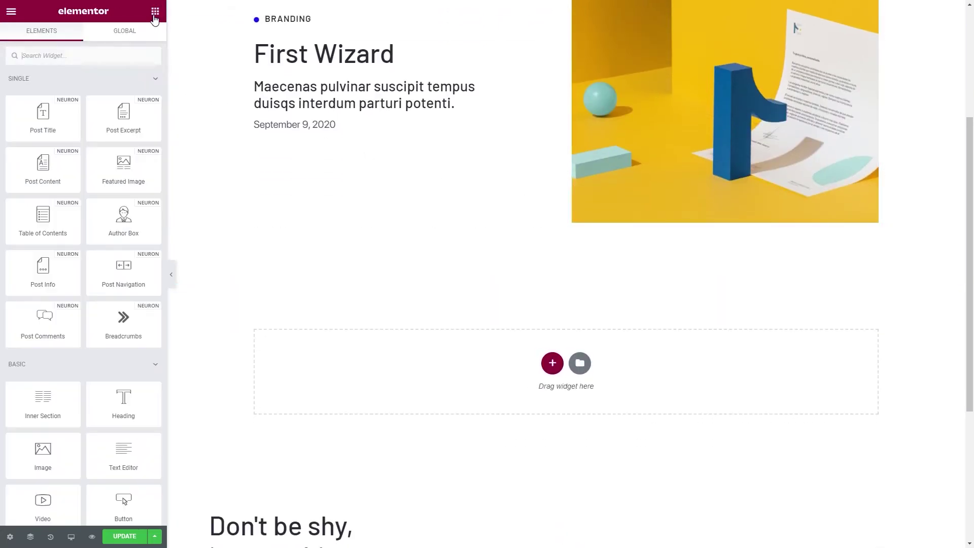
left_click_drag(45, 168, 448, 372)
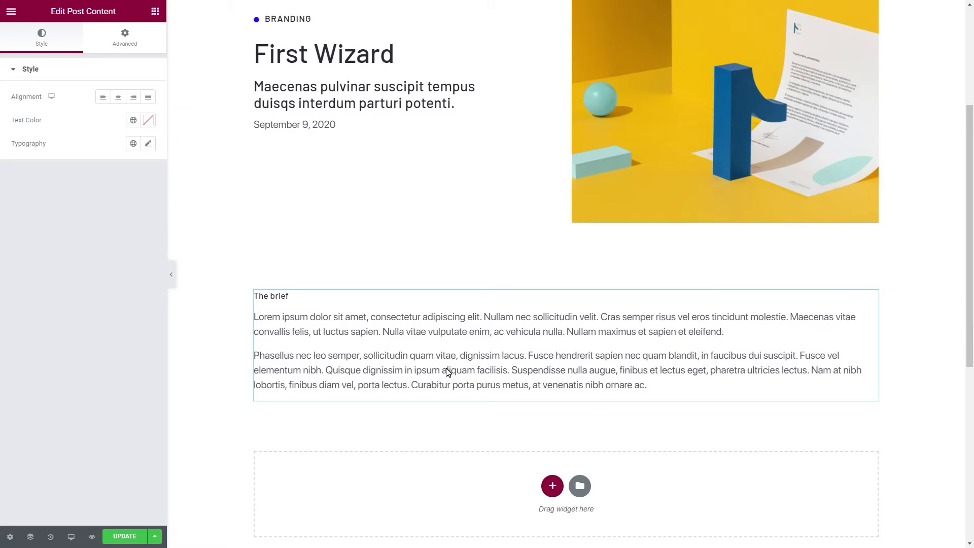
Set The brief section's Content Width to 1300 and its bottom padding to 100.
left_click(566, 278)
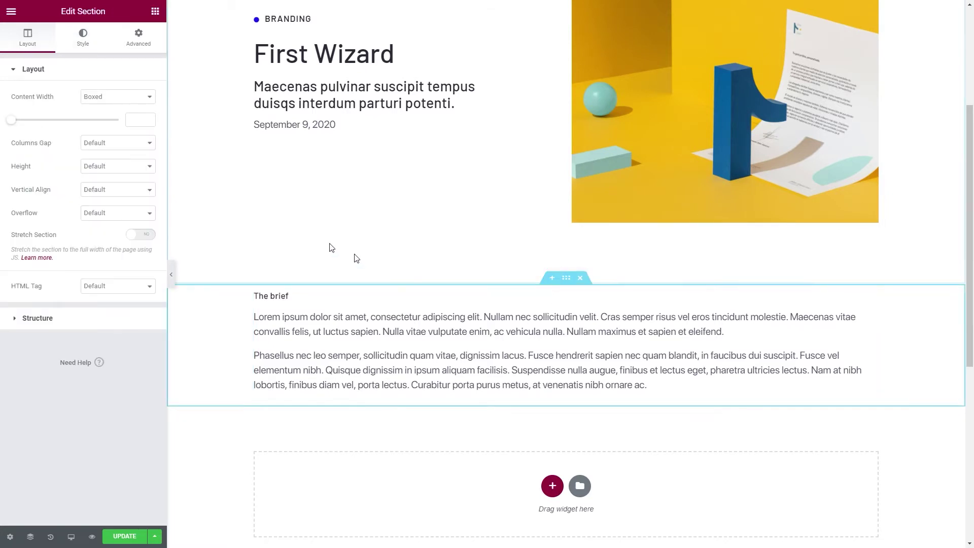
left_click(140, 119)
type("1300")
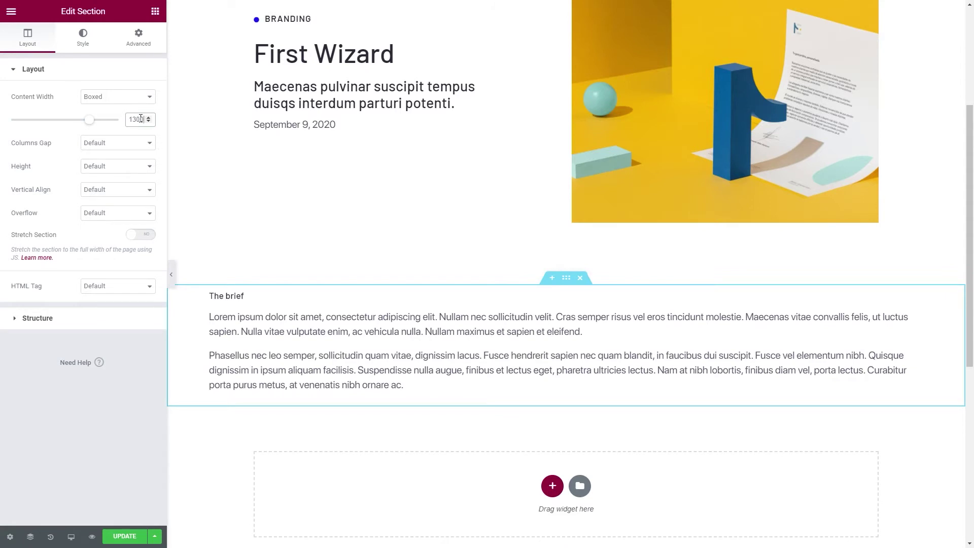
left_click(138, 46)
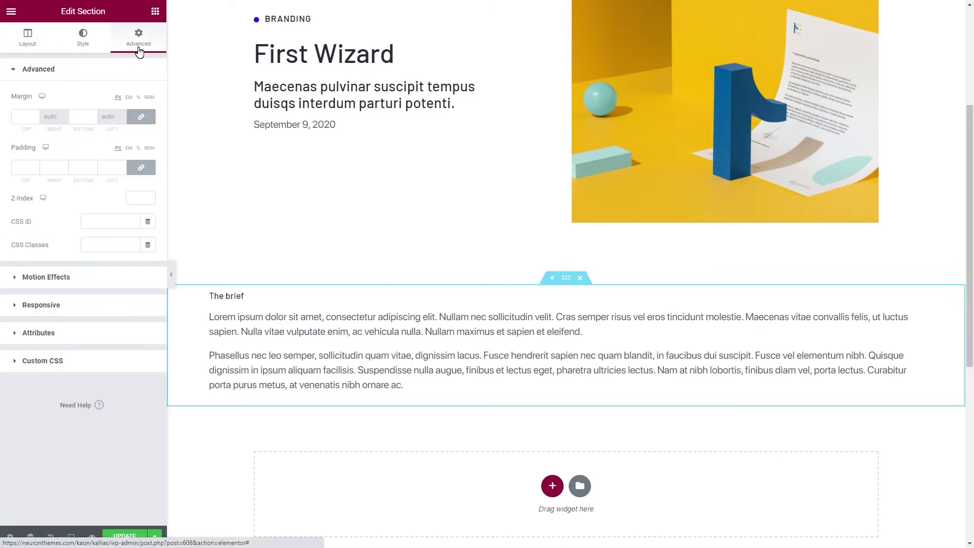
left_click(141, 168)
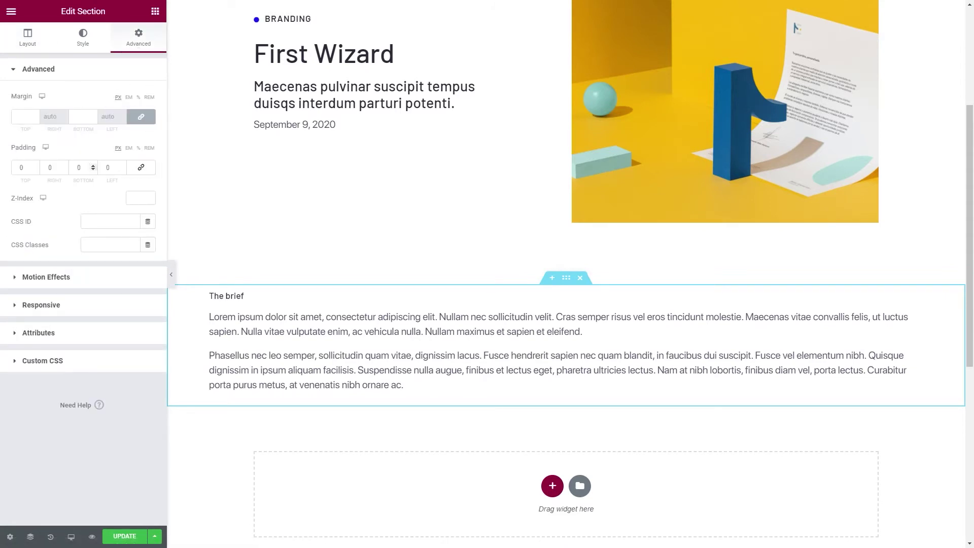
double_click(84, 167)
type("100")
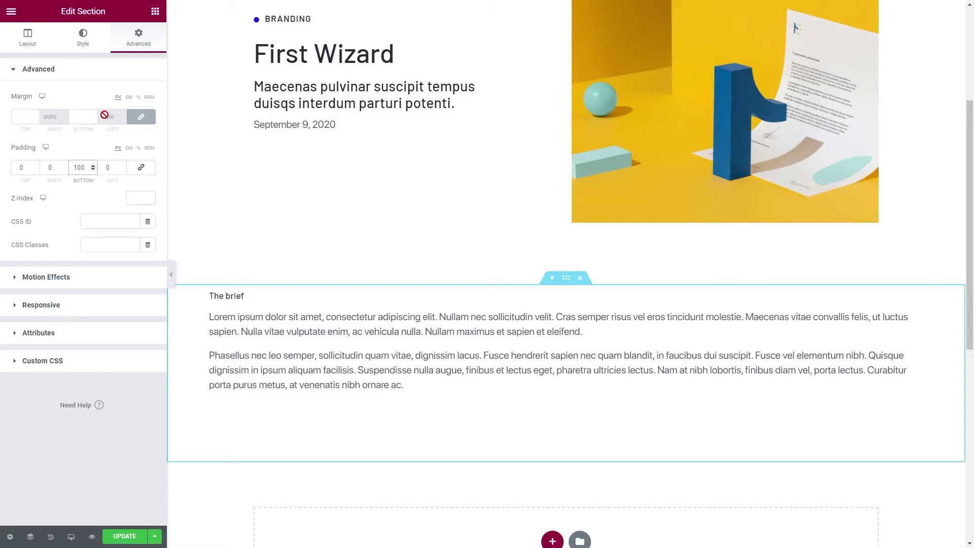
Add a Divider widget below the brief, coloured global Mercury grey with a gap of 0.
left_click(154, 18)
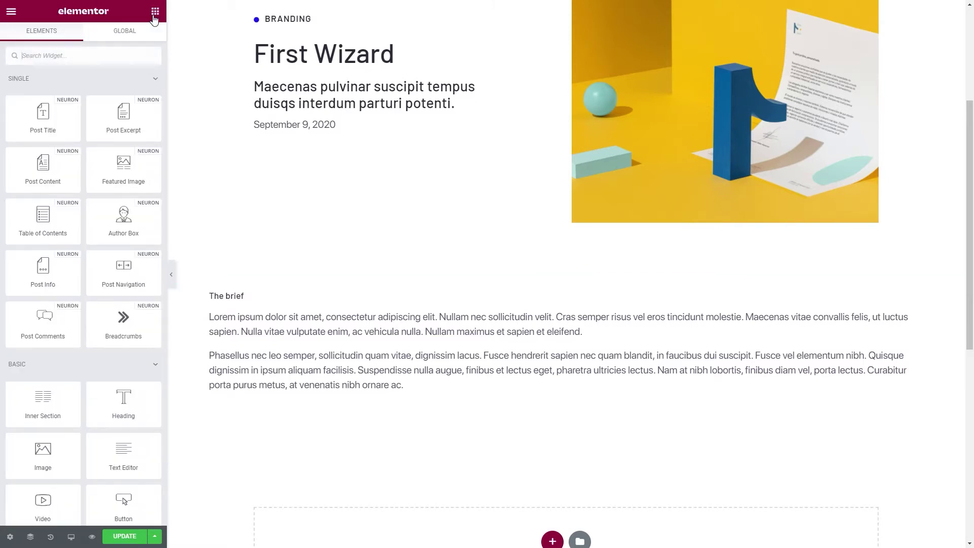
type("divi")
left_click_drag(56, 97, 335, 517)
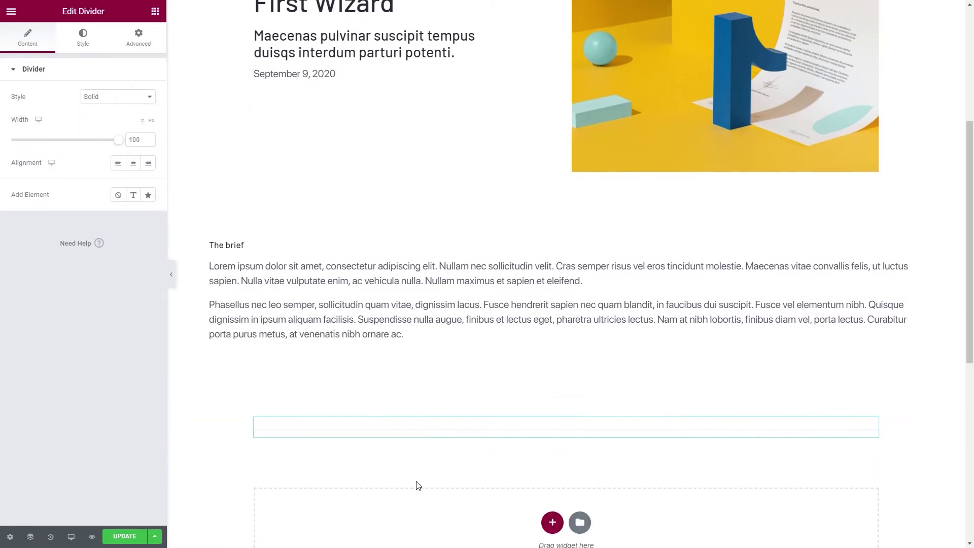
left_click(84, 44)
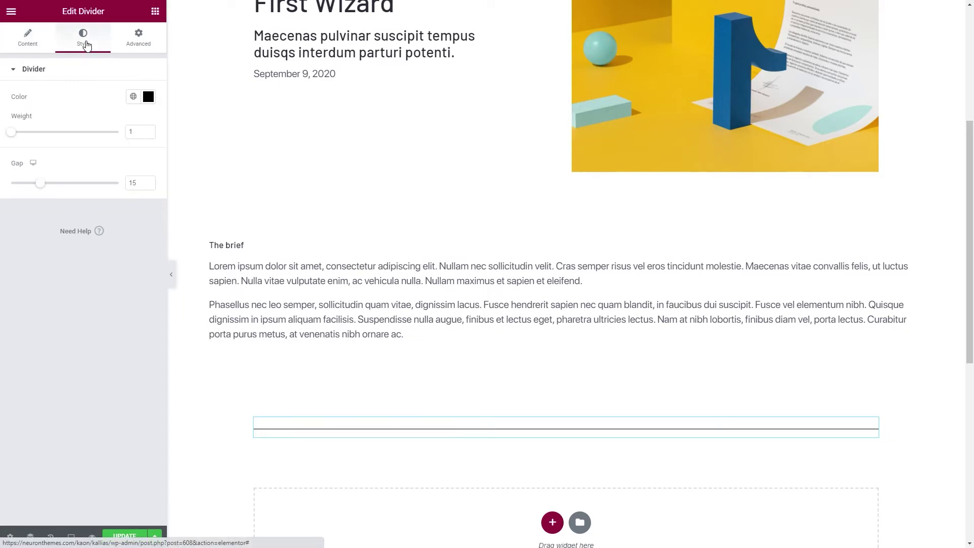
left_click(133, 96)
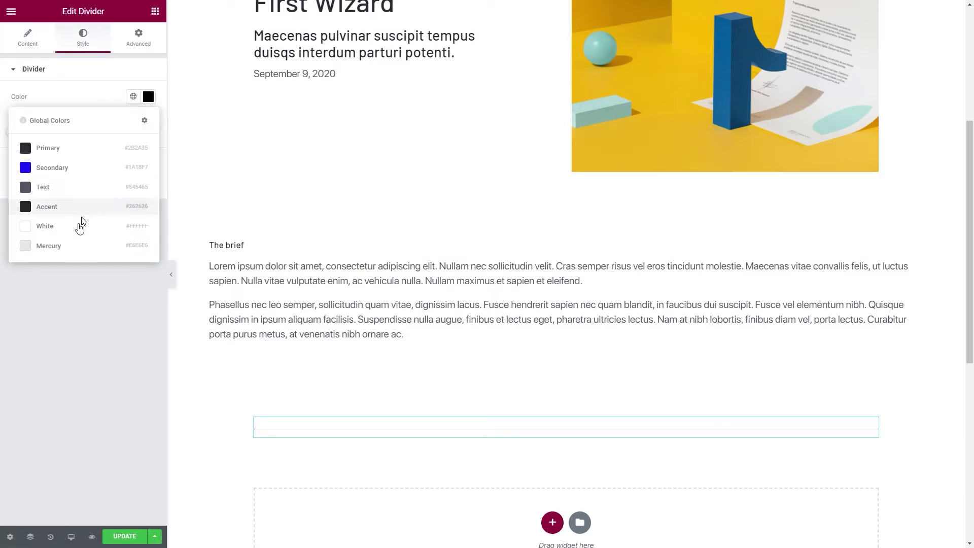
left_click(73, 247)
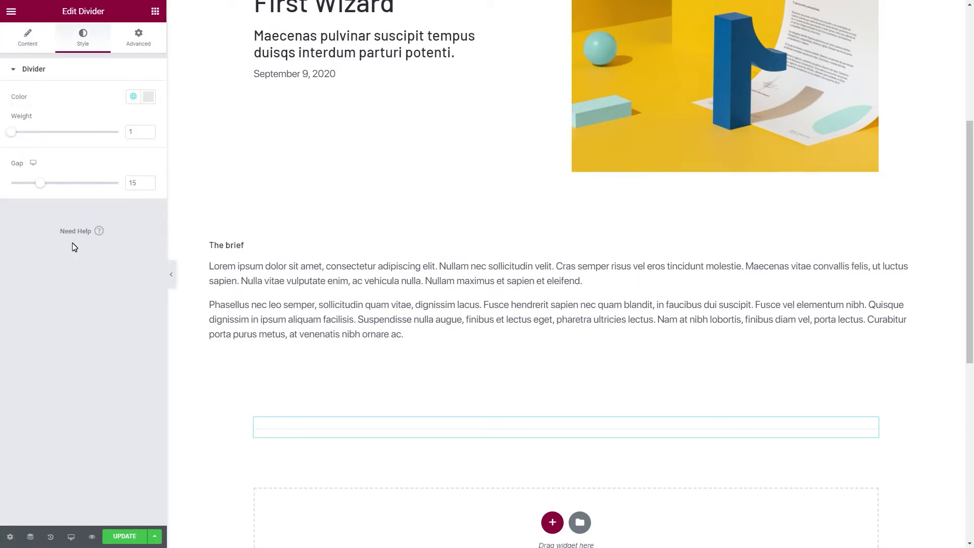
double_click(136, 182)
type("0")
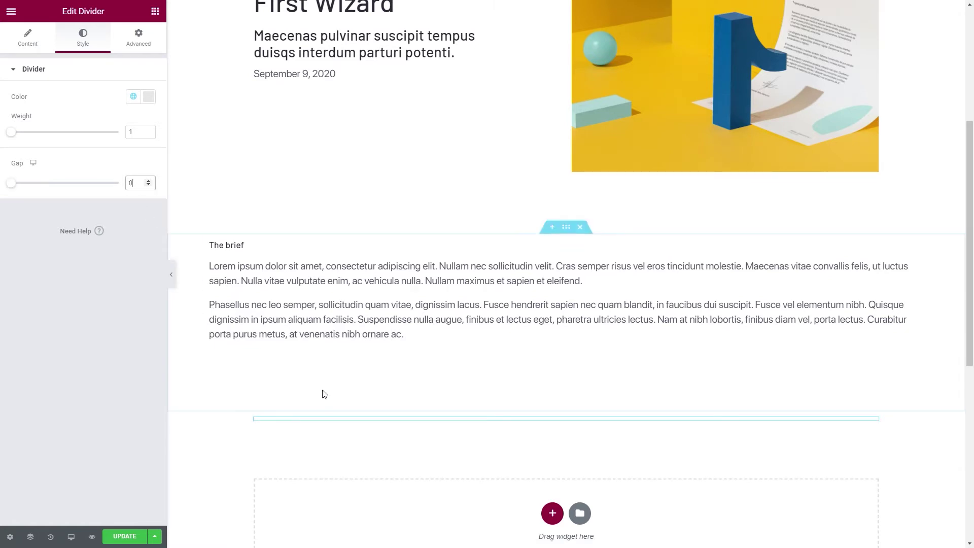
Widen the divider's section to 1300 content width with 90 px bottom padding.
left_click(566, 408)
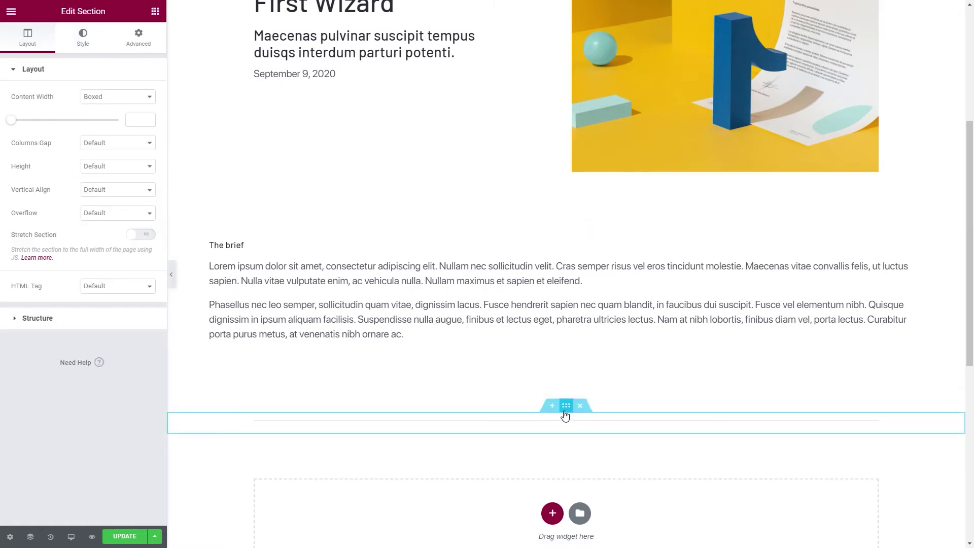
left_click(136, 119)
type("1300")
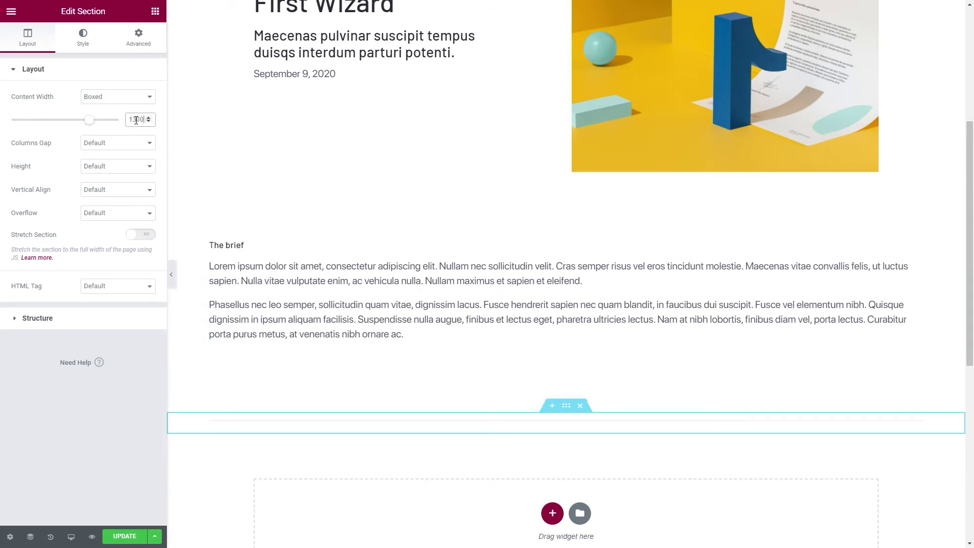
left_click(139, 36)
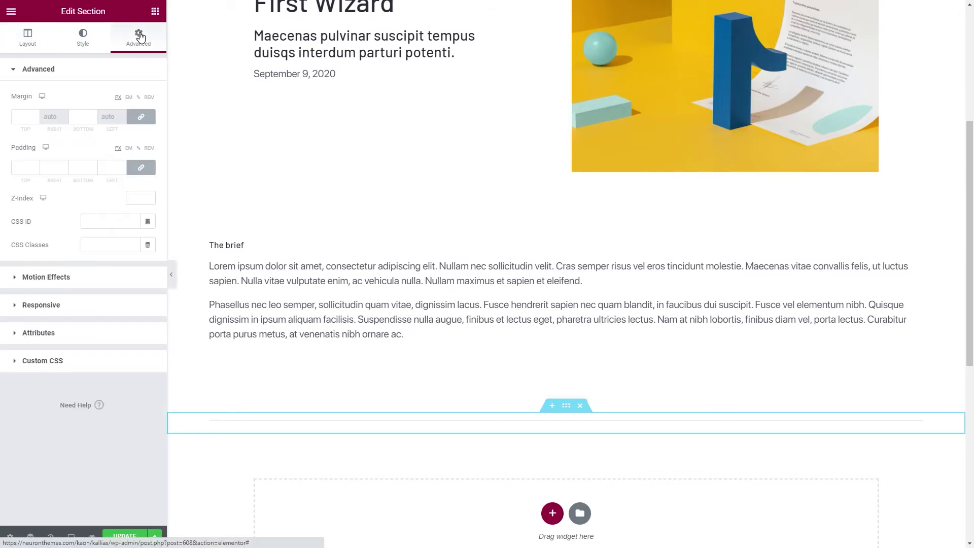
left_click(141, 167)
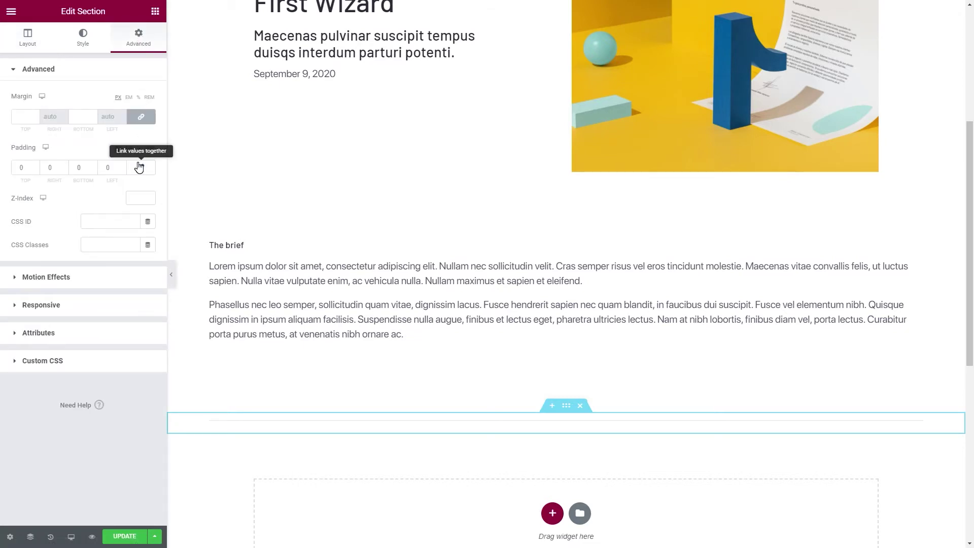
left_click(87, 169)
type("90")
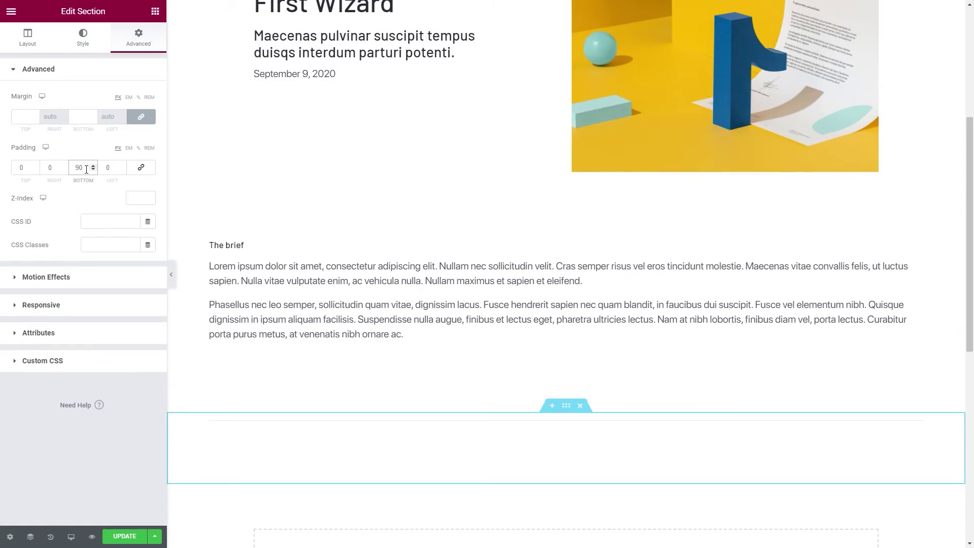
Add a two-column section below the divider with its columns aligned to the bottom.
left_click(152, 20)
scroll(316, 303, "down", 3)
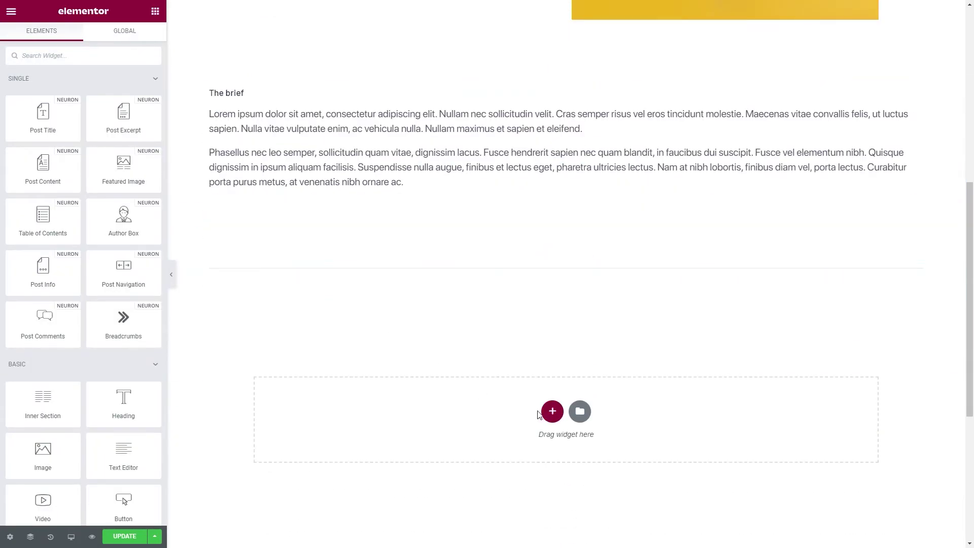
left_click(557, 415)
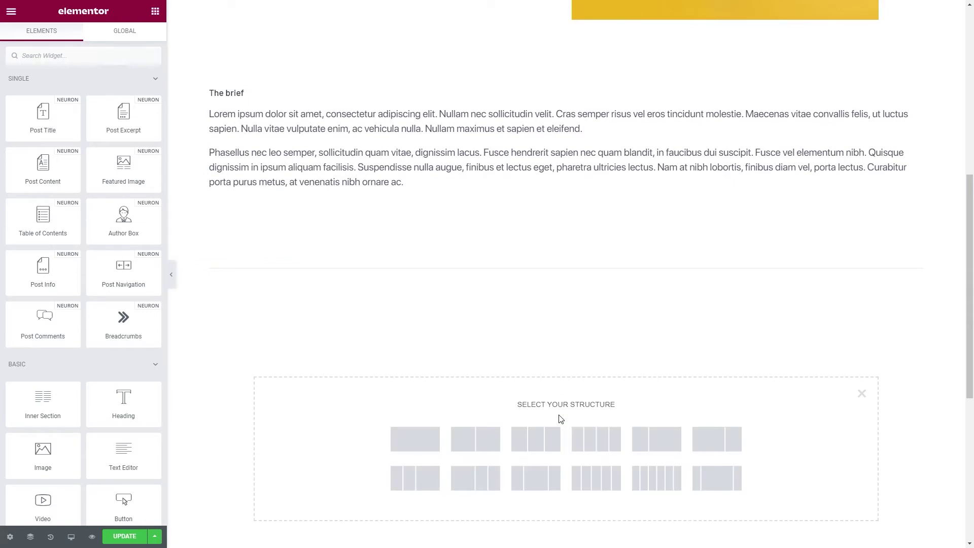
left_click(489, 437)
left_click(102, 191)
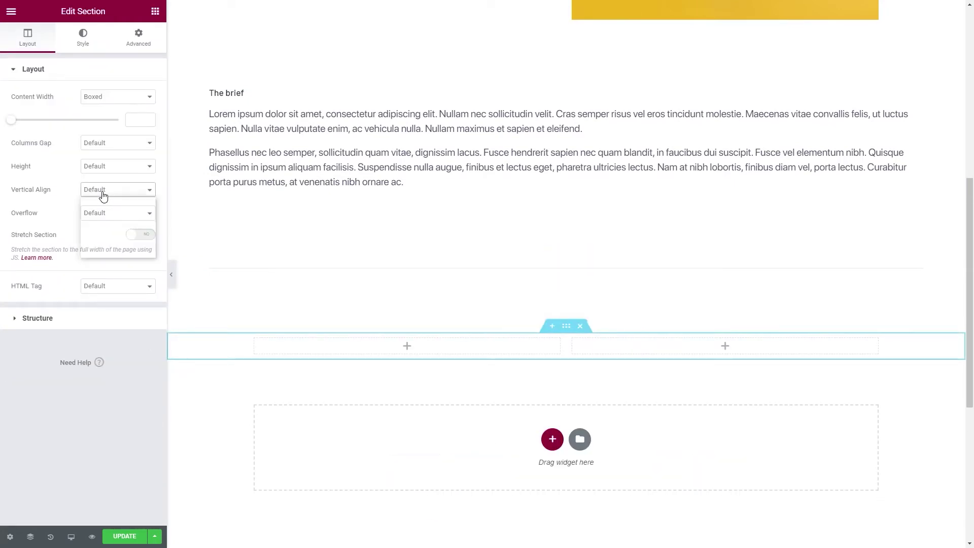
left_click(94, 227)
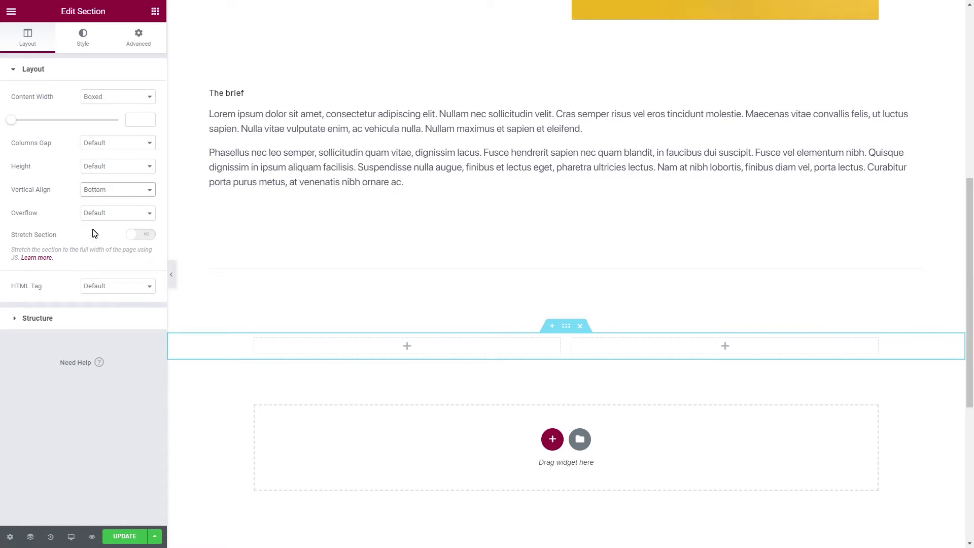
Unlink the new section's padding and set its bottom padding to 60 px.
left_click(145, 38)
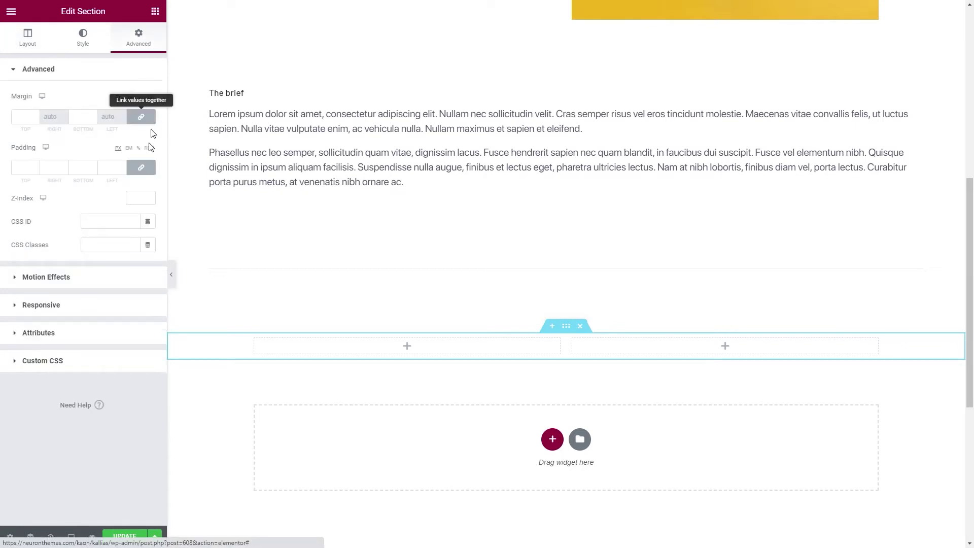
left_click(140, 168)
left_click(84, 168)
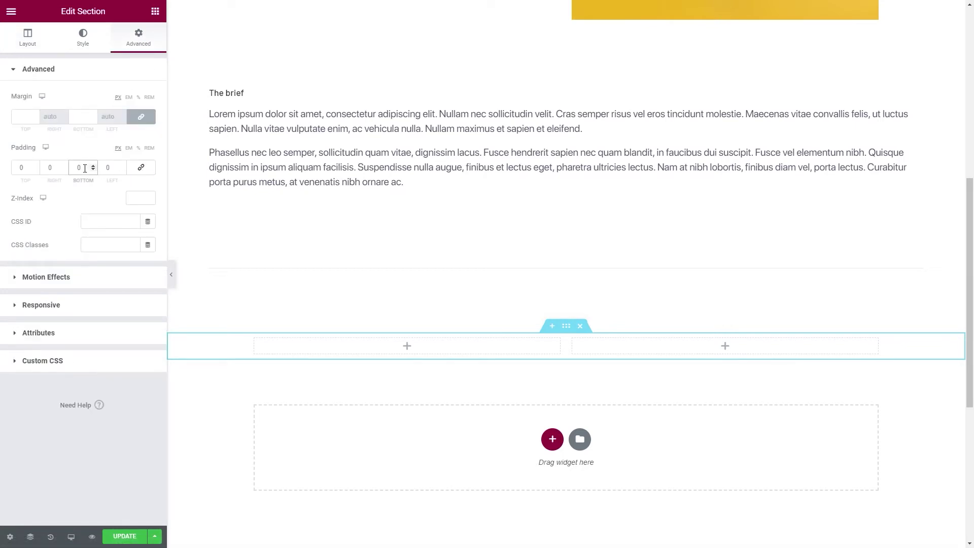
type("60")
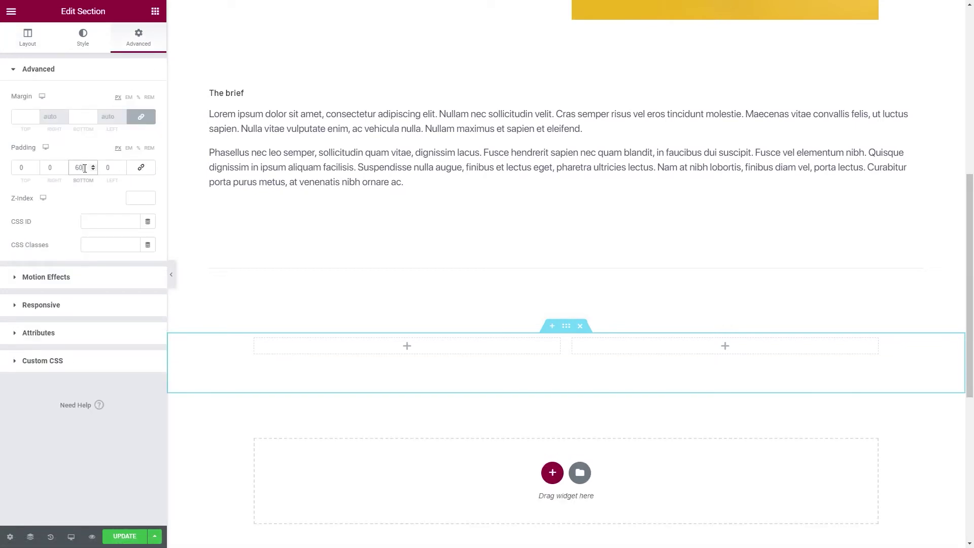
left_click(154, 12)
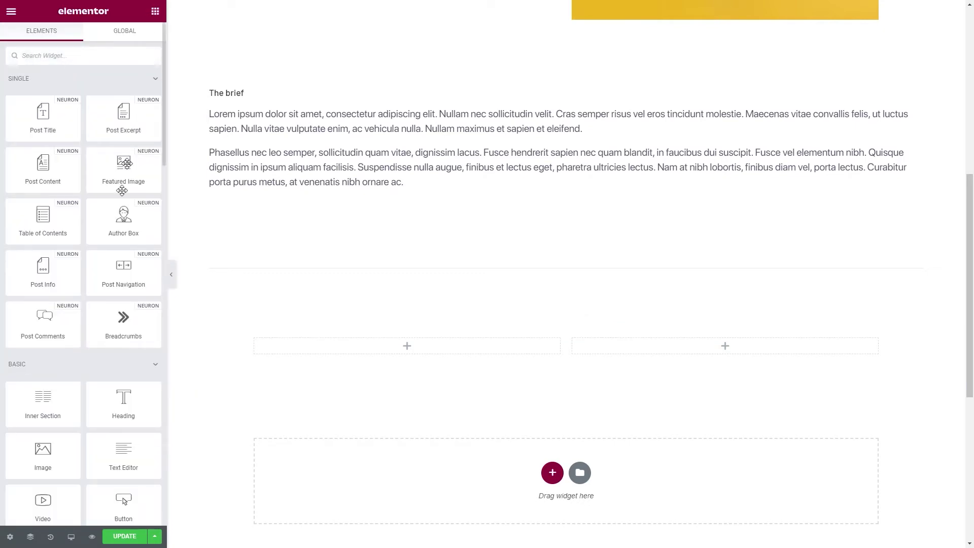
Drop a Heading into the left column reading 'Next Projects'.
left_click_drag(123, 400, 302, 348)
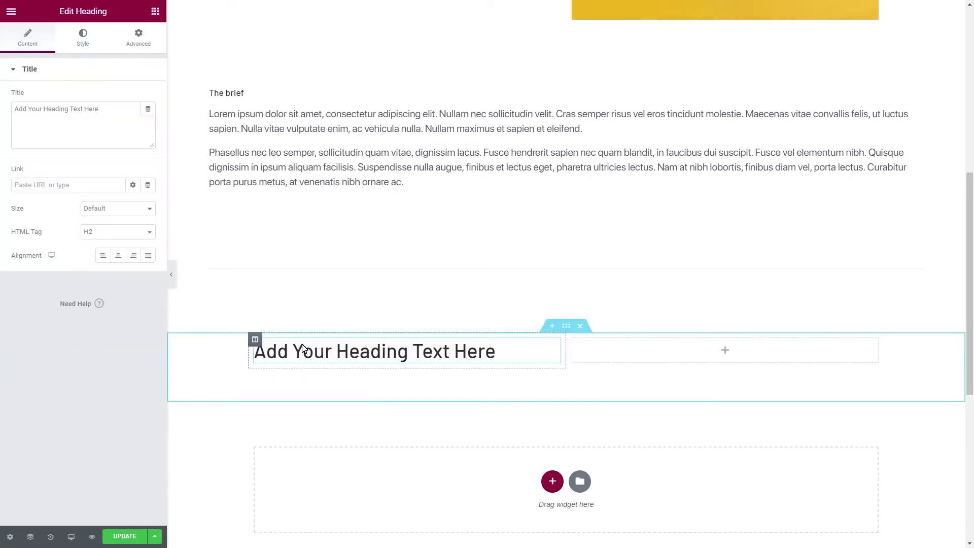
triple_click(303, 349)
type("Next Projects")
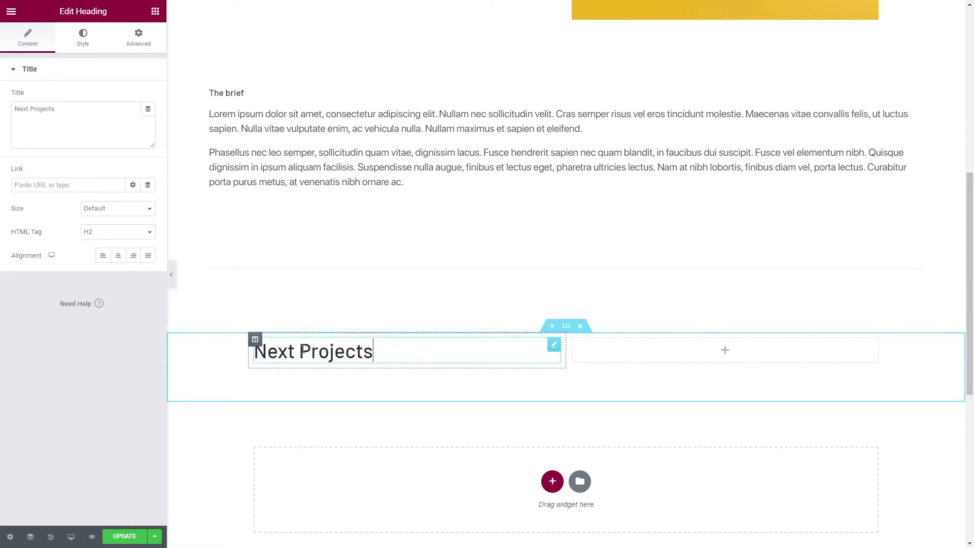
Copy that heading into the right column and change its text to 'See all projects'.
right_click(554, 350)
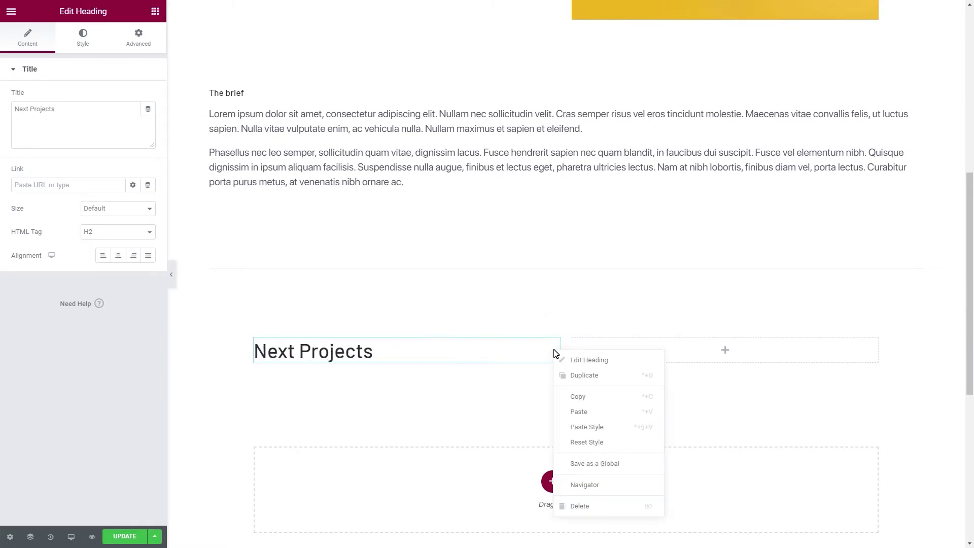
left_click(582, 402)
right_click(624, 358)
left_click(662, 436)
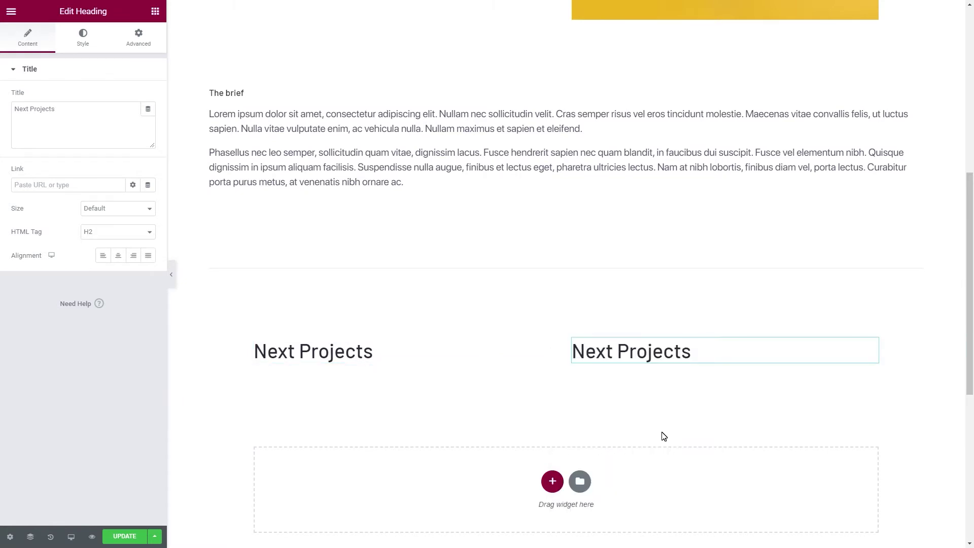
triple_click(664, 352)
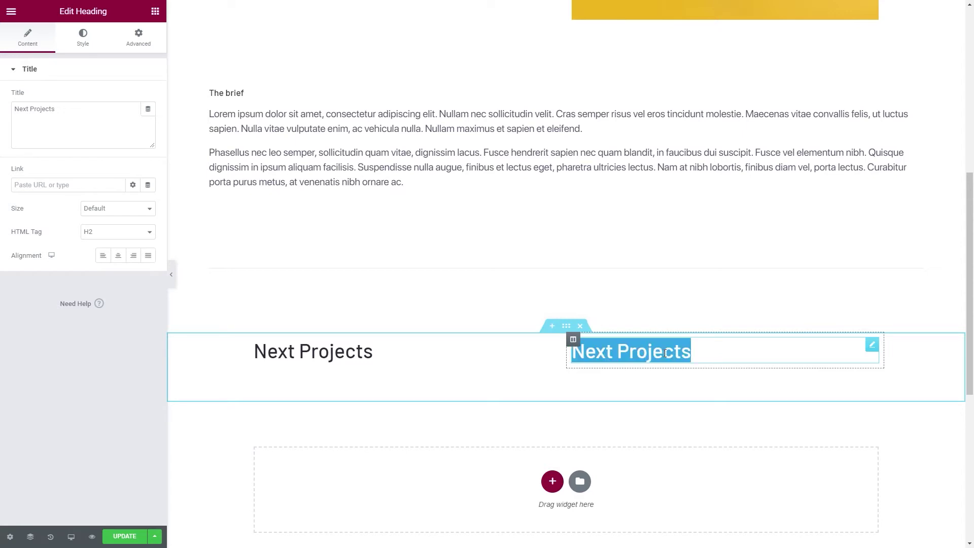
type("See all projects")
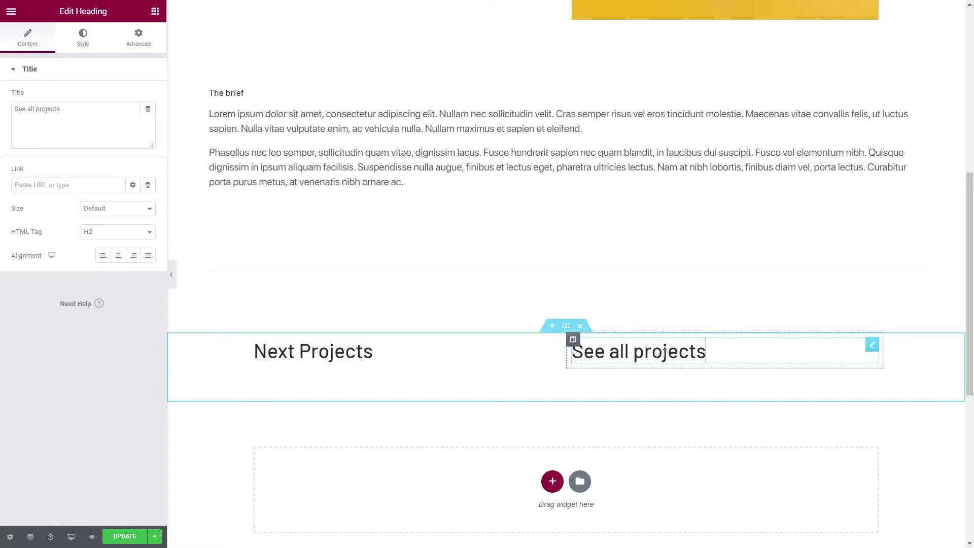
Link See all projects to the Home page, set its HTML tag to p, and right-align it.
left_click(71, 187)
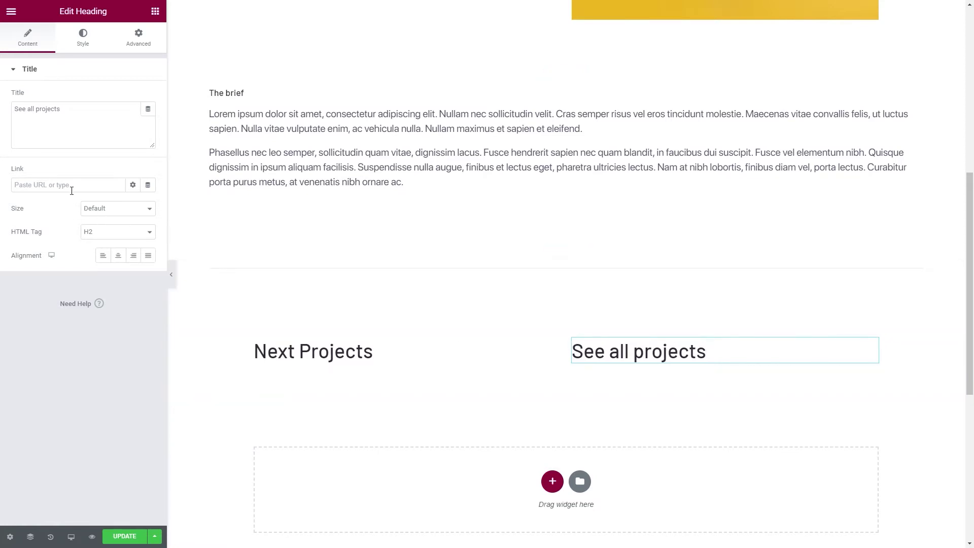
type("home")
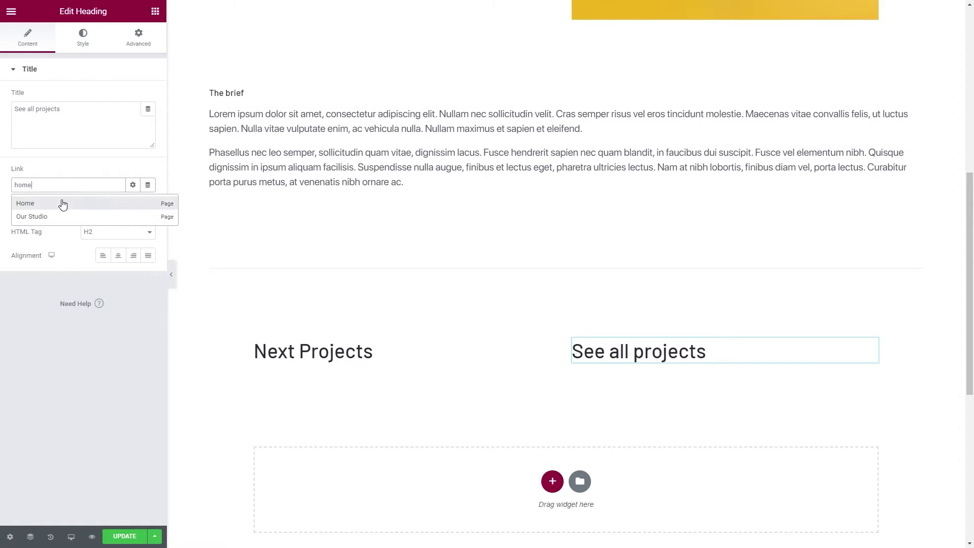
left_click(62, 201)
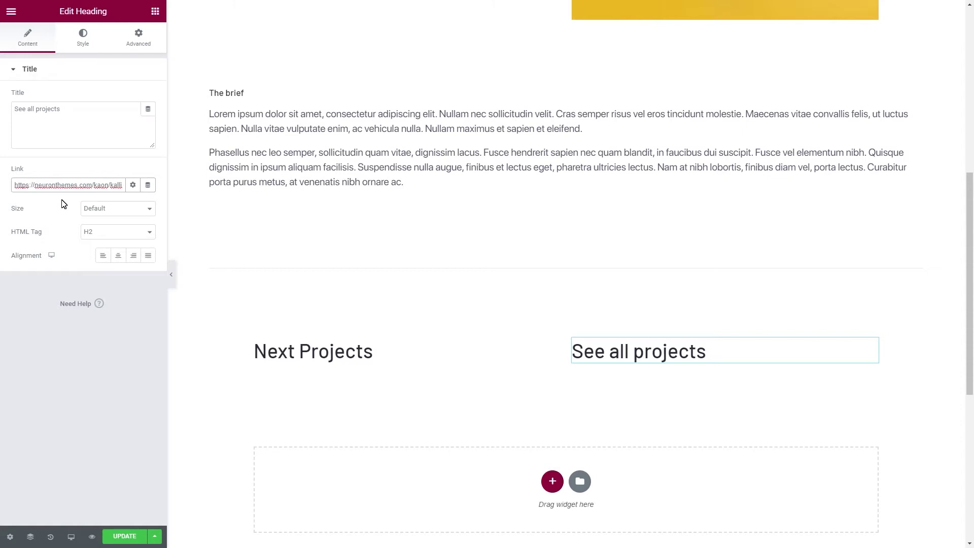
left_click(92, 232)
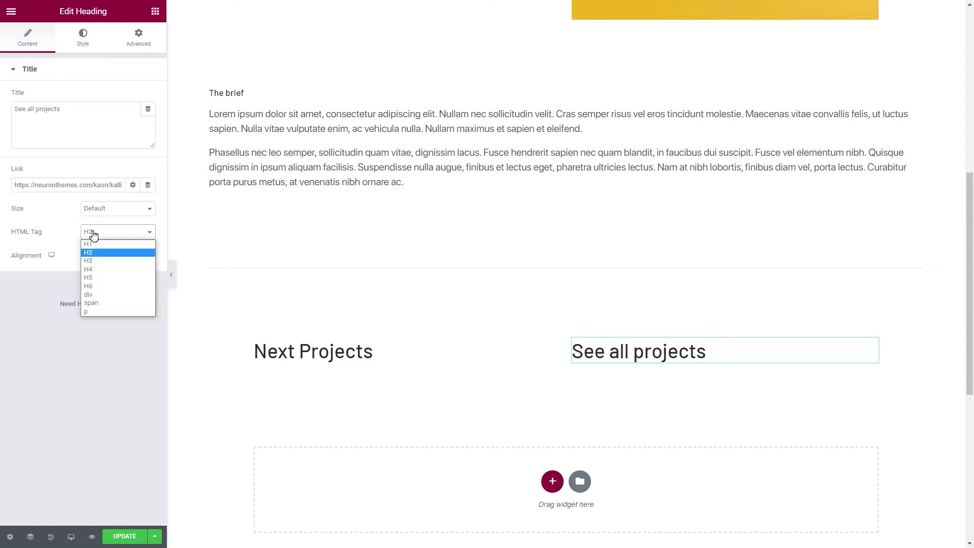
left_click(89, 311)
left_click(132, 258)
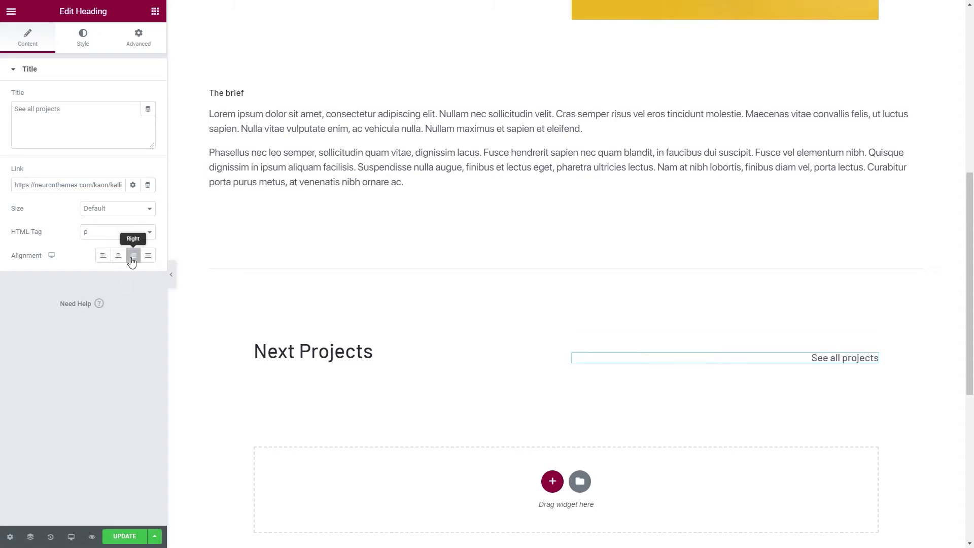
Style the heading with the global Primary colour, Accent font and underline decoration.
left_click(82, 51)
left_click(132, 98)
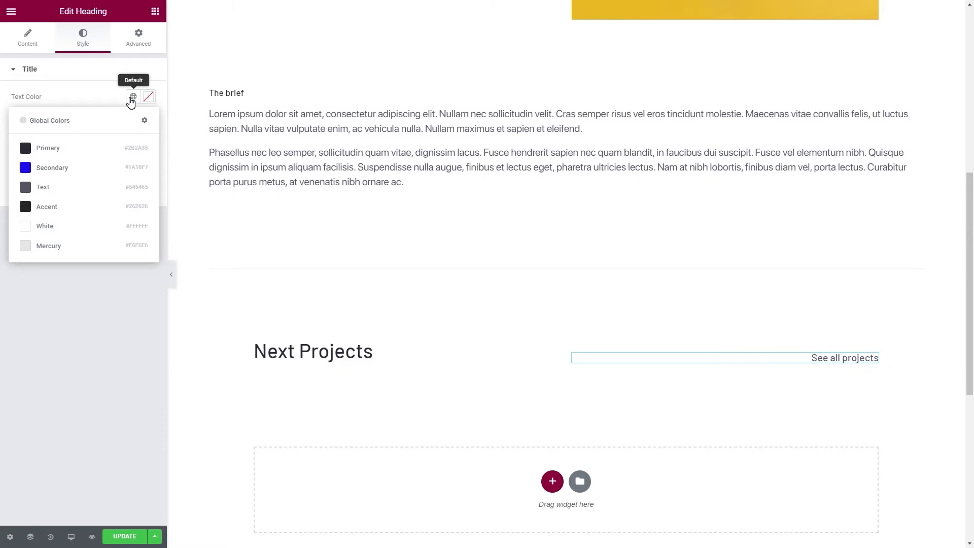
left_click(65, 147)
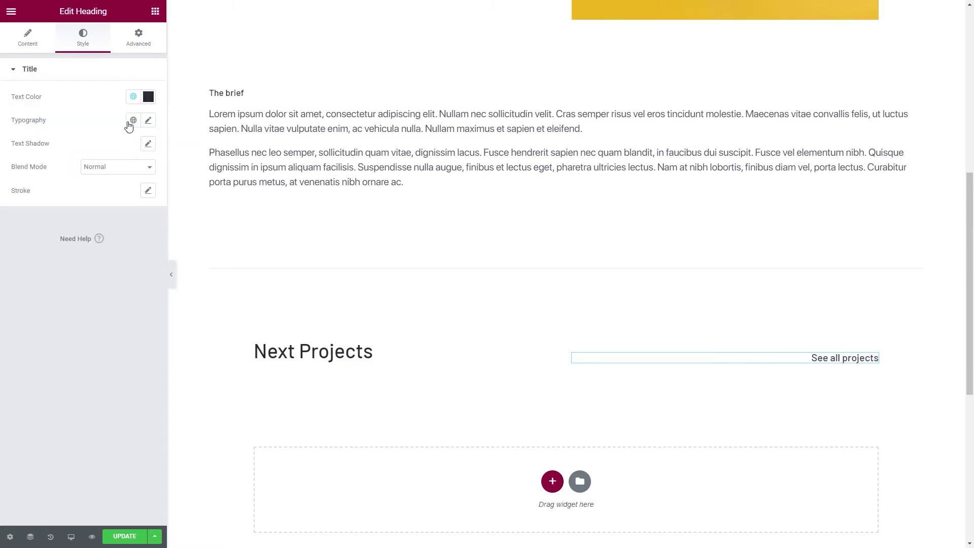
left_click(131, 121)
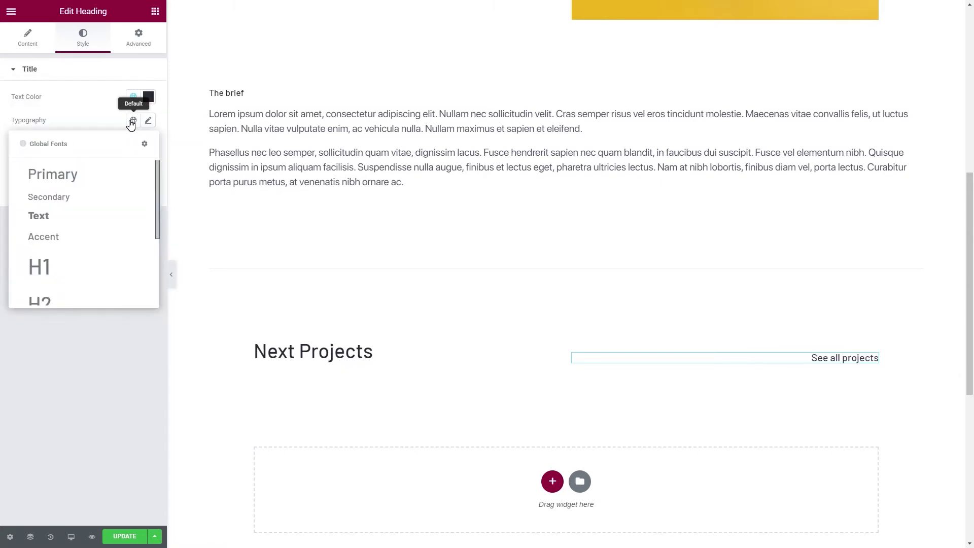
left_click(78, 236)
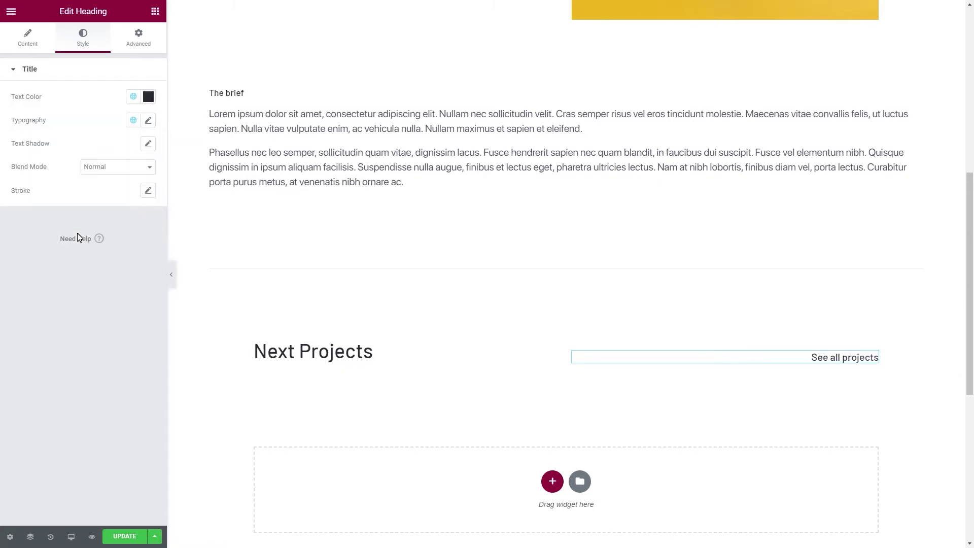
left_click(148, 121)
left_click(107, 308)
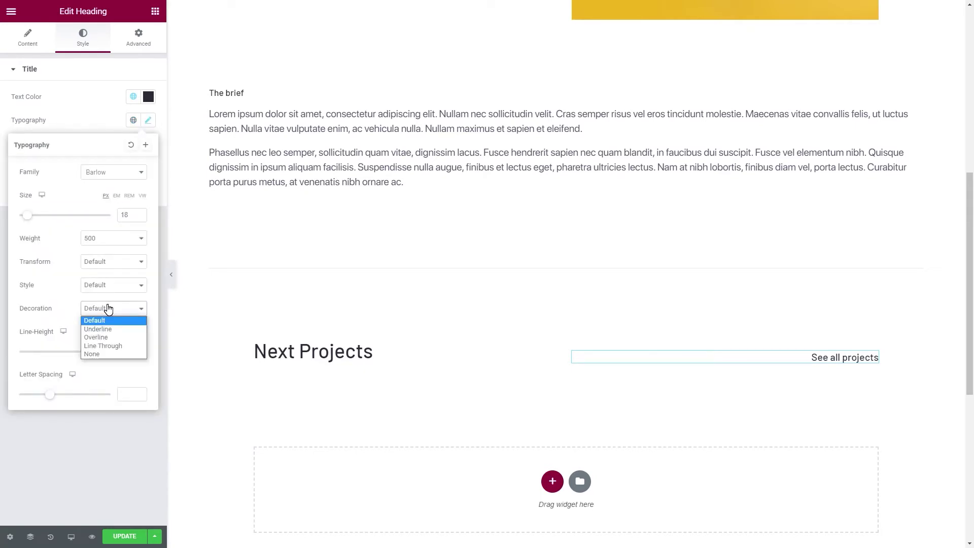
left_click(105, 330)
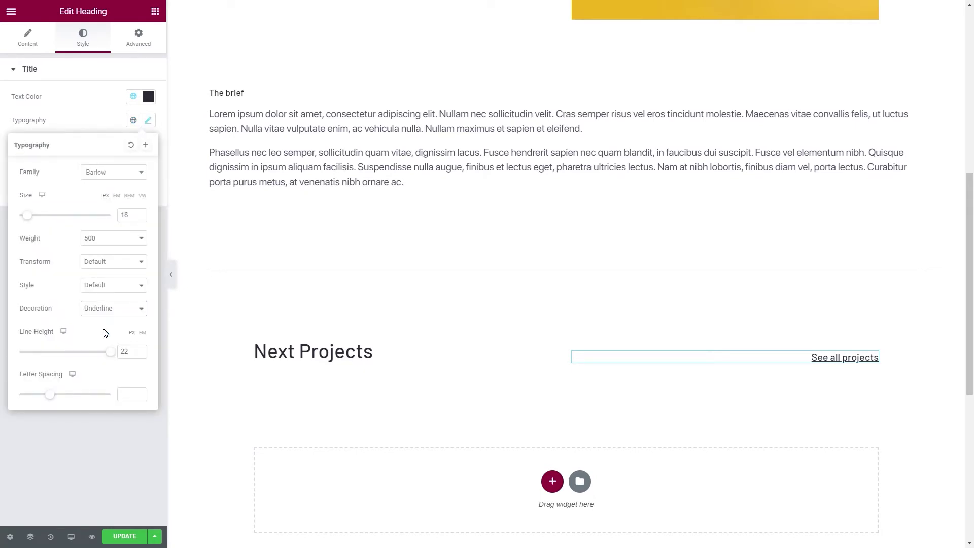
left_click(154, 13)
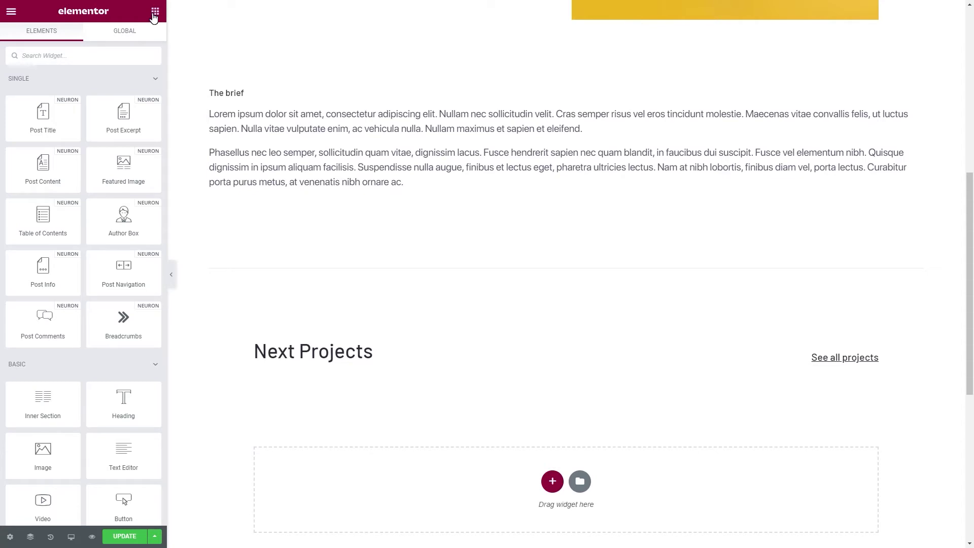
Place a Posts widget under Next Projects: 2 columns, 2 posts, full-size images, ratio 0.79.
type("posts")
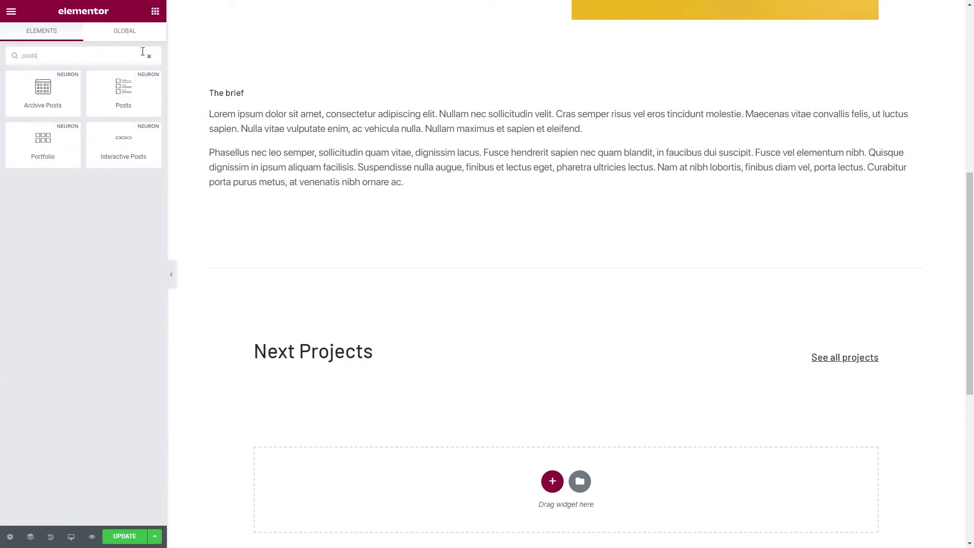
left_click_drag(124, 99, 336, 474)
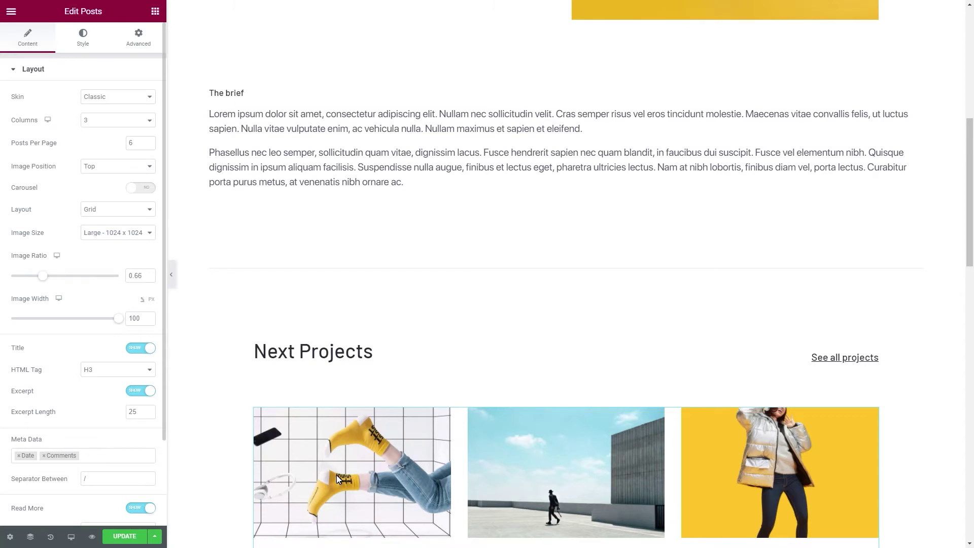
left_click(130, 121)
left_click(94, 141)
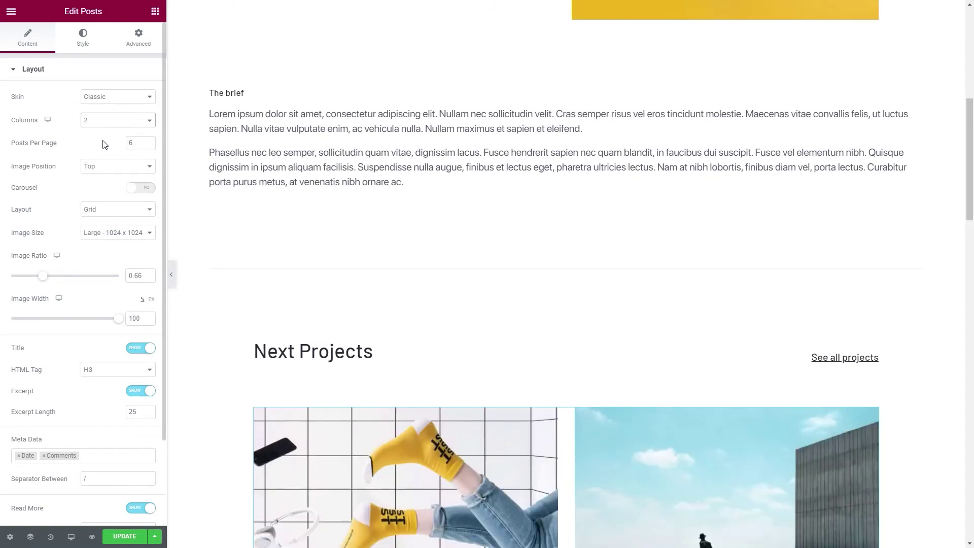
left_click(134, 144)
key("BackSpace")
type("2")
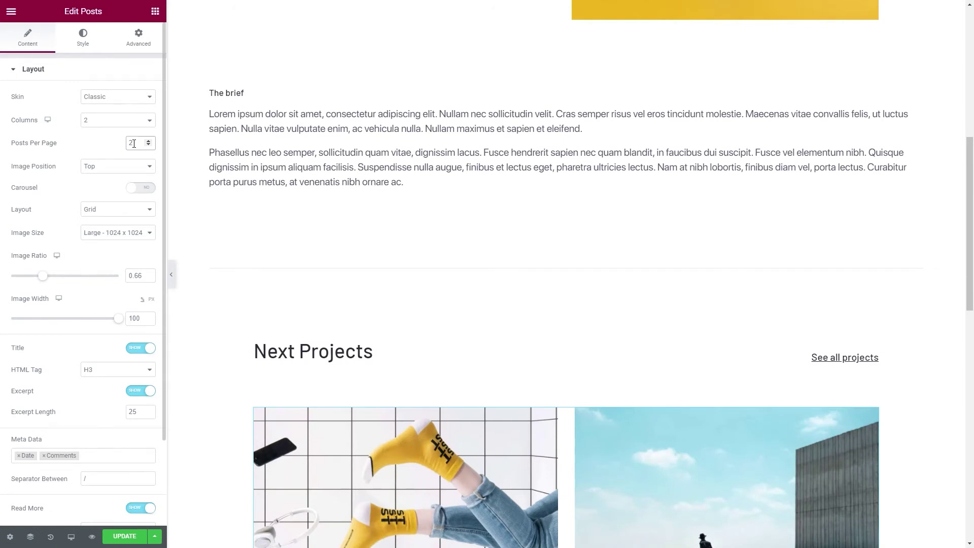
left_click(104, 234)
left_click(115, 289)
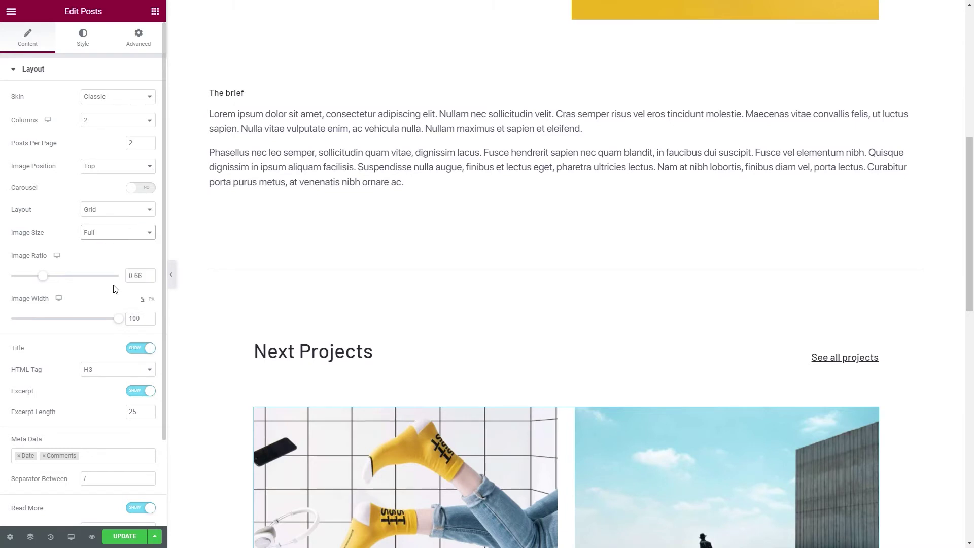
double_click(137, 276)
type("0.79")
Hide excerpts and Read More, and replace date and comments meta with Portfolio Categories terms.
scroll(218, 284, "down", 6)
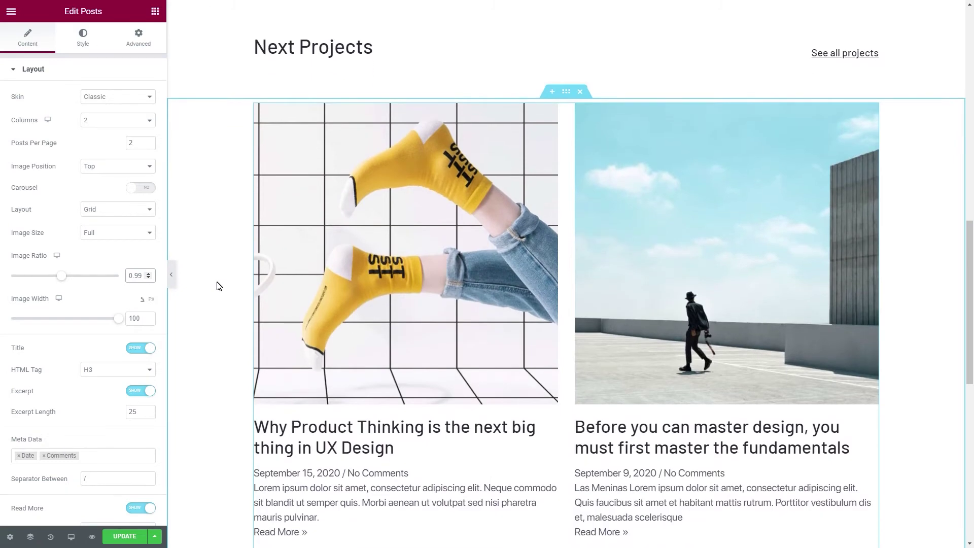
left_click(131, 391)
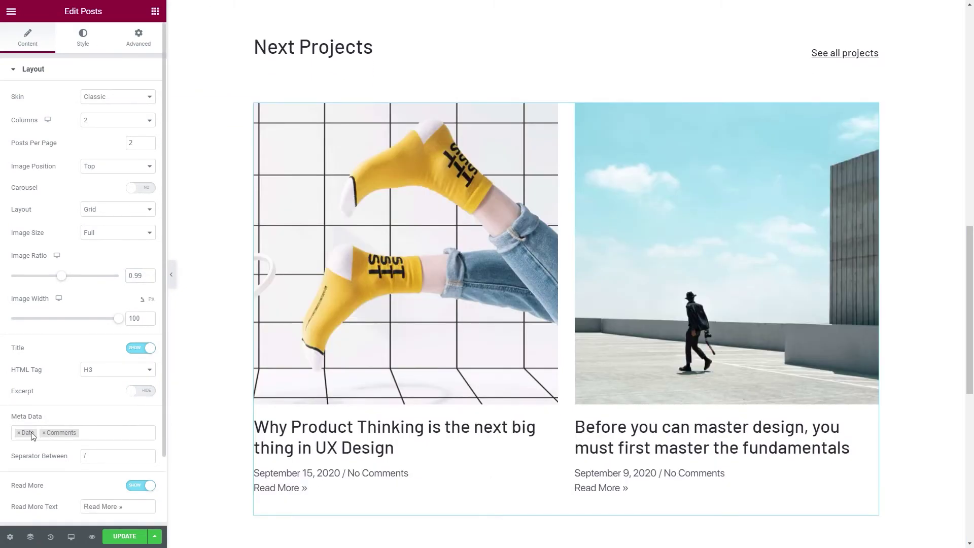
left_click(18, 432)
left_click(18, 433)
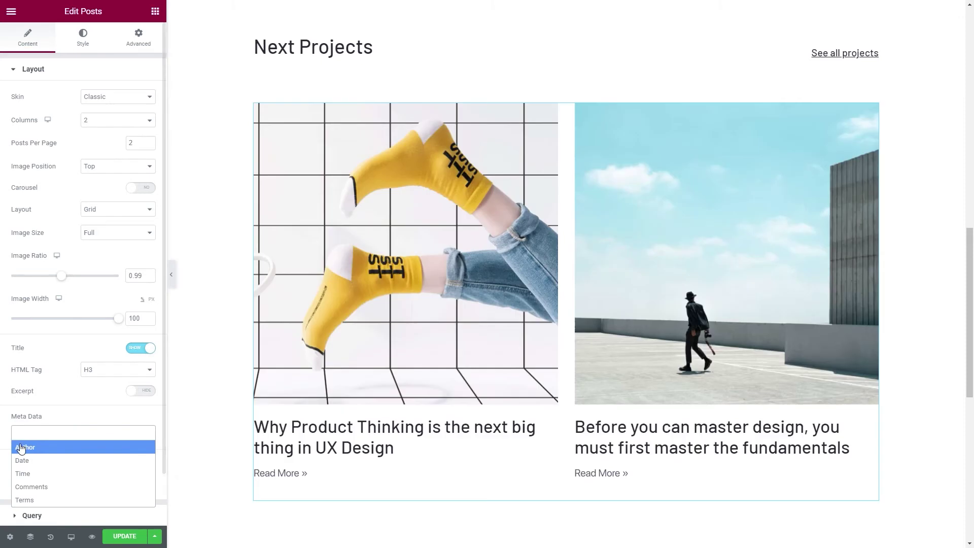
left_click(22, 500)
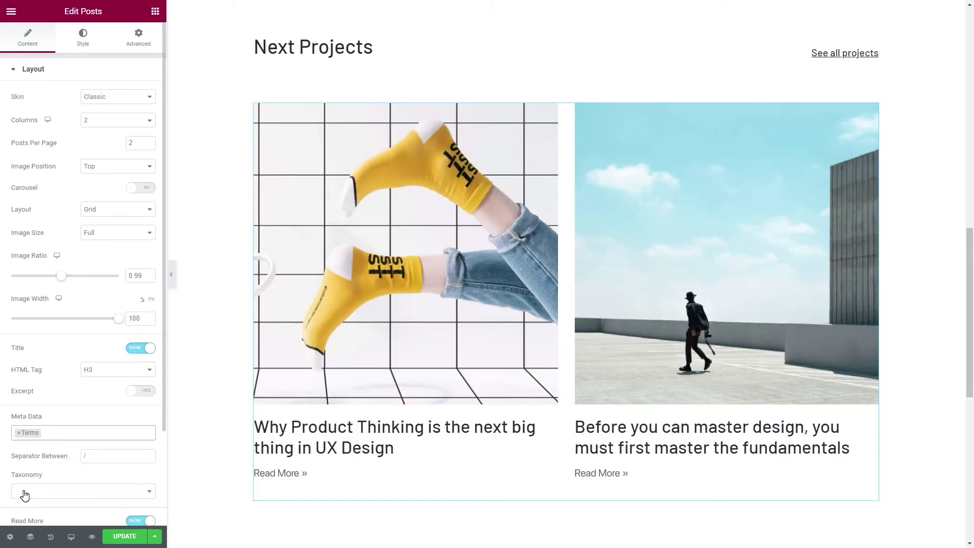
left_click(24, 493)
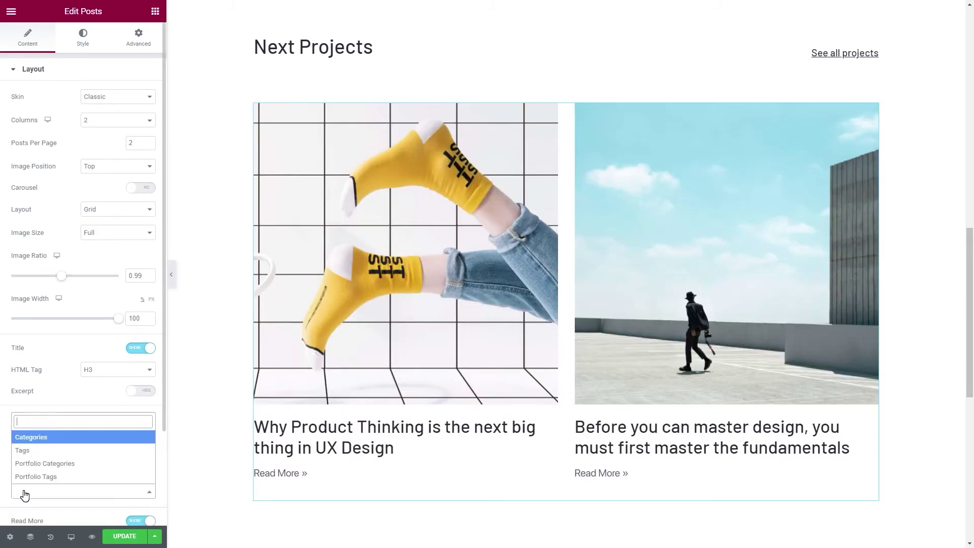
left_click(38, 464)
scroll(64, 429, "down", 2)
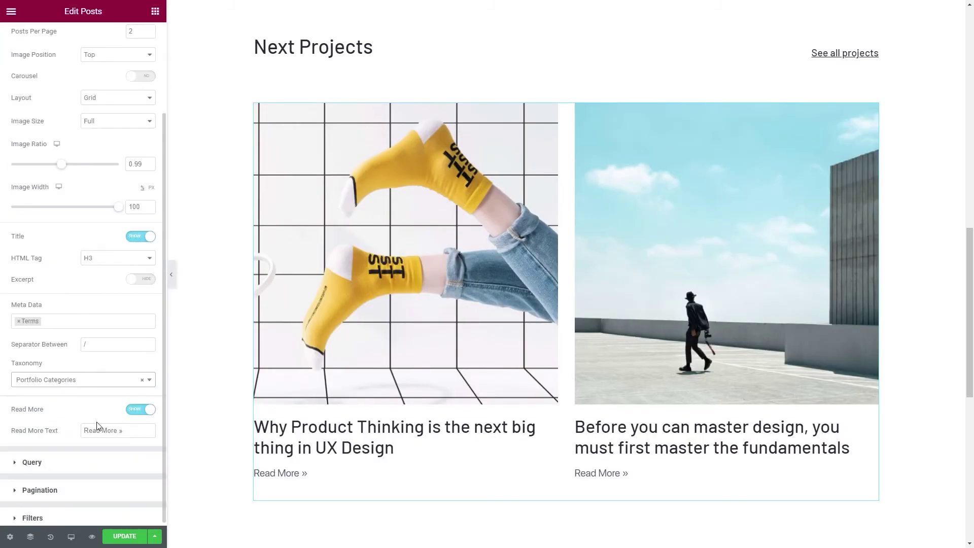
left_click(134, 410)
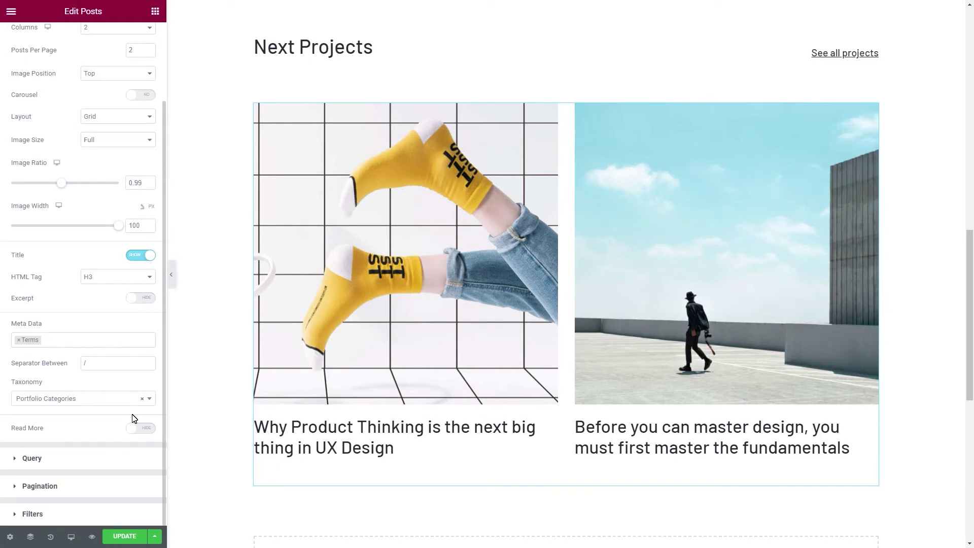
Set the Posts query Source to Related, Include By Term, with Portfolio Categories as the term.
left_click(101, 459)
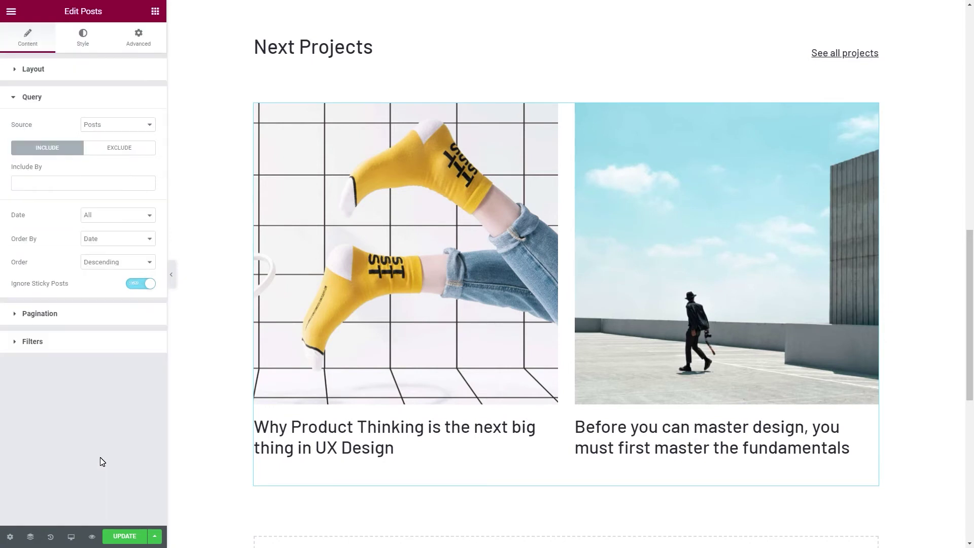
left_click(108, 127)
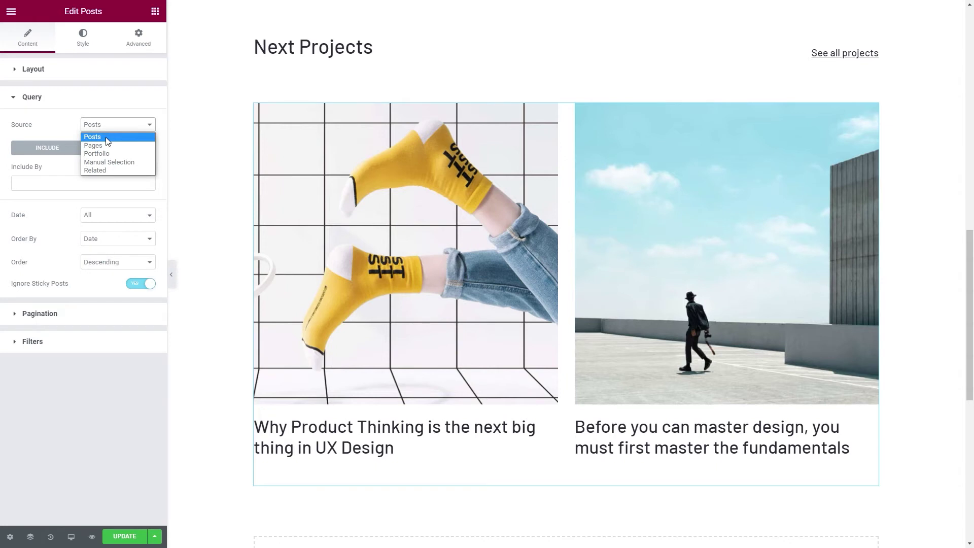
left_click(100, 170)
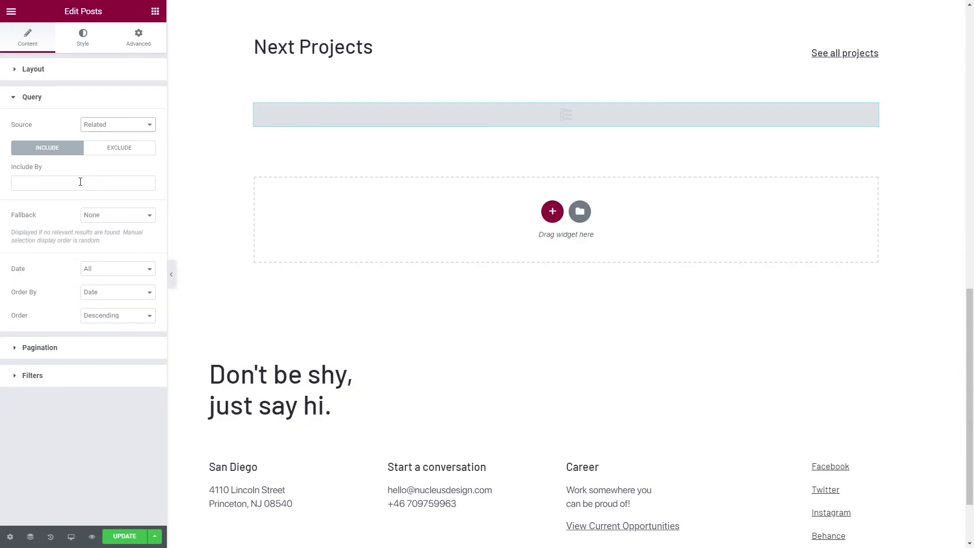
left_click(60, 183)
left_click(43, 198)
left_click(38, 217)
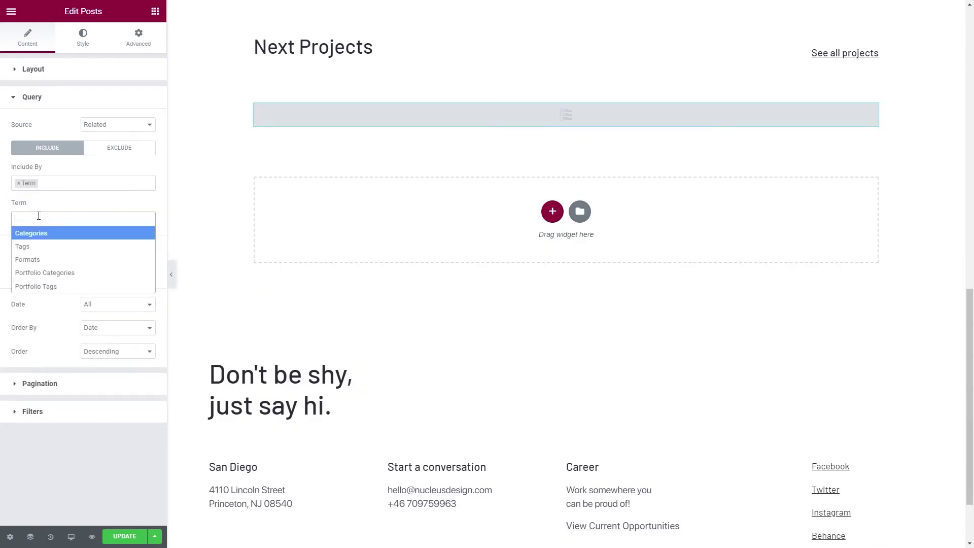
left_click(53, 272)
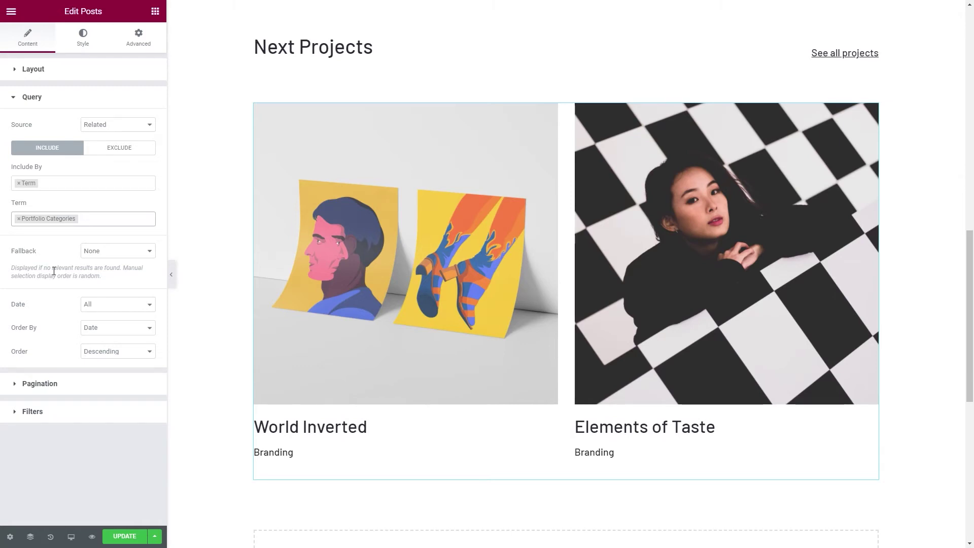
Set the grid's columns gap to 70, row gap to 0, and image spacing to 24.
left_click(82, 40)
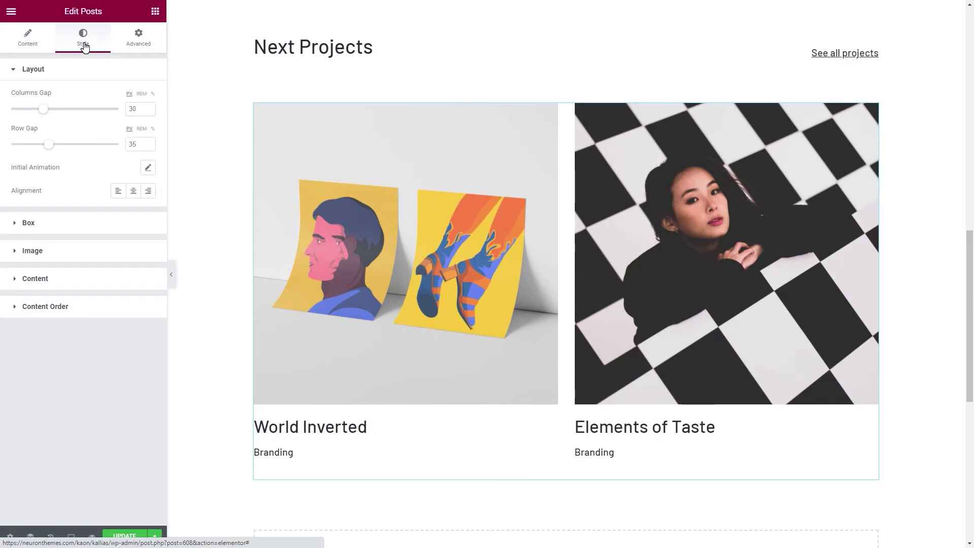
double_click(128, 109)
type("70")
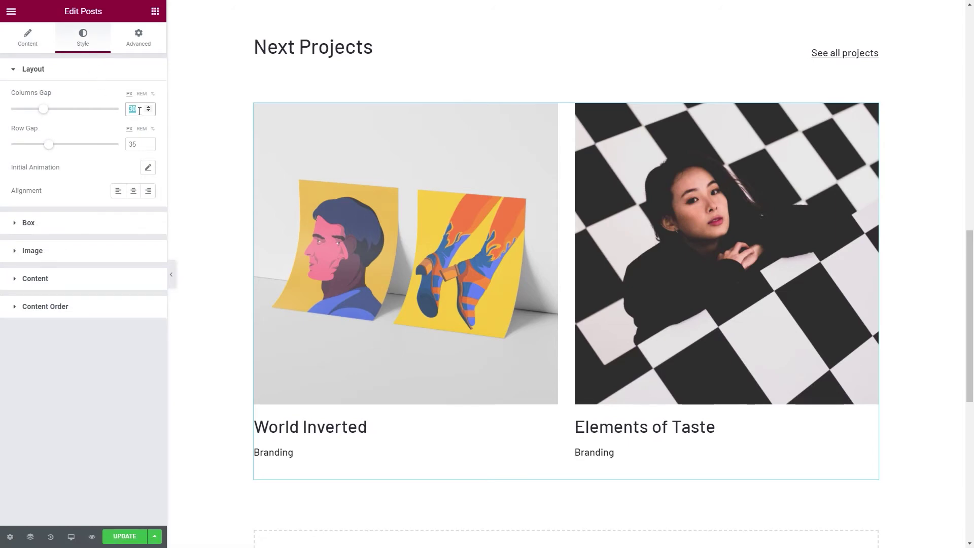
left_click(137, 143)
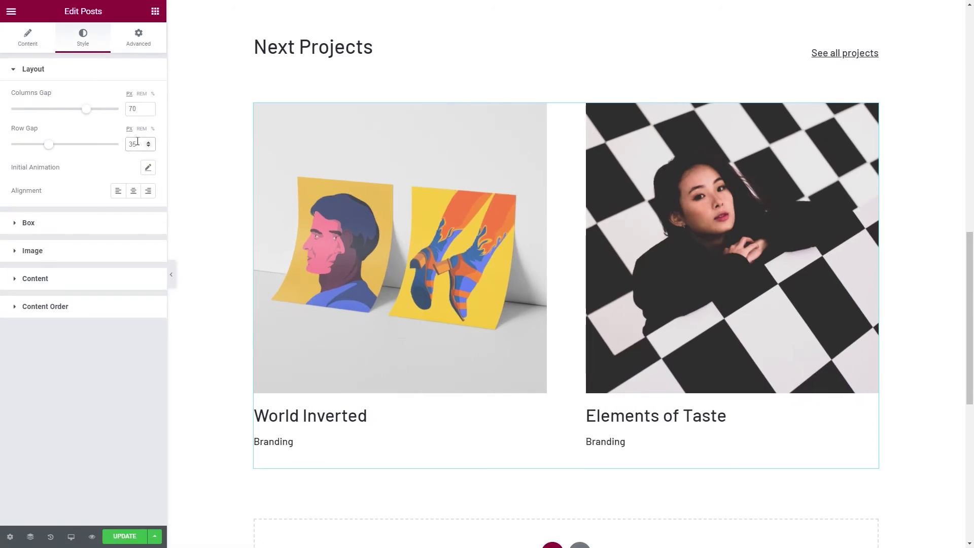
key("BackSpace")
key("BackSpace")
type("0")
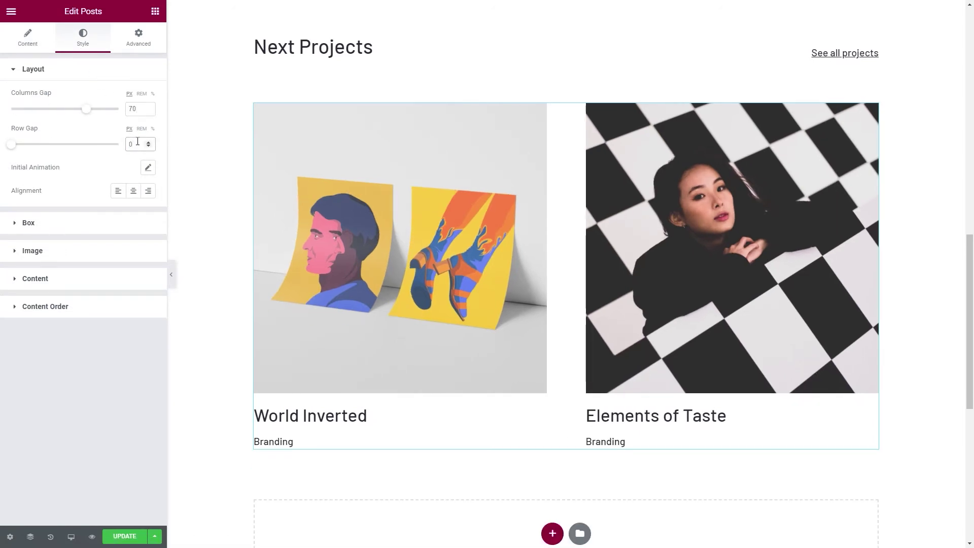
left_click(109, 250)
left_click(142, 217)
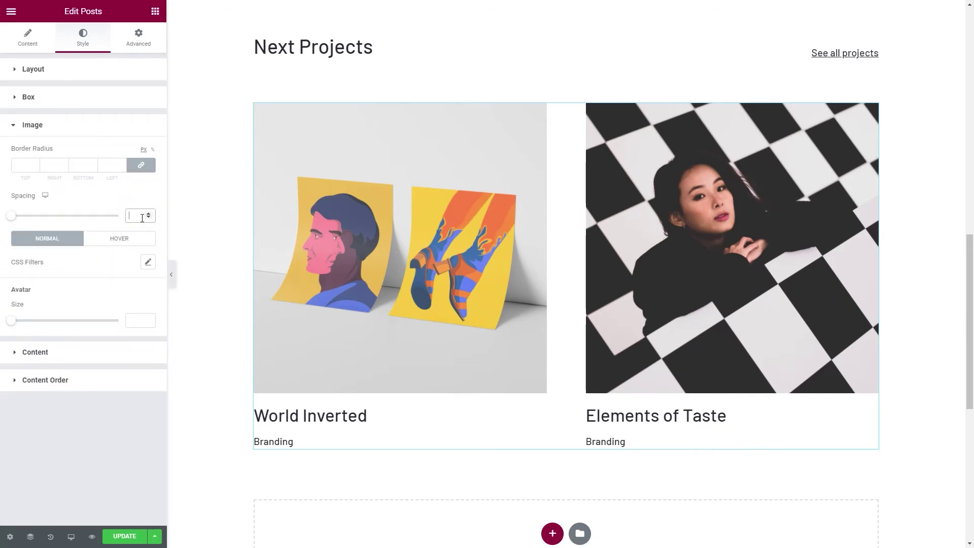
type("24")
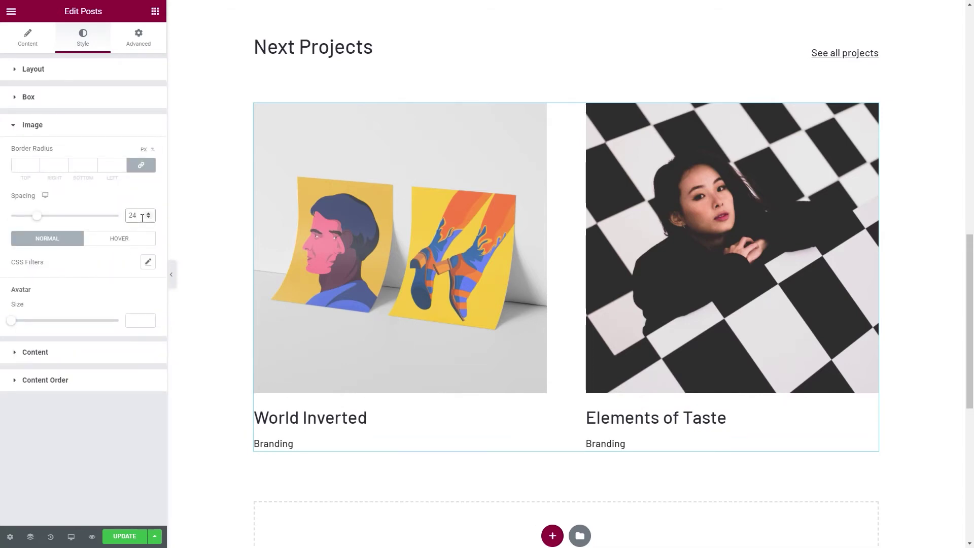
Give titles 14 spacing and the meta lines the global Text colour and Text font.
left_click(105, 354)
left_click(138, 263)
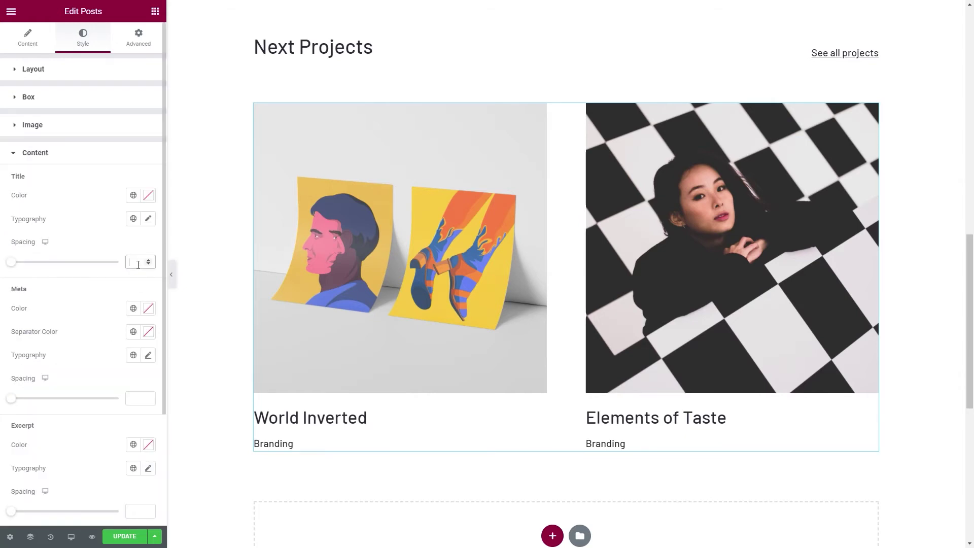
type("14")
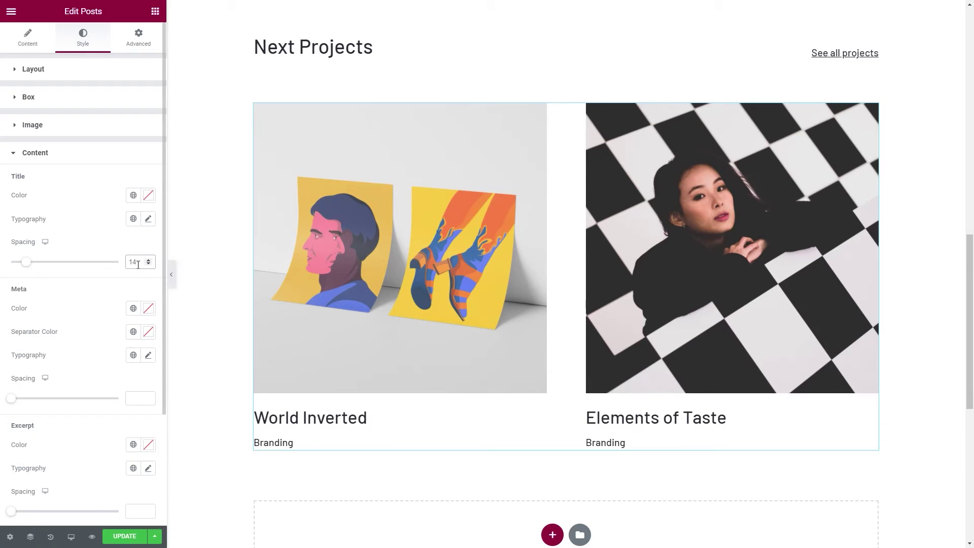
left_click(132, 308)
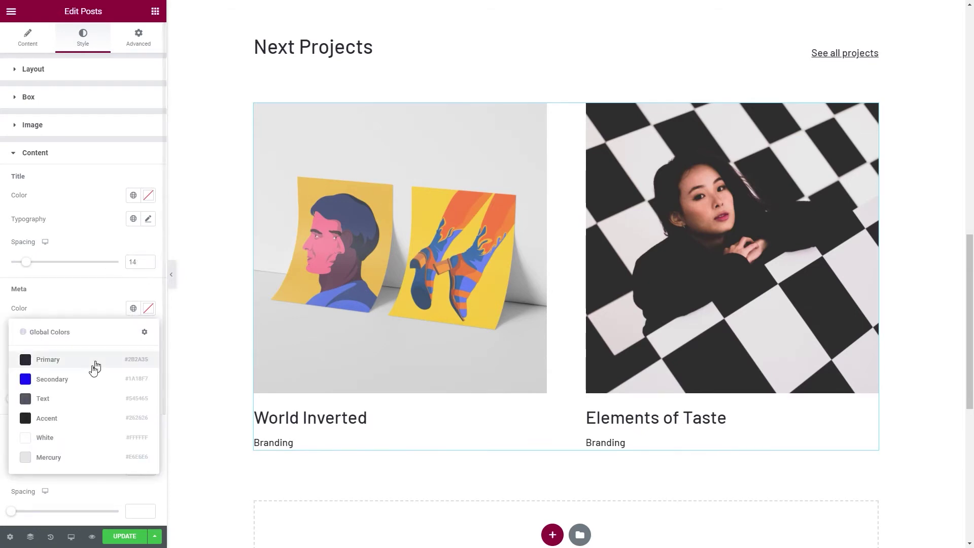
left_click(73, 400)
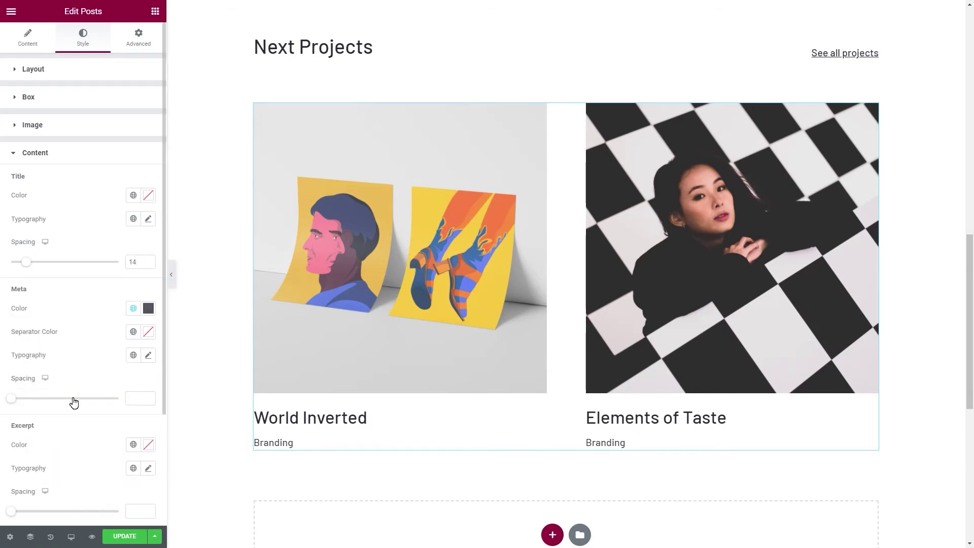
left_click(133, 355)
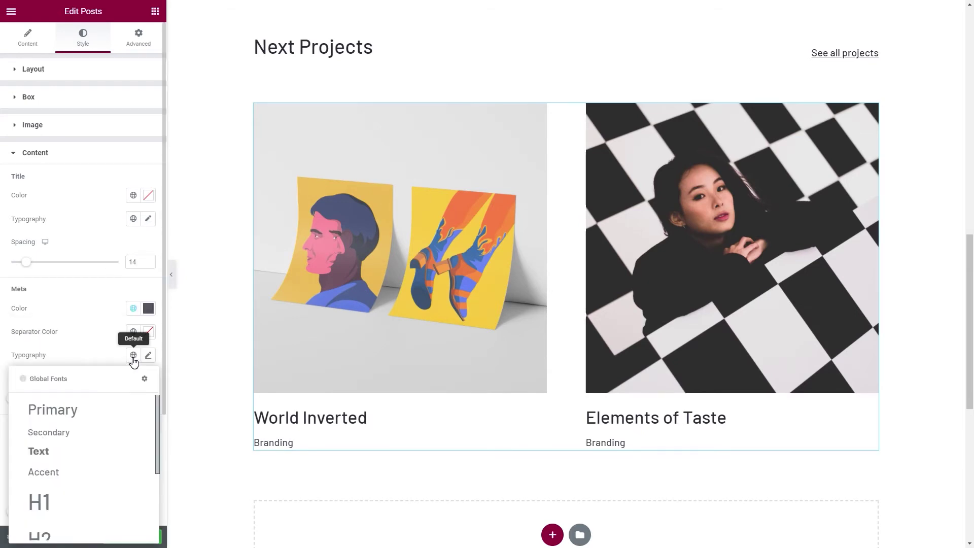
left_click(62, 449)
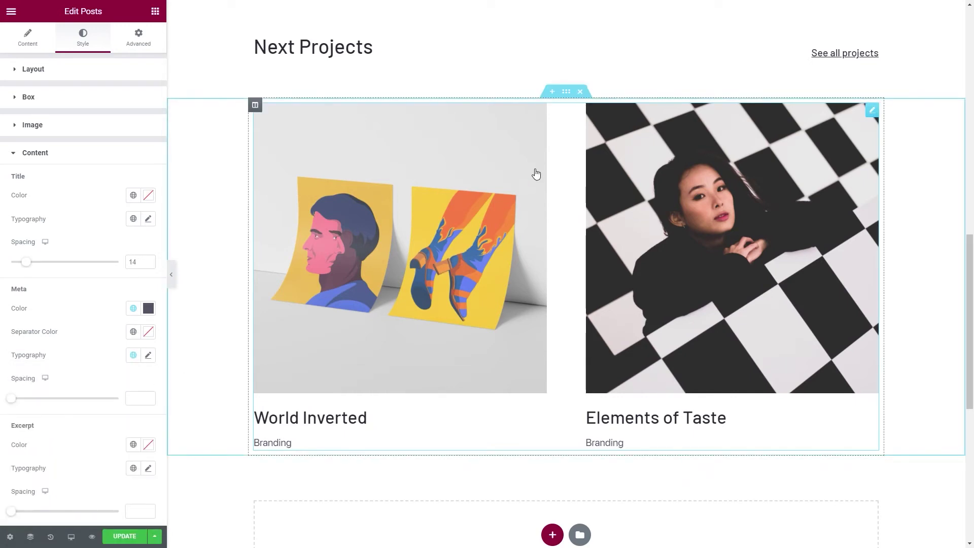
Give the posts grid section 80 px of bottom padding.
left_click(566, 93)
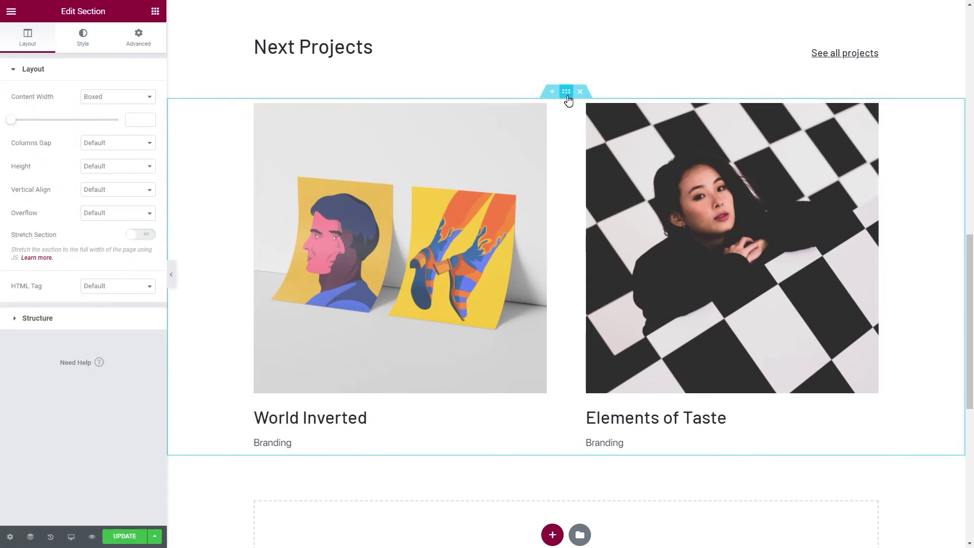
left_click(149, 49)
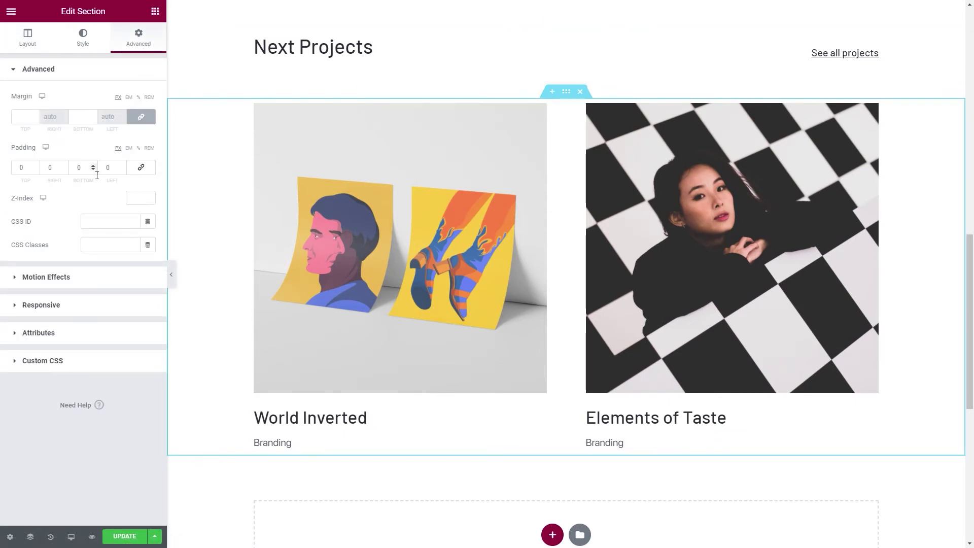
double_click(80, 168)
type("88")
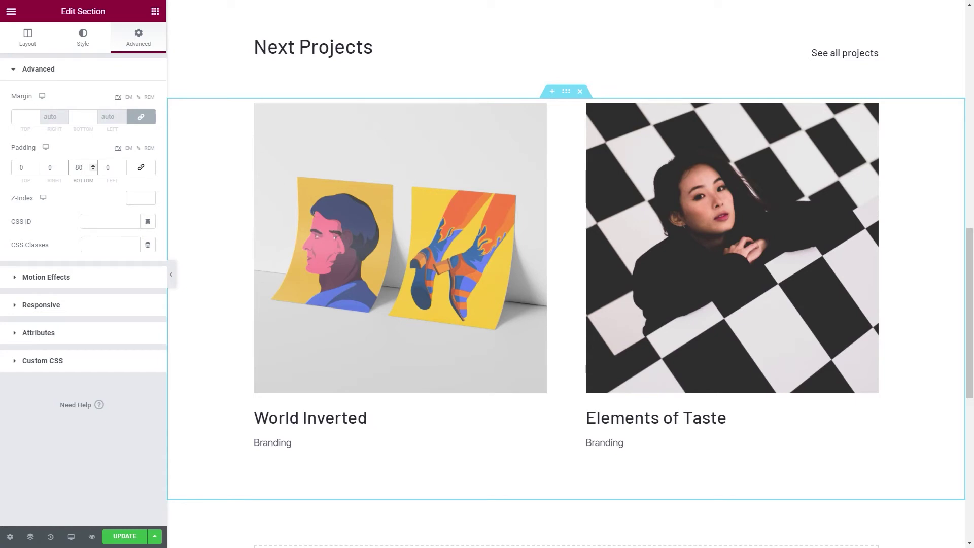
key("BackSpace")
type("0")
Paste a copy of the divider below the project cards and set its section width to 1300.
scroll(469, 198, "up", 2)
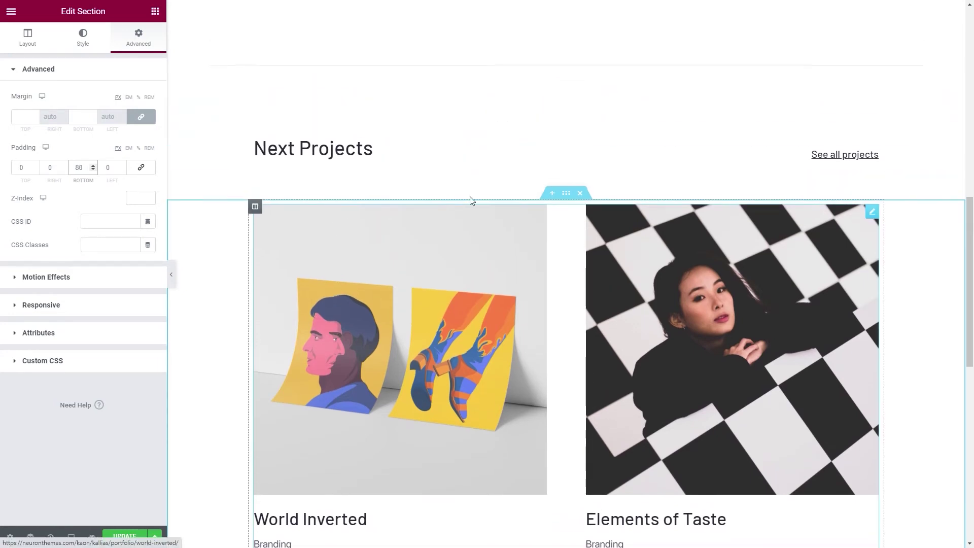
right_click(591, 66)
left_click(616, 109)
scroll(569, 187, "down", 6)
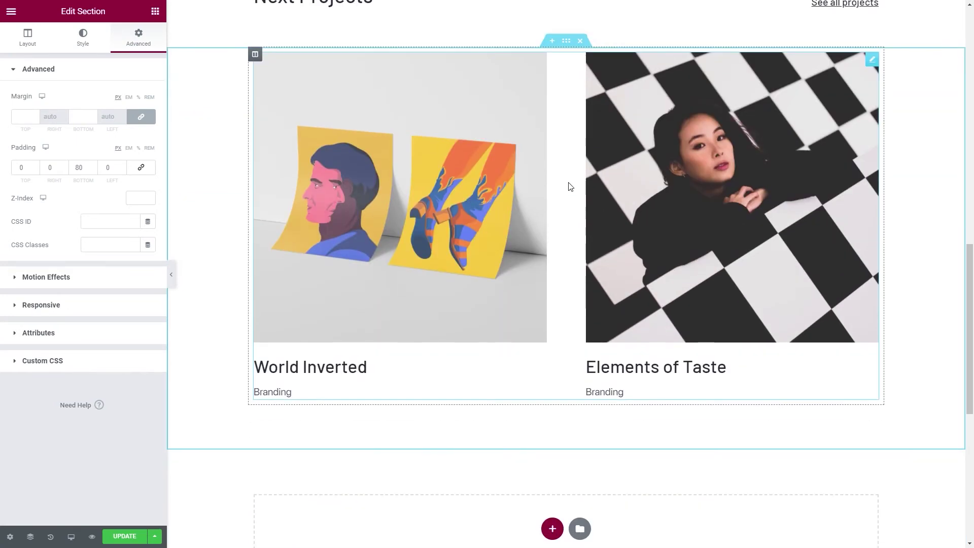
right_click(551, 374)
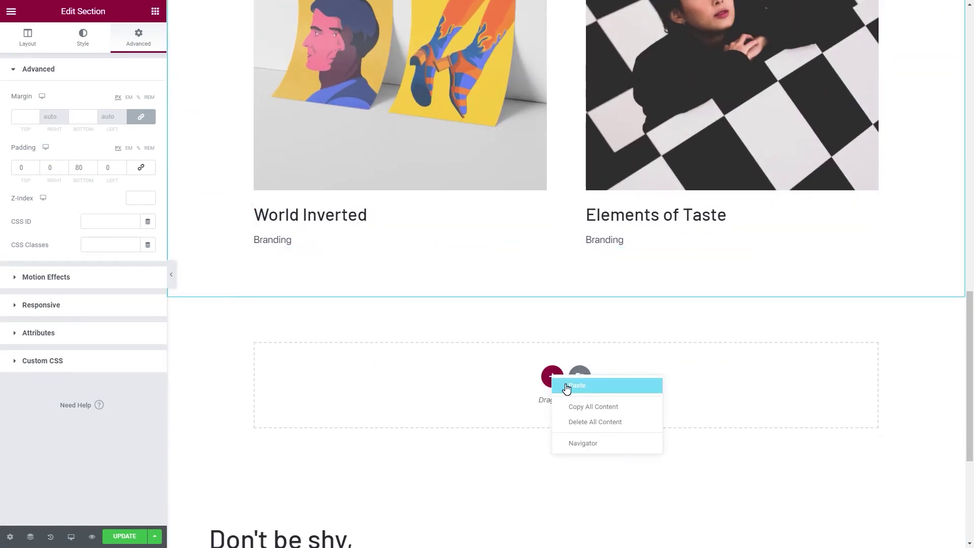
left_click(566, 386)
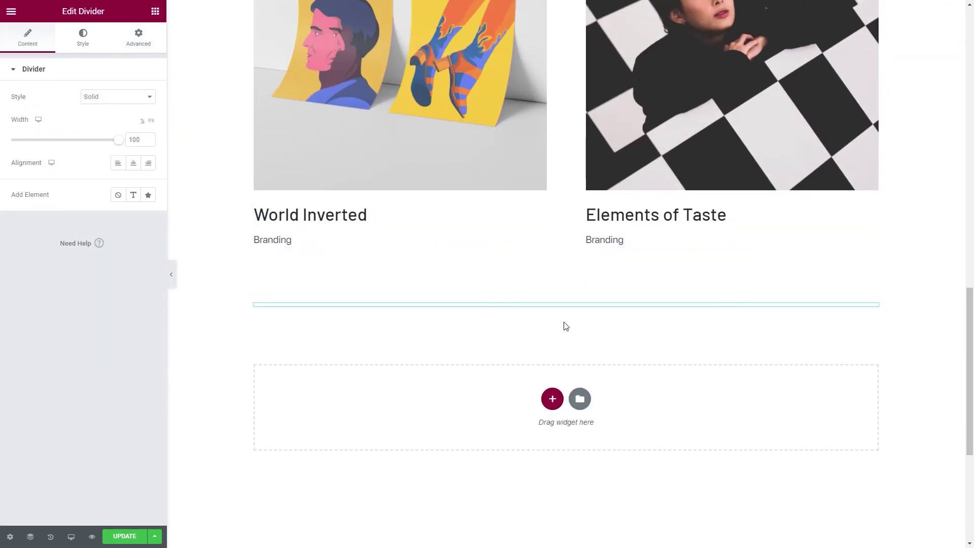
left_click(566, 294)
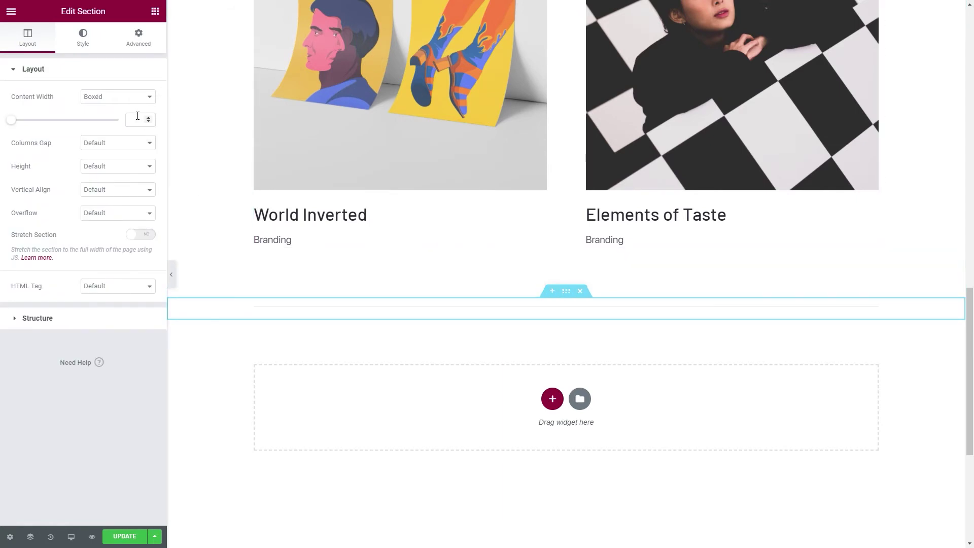
left_click(138, 116)
type("1300")
left_click(172, 276)
Reopen the editor panel and open the template's preview settings from the footer bar.
scroll(154, 271, "up", 20)
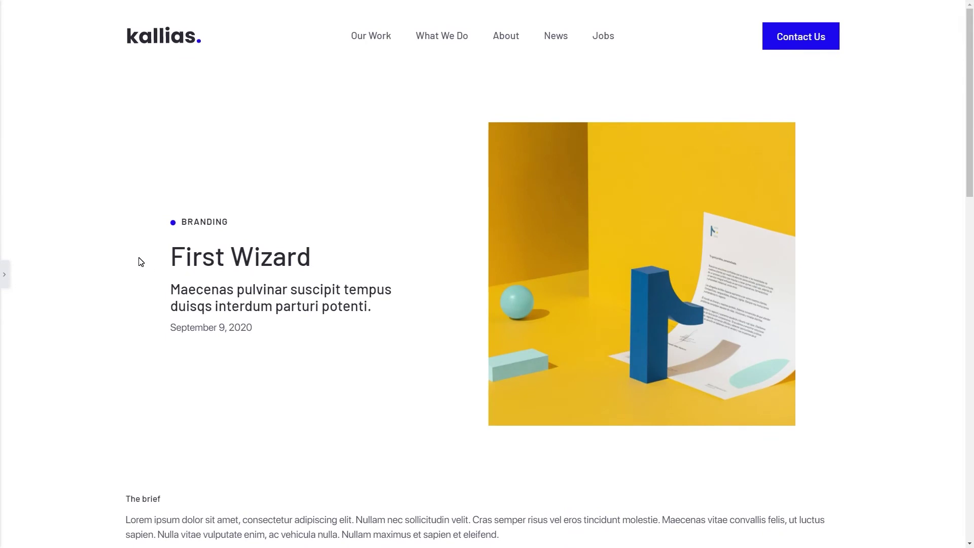
left_click(4, 277)
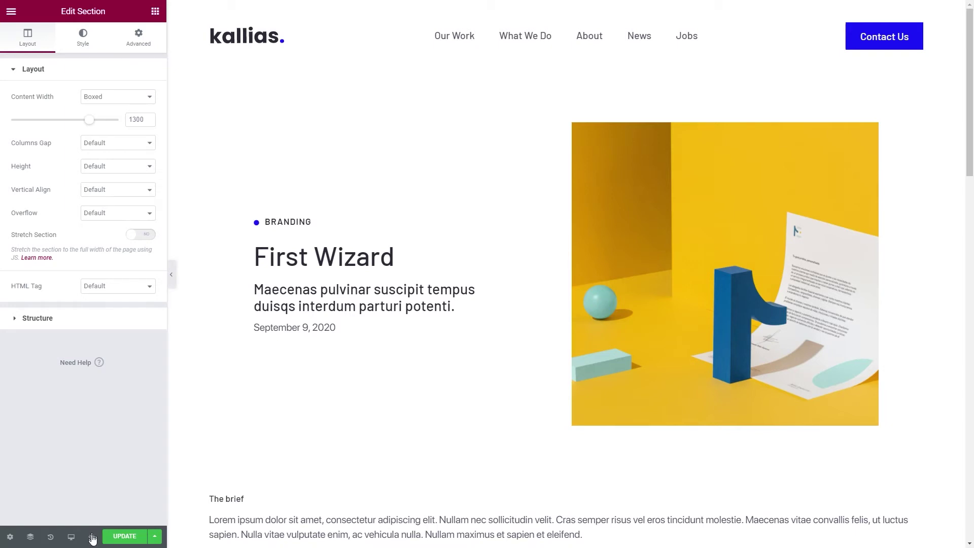
mouse_move(92, 539)
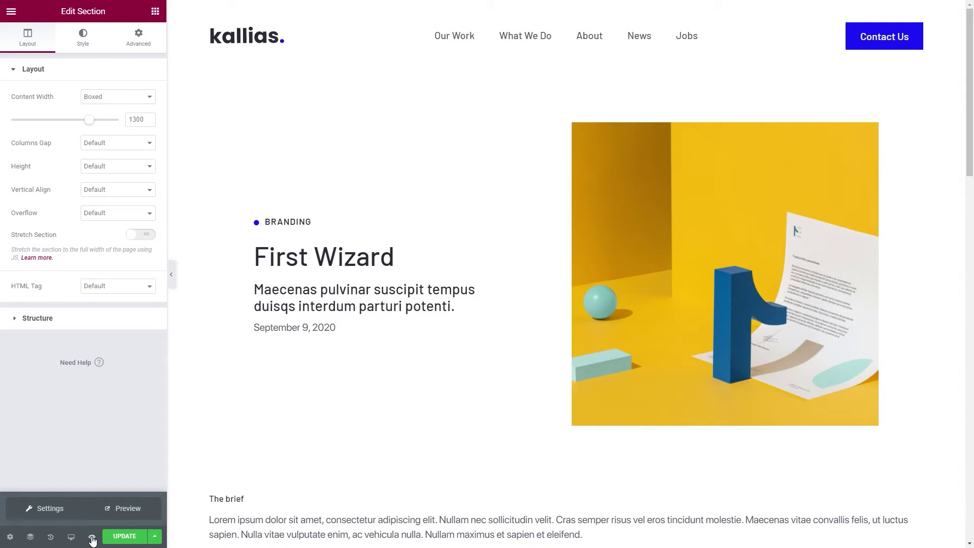
left_click(50, 511)
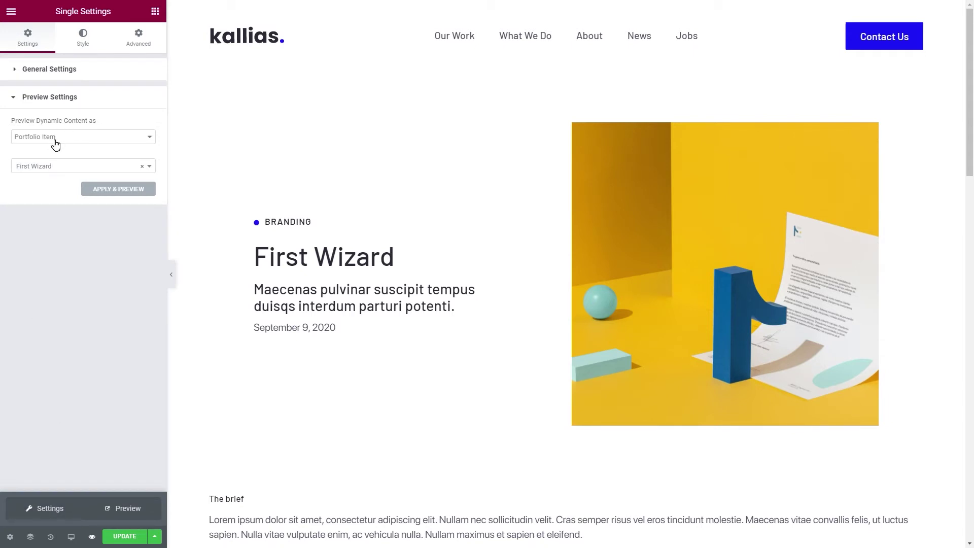
Apply Deep Yellow as the preview item and review the page at full width.
left_click(51, 167)
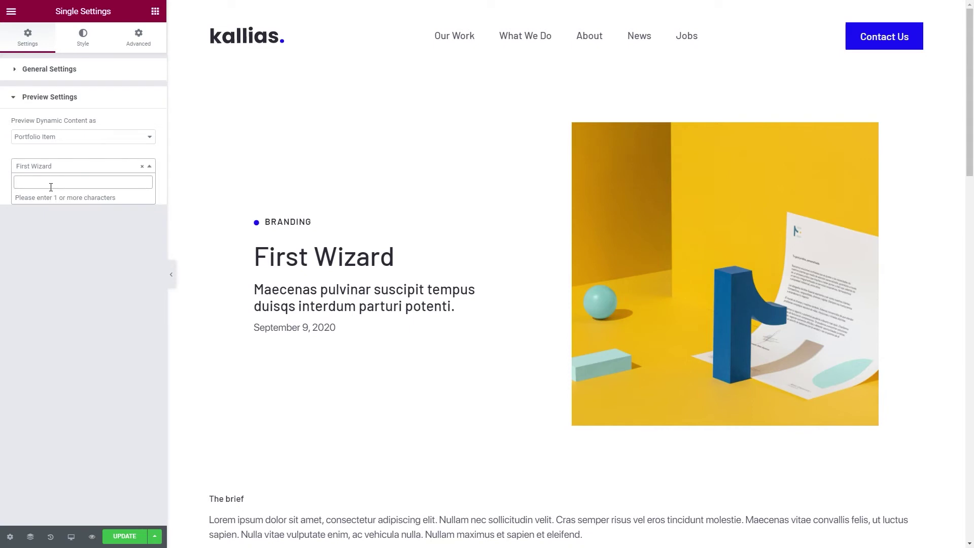
type("Deep")
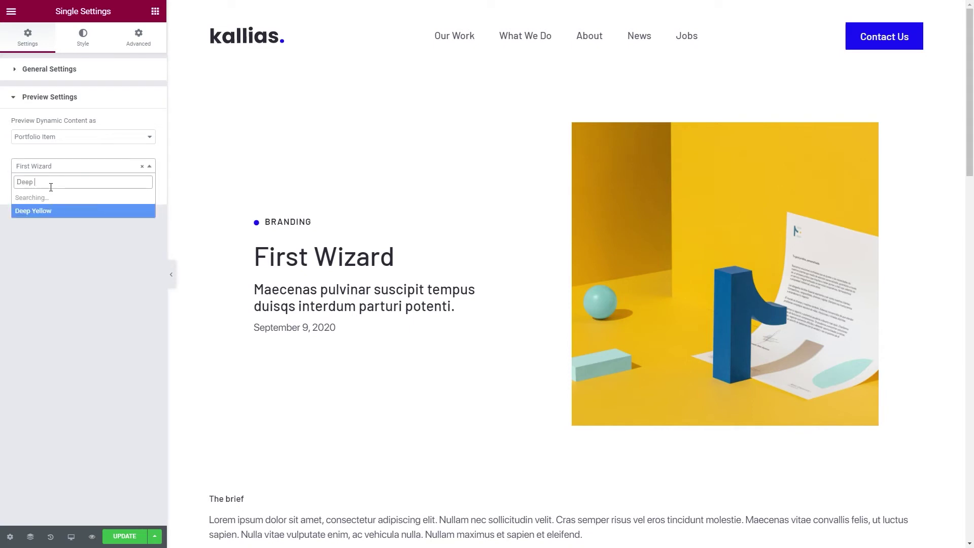
left_click(48, 203)
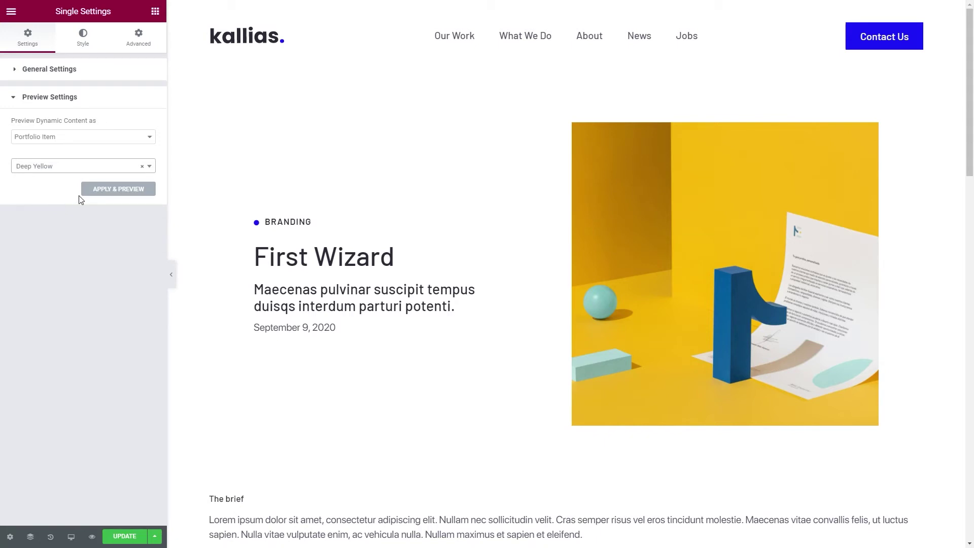
left_click(112, 192)
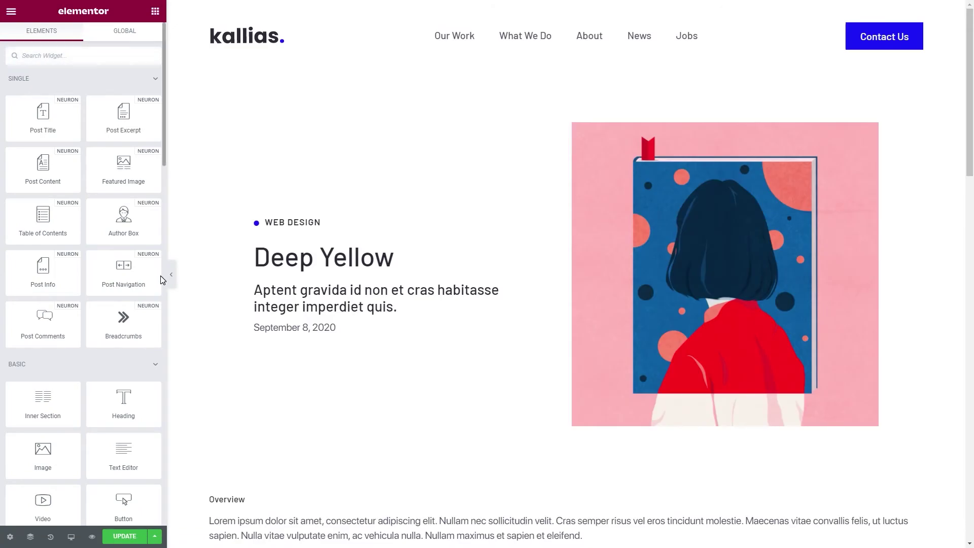
left_click(172, 274)
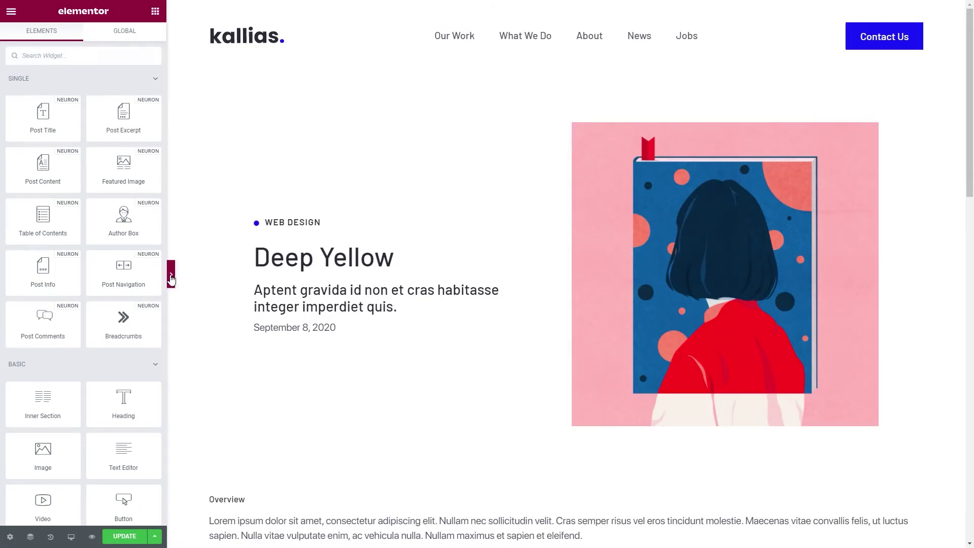
scroll(55, 277, "down", 10)
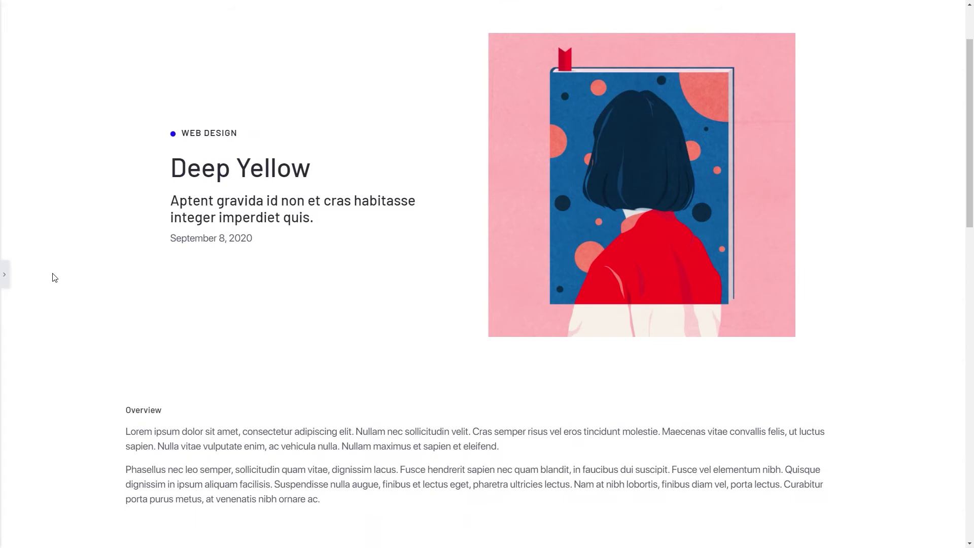
scroll(55, 277, "down", 10)
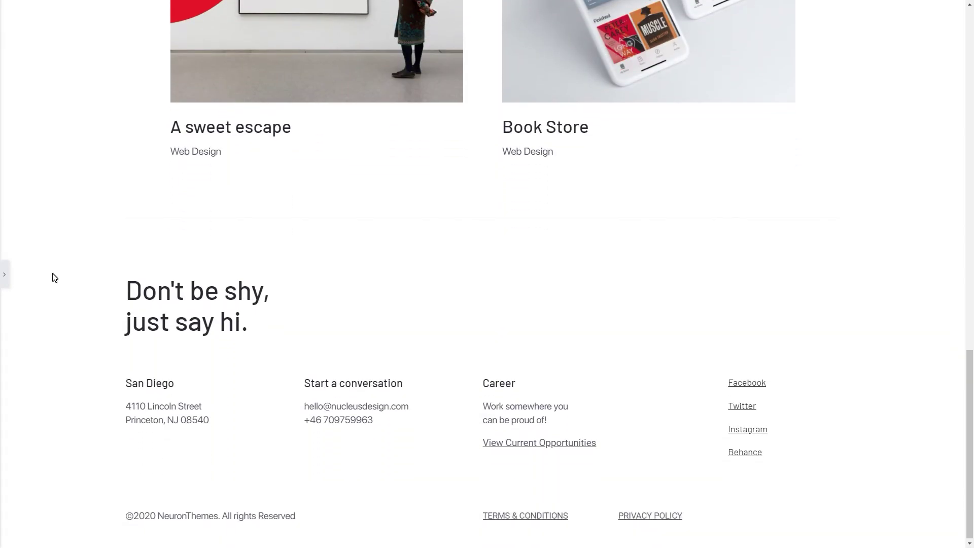
scroll(55, 278, "up", 7)
scroll(55, 277, "up", 10)
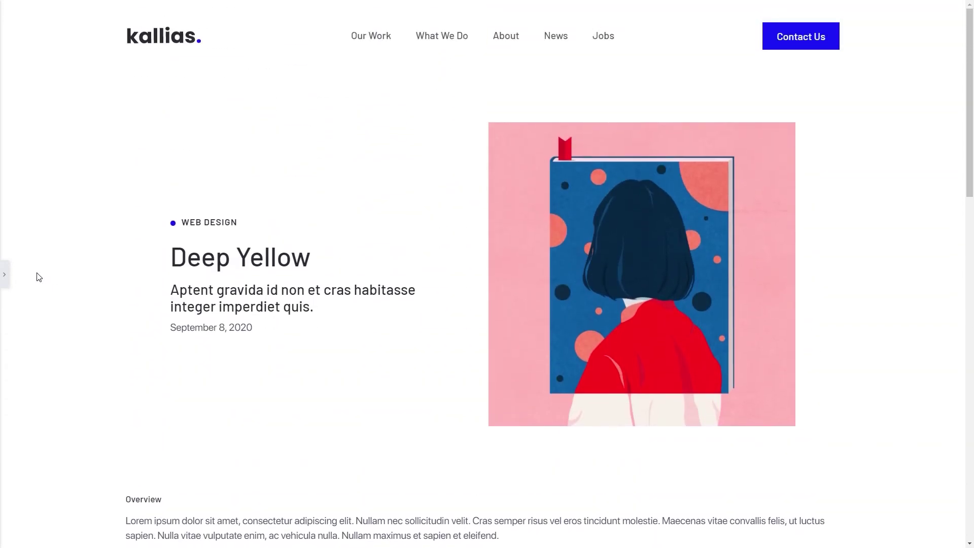
left_click(4, 274)
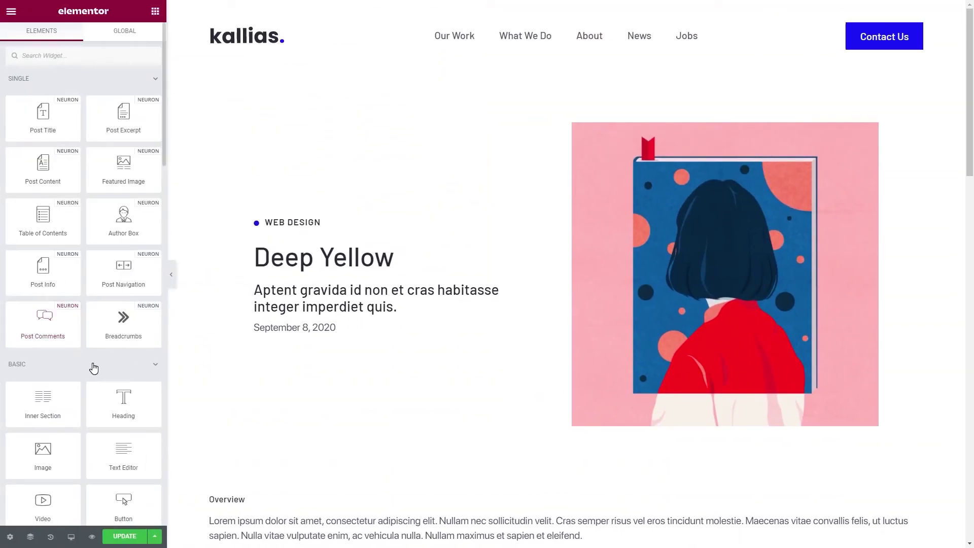
Give the template an Include > Portfolio > All display condition and save it.
left_click(125, 536)
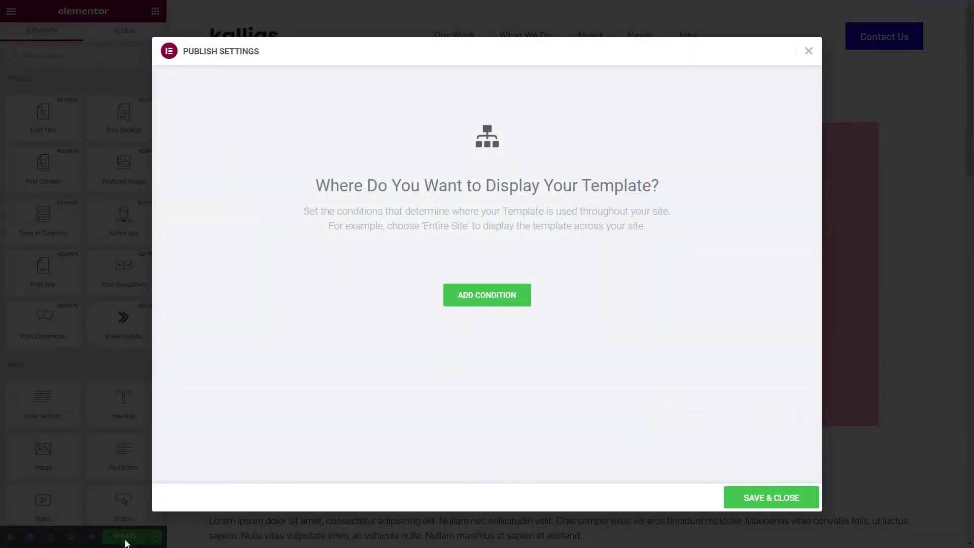
left_click(497, 305)
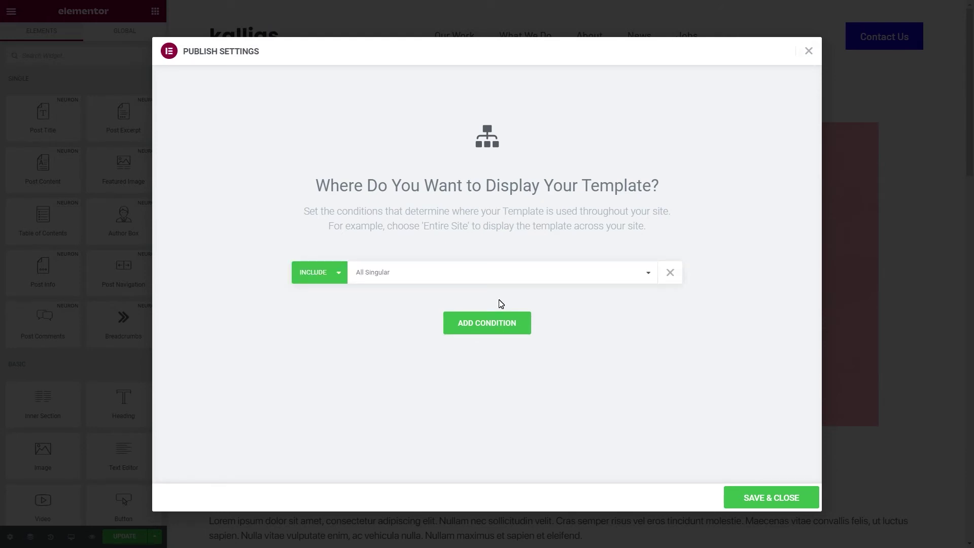
left_click(480, 271)
left_click(480, 274)
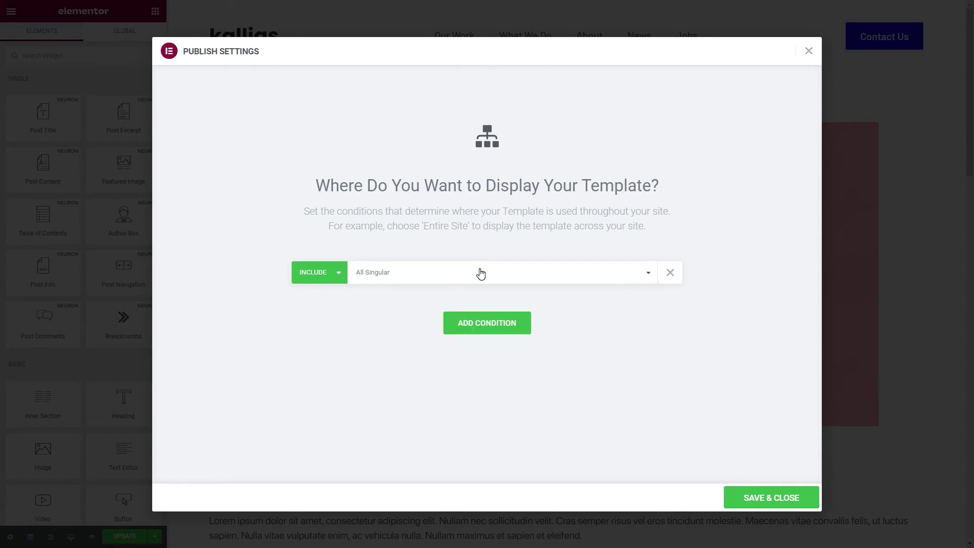
left_click(340, 277)
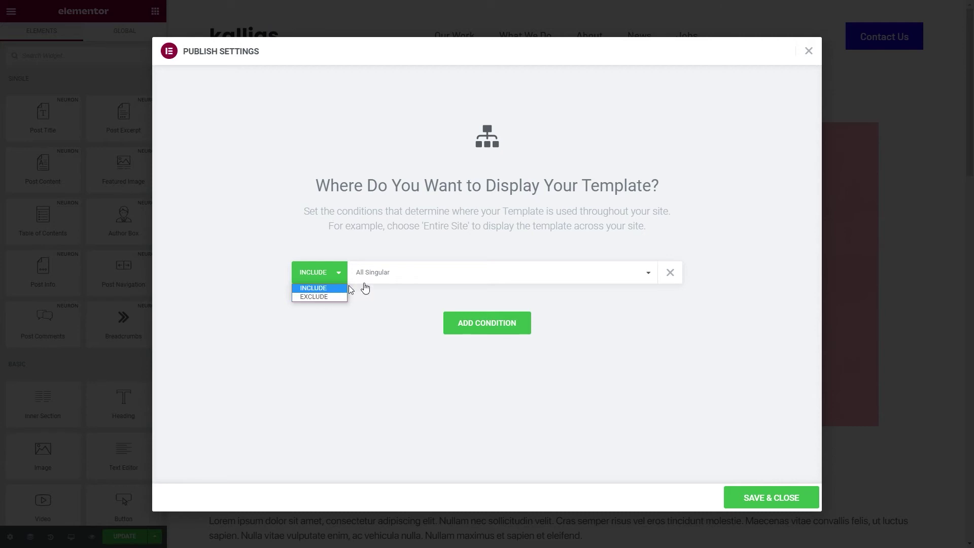
left_click(448, 278)
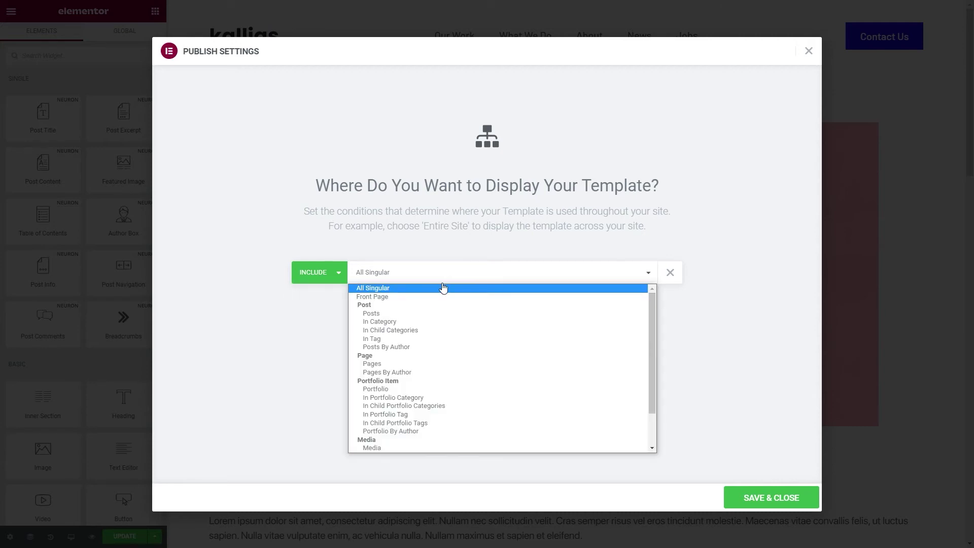
left_click(382, 389)
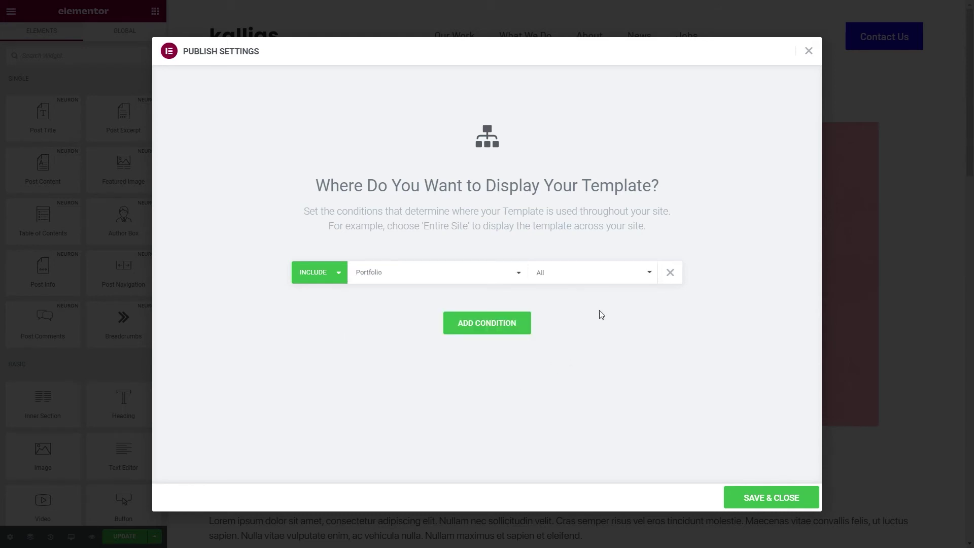
left_click(615, 280)
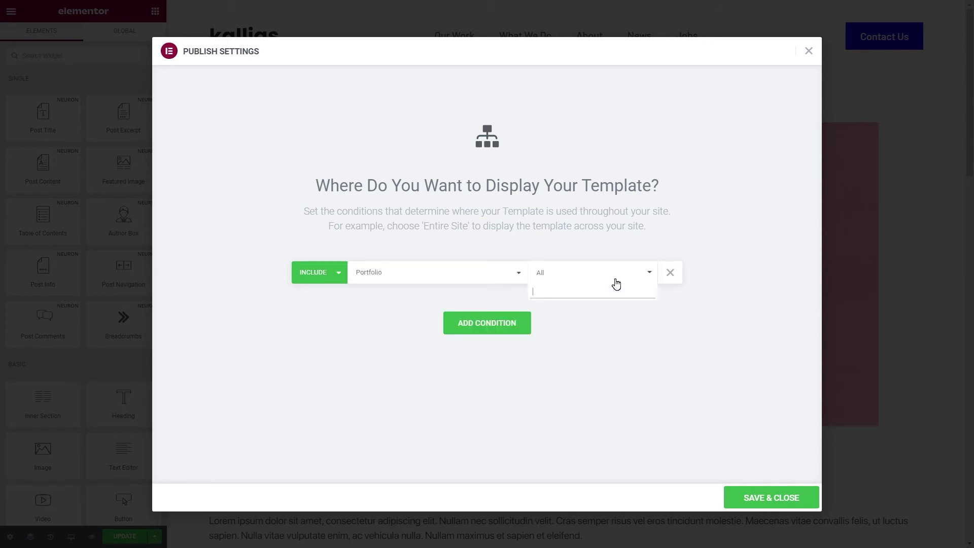
type("dee")
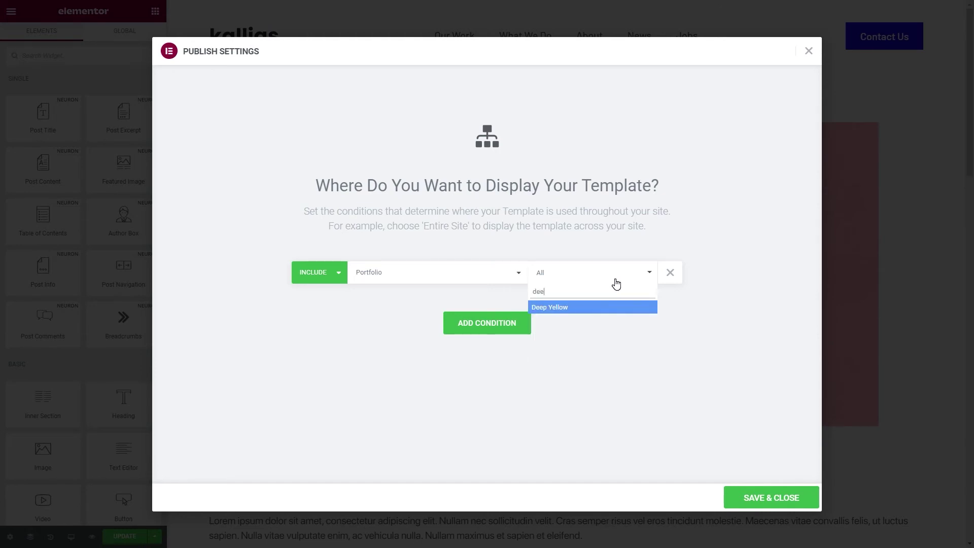
key("BackSpace")
key("BackSpace")
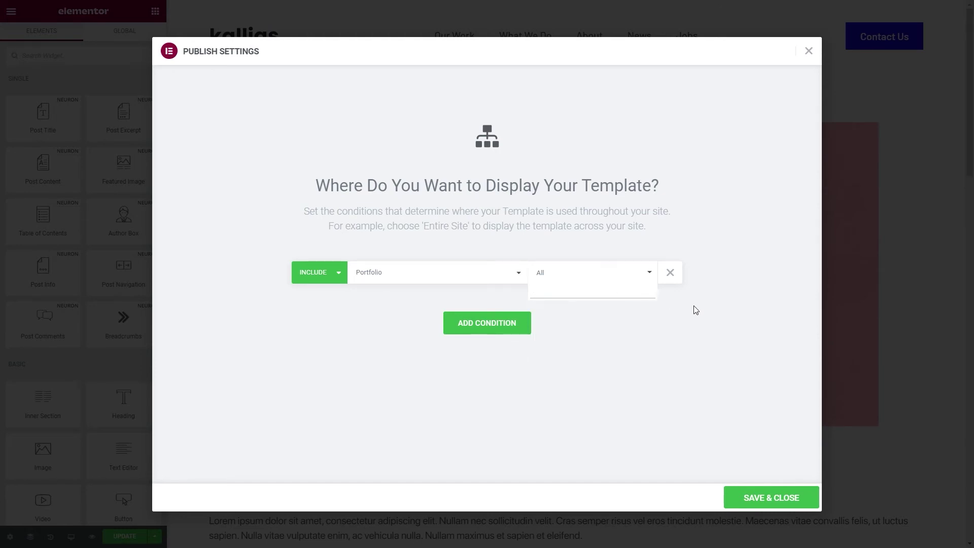
left_click(695, 309)
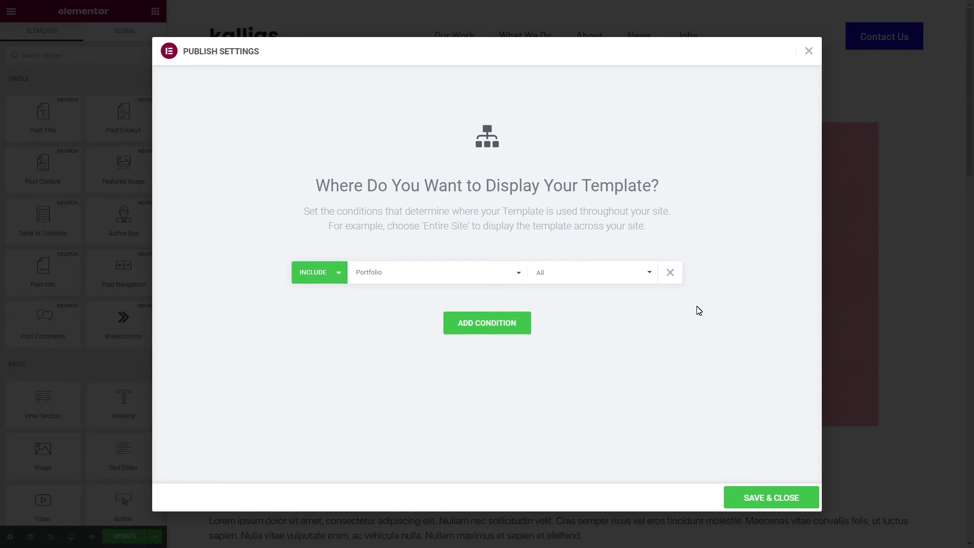
left_click(758, 498)
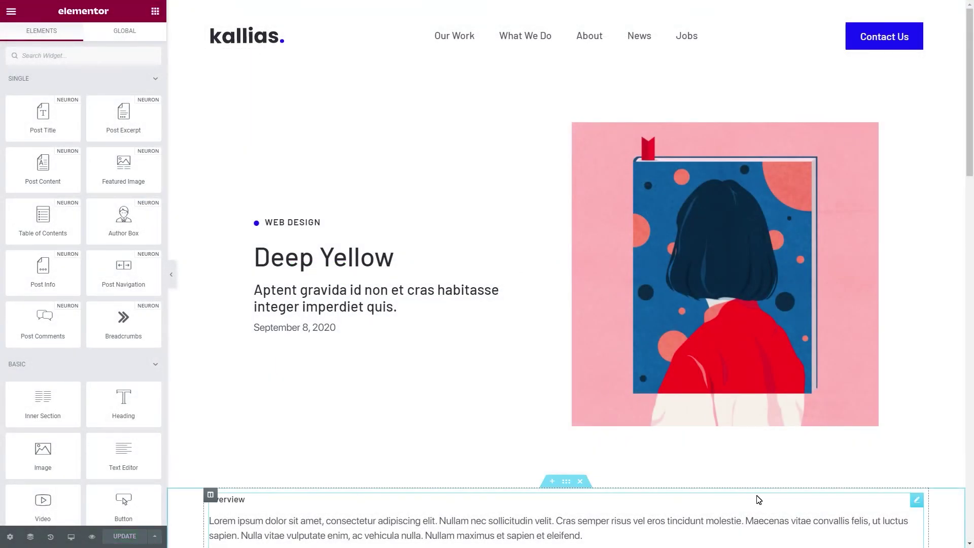
Go to the WordPress dashboard and list all Portfolio items.
key("ctrl+e")
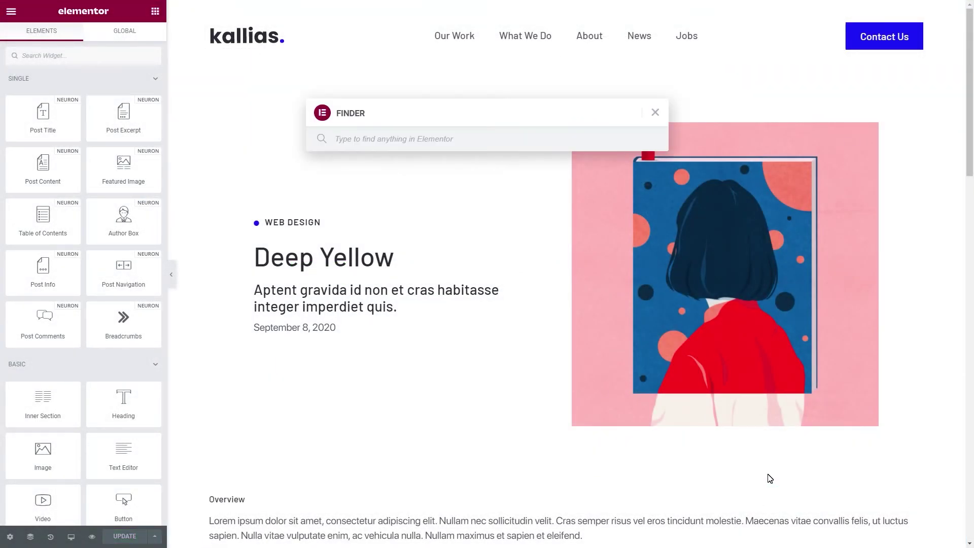
type("dashb")
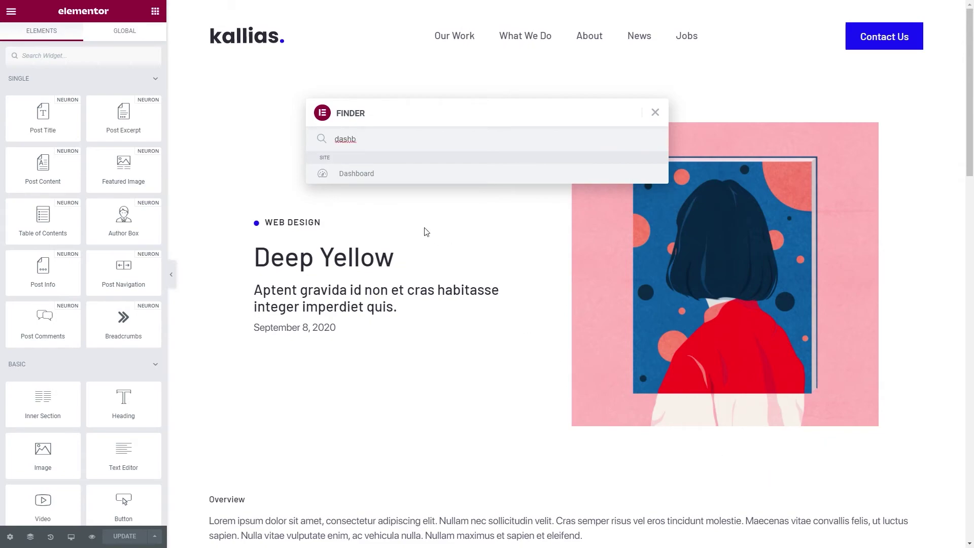
left_click(367, 181)
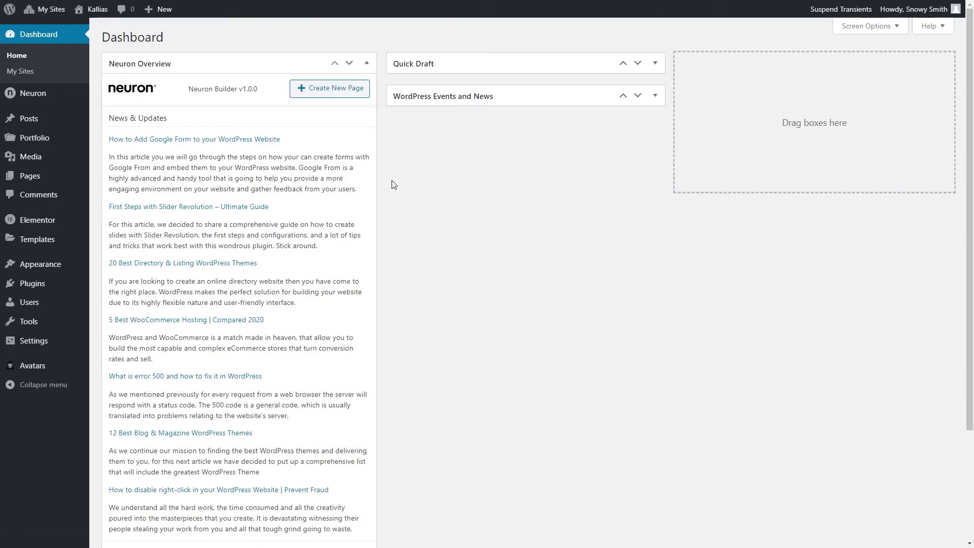
mouse_move(47, 146)
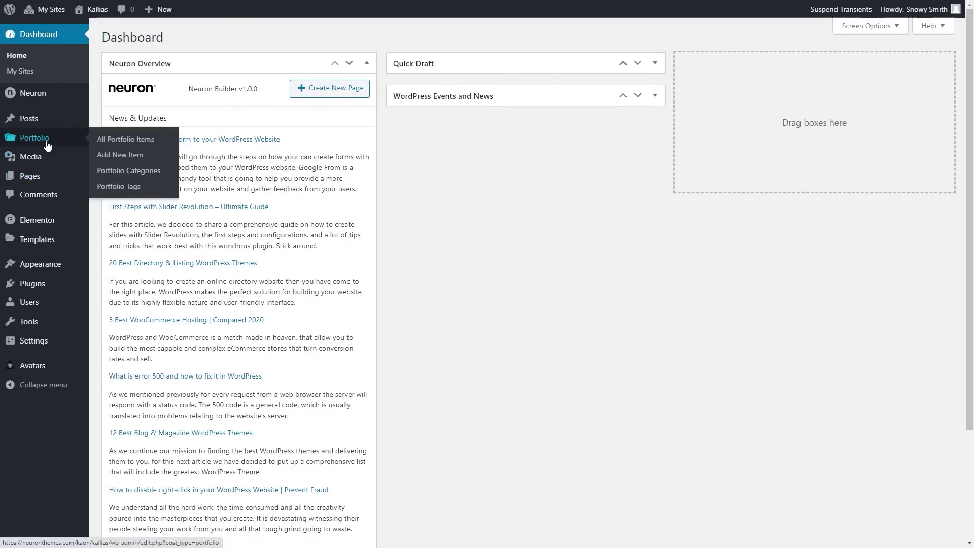
left_click(108, 139)
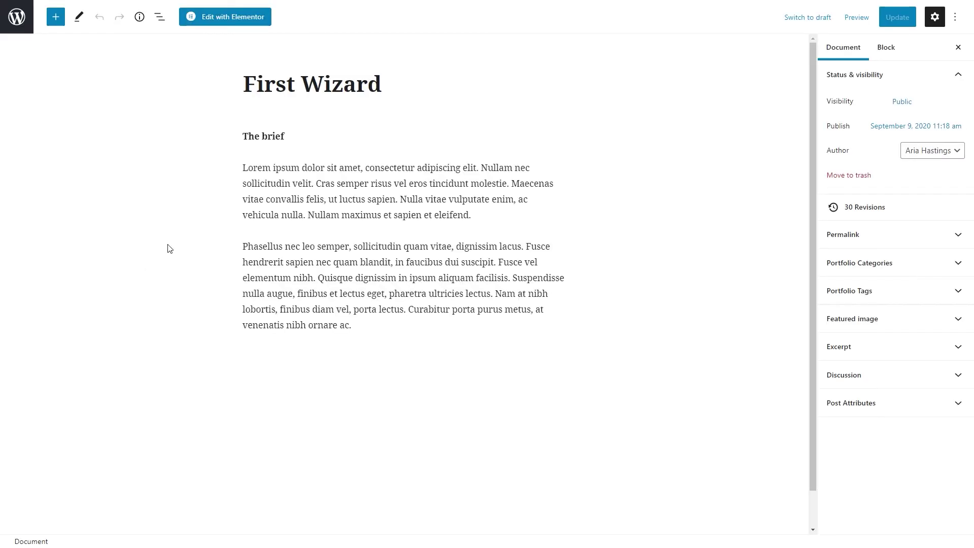
Open the First Wizard portfolio item in Elementor.
left_click(878, 272)
left_click(878, 274)
left_click(880, 318)
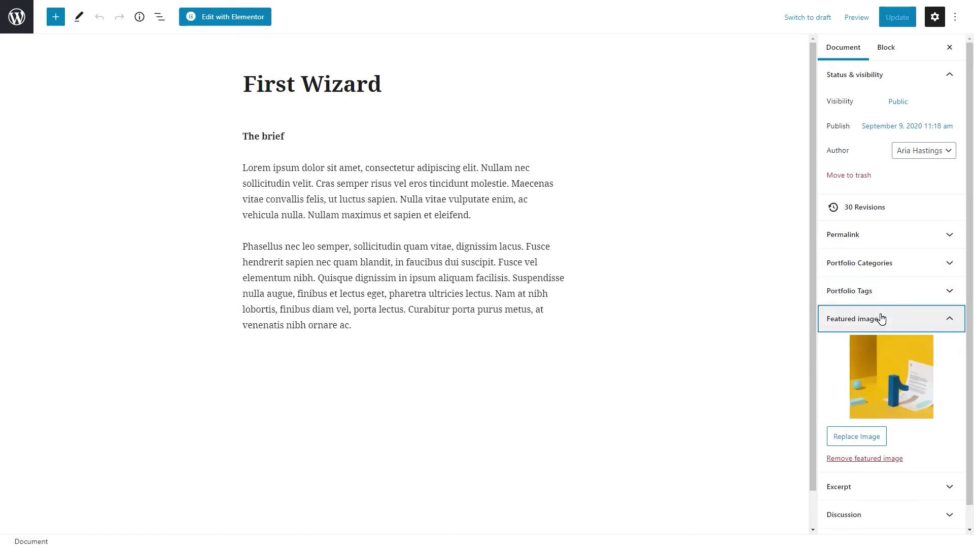
left_click(879, 318)
left_click(881, 355)
left_click(880, 354)
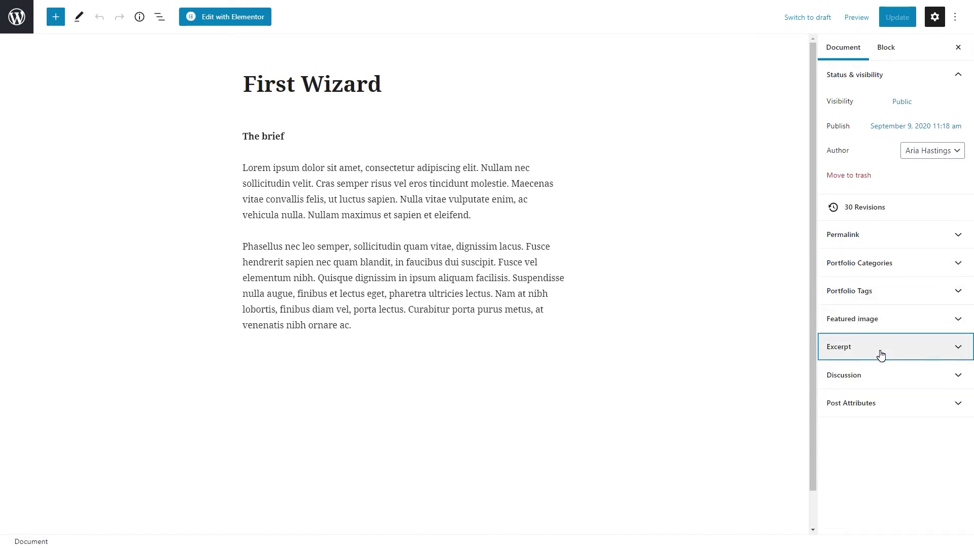
left_click(227, 23)
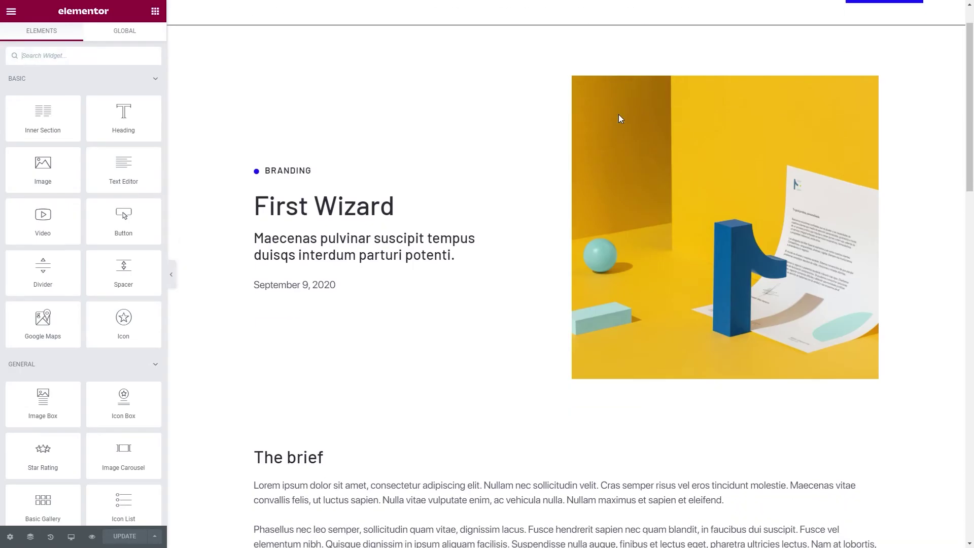
Add a new section above The brief and drop a Gallery widget into it.
scroll(553, 348, "down", 2)
left_click(552, 329)
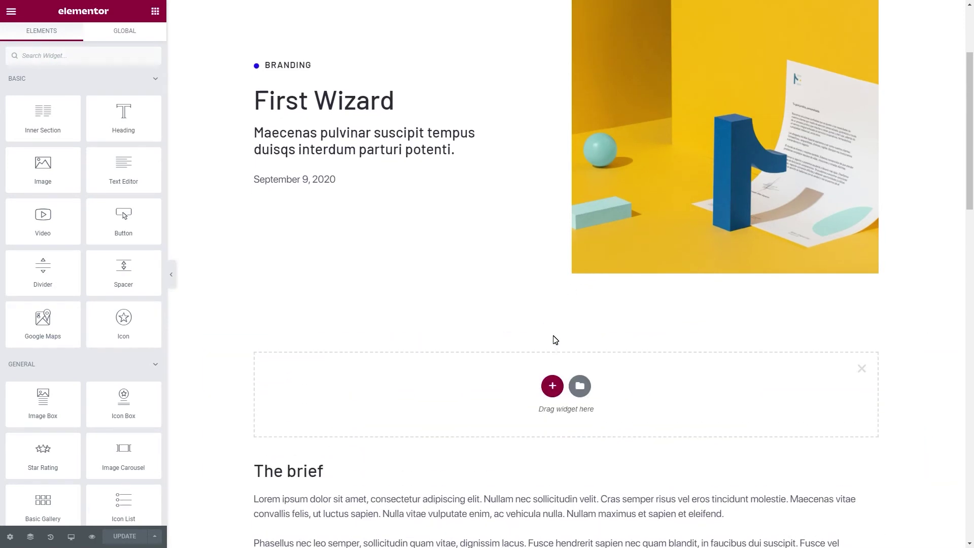
left_click(79, 55)
type("gall")
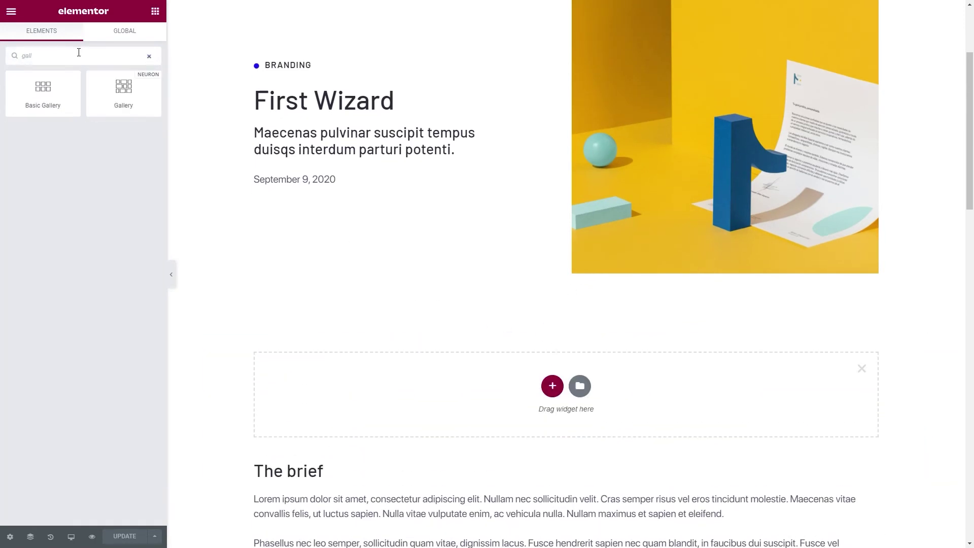
left_click_drag(123, 92, 374, 376)
Select five branding images in the Media Library and create a new gallery.
left_click(34, 151)
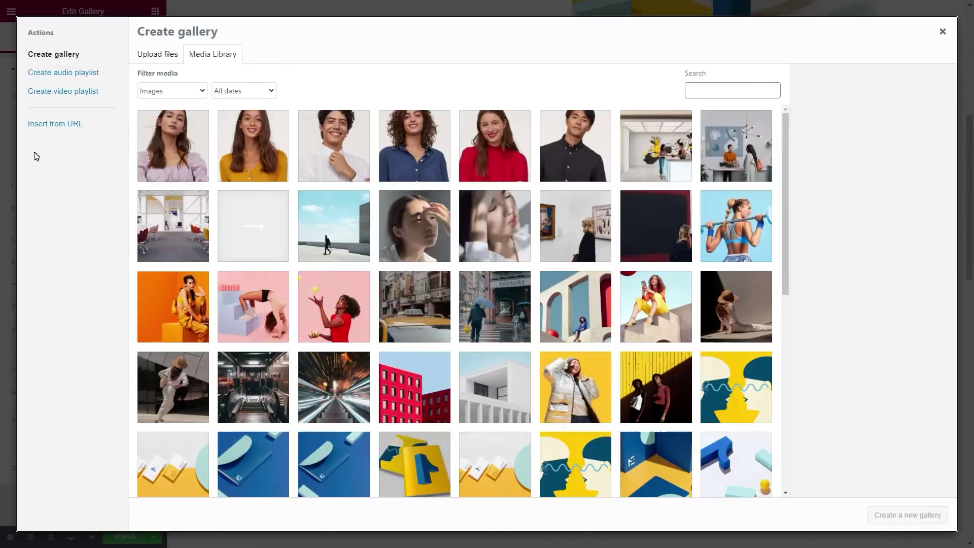
left_click(724, 469)
left_click(431, 465)
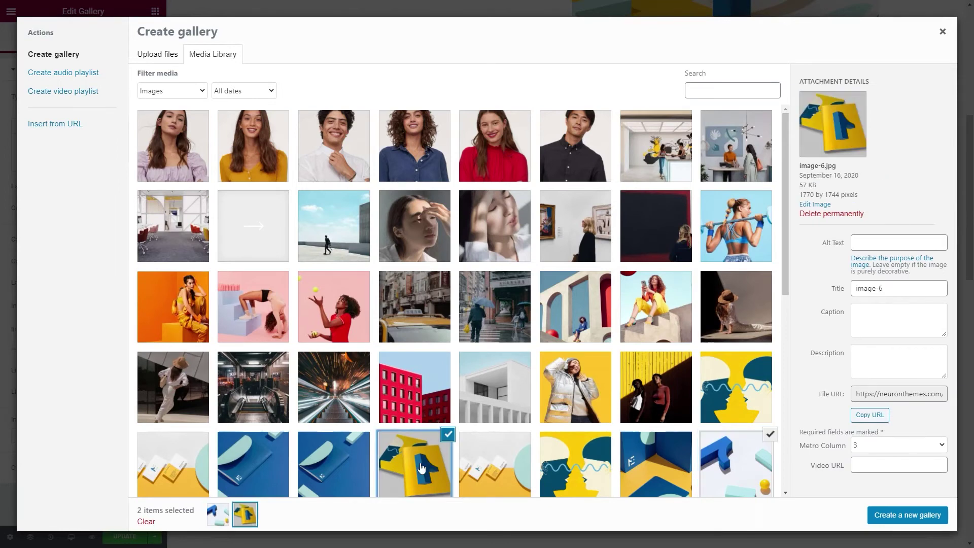
left_click(334, 466)
left_click(638, 462)
left_click(578, 467)
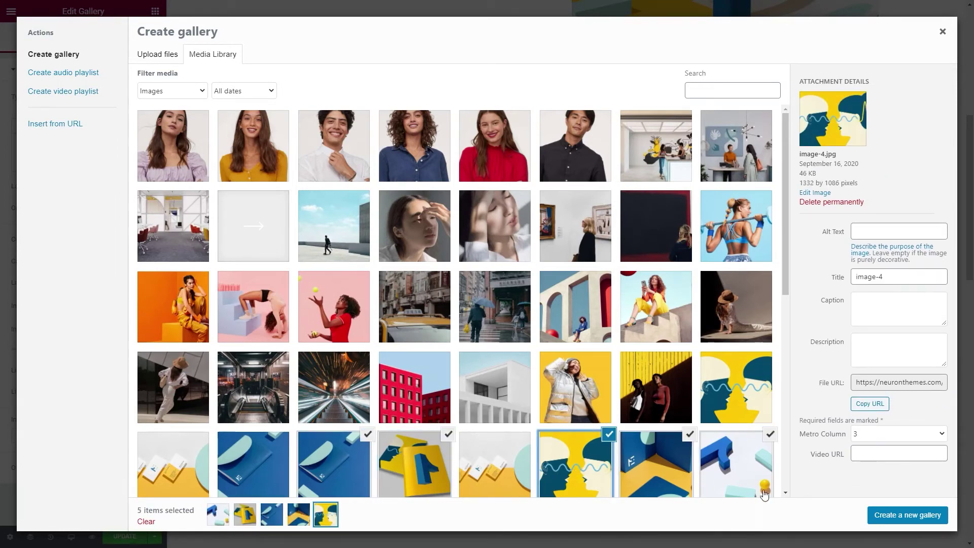
left_click(891, 515)
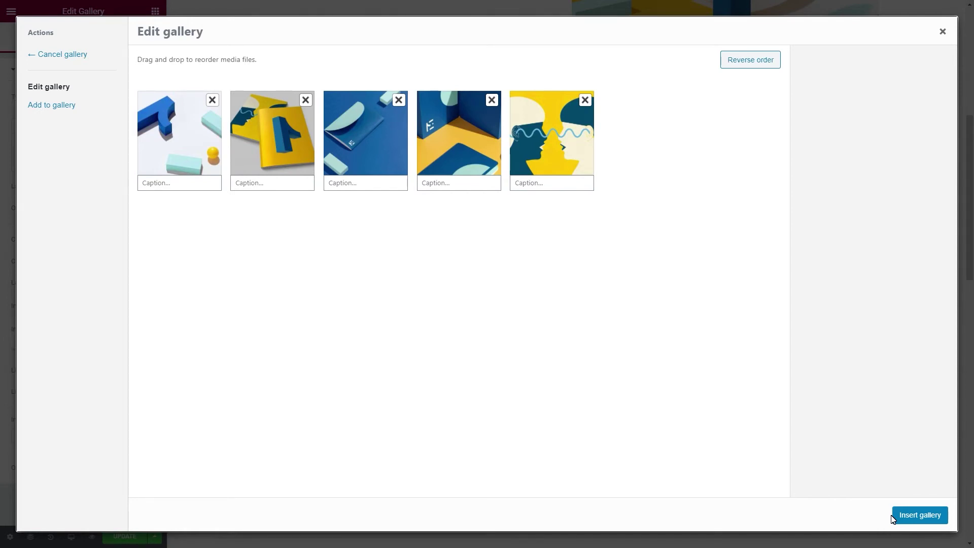
Set Metro Column to 12 for the first image and 6 for the second and third.
left_click(210, 135)
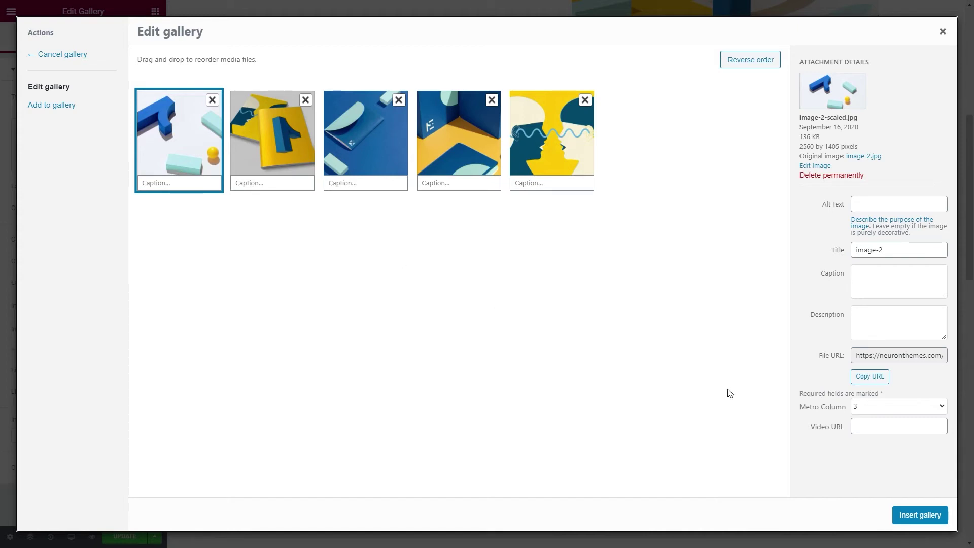
left_click(883, 412)
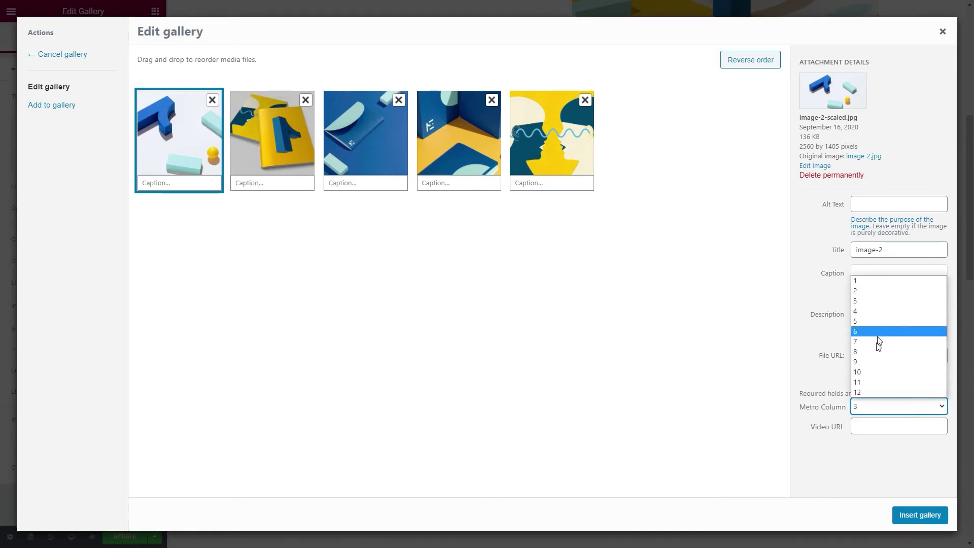
left_click(872, 392)
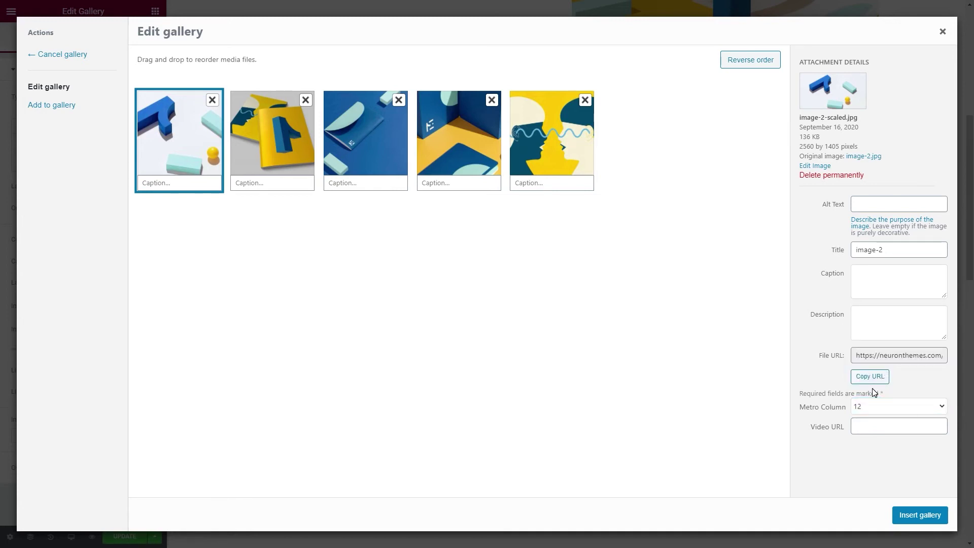
left_click(278, 138)
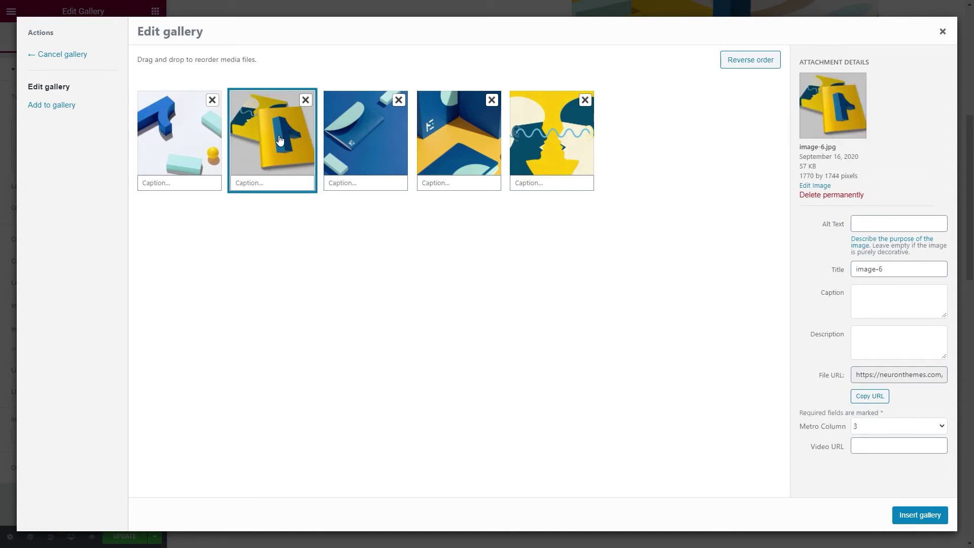
left_click(853, 427)
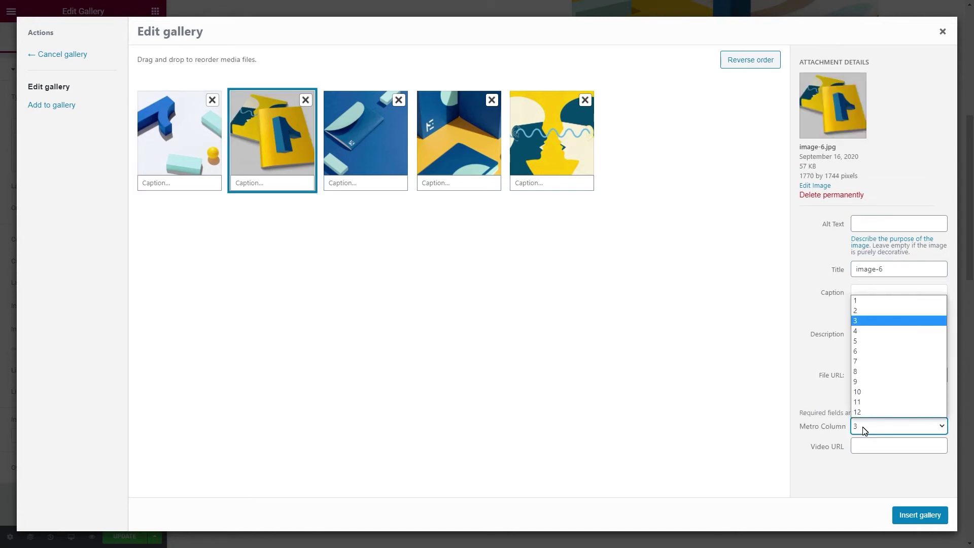
left_click(863, 358)
left_click(387, 157)
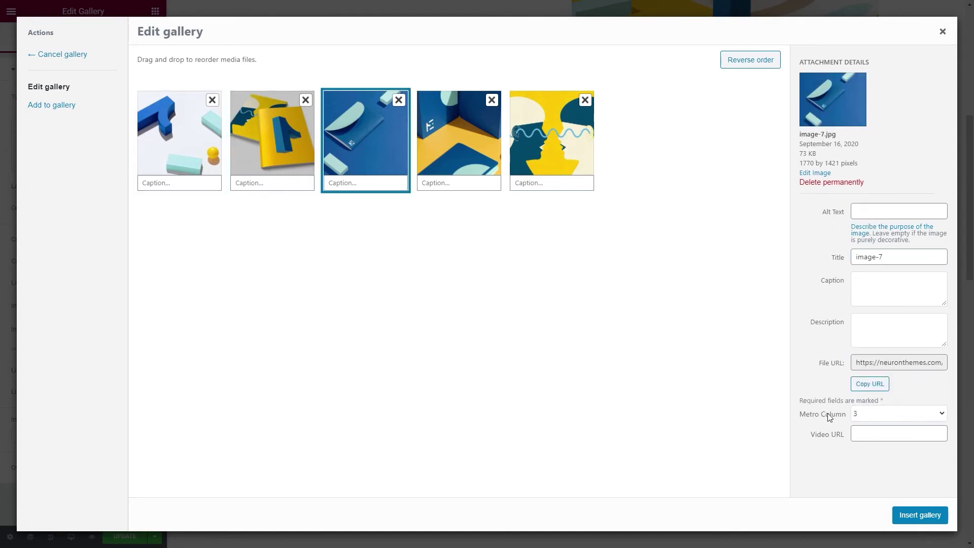
left_click(875, 413)
left_click(862, 338)
Set images four and five to Metro Column 6, swap images three and four, and insert.
left_click(489, 172)
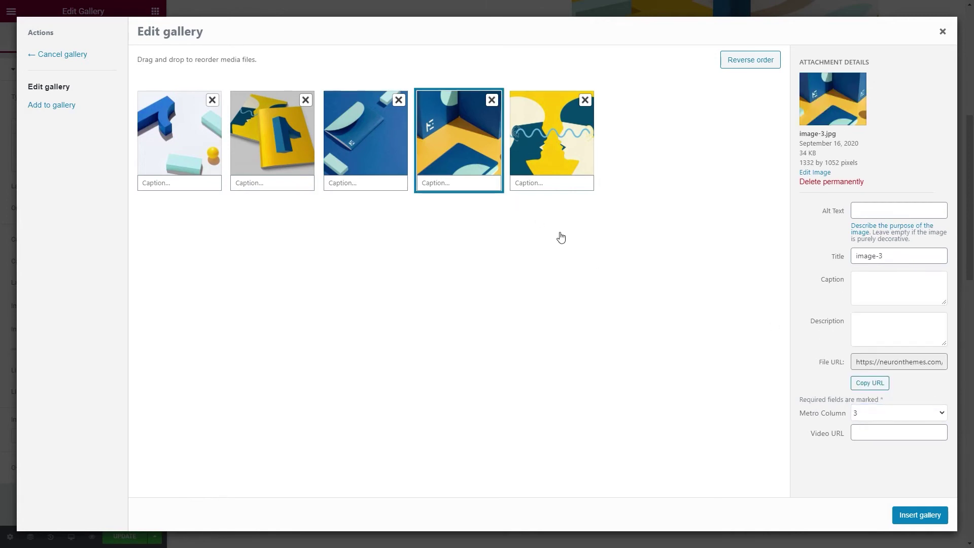
left_click(882, 414)
left_click(868, 338)
left_click(562, 152)
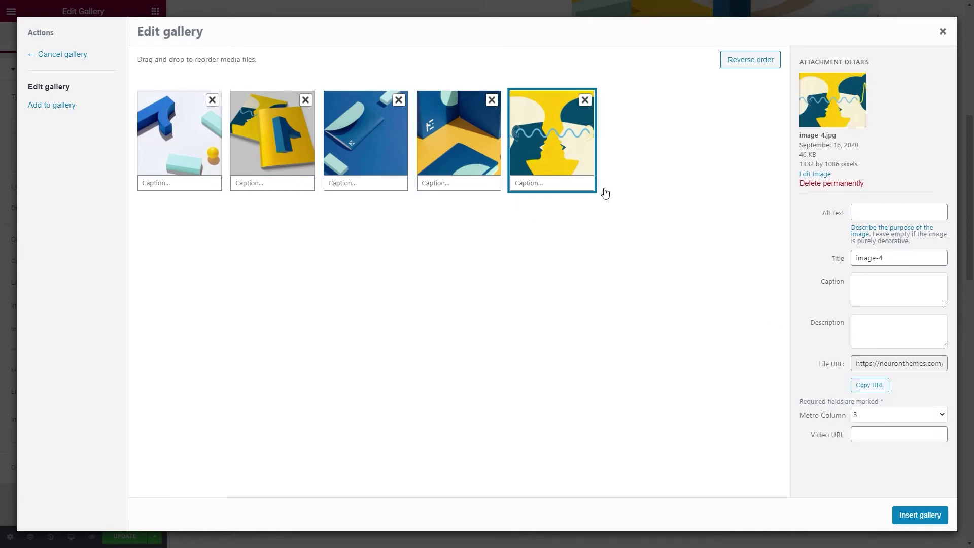
left_click(883, 415)
left_click(878, 340)
left_click_drag(467, 156, 381, 153)
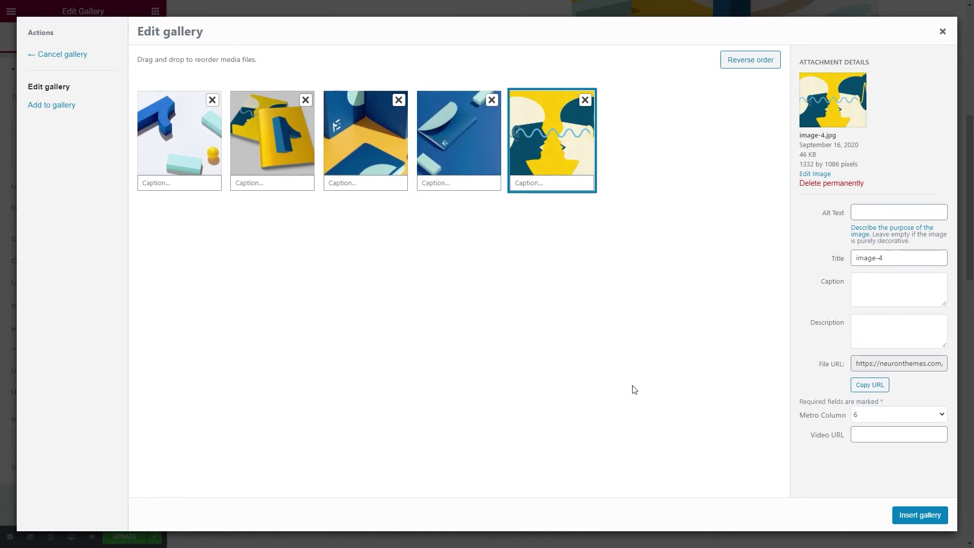
left_click(915, 517)
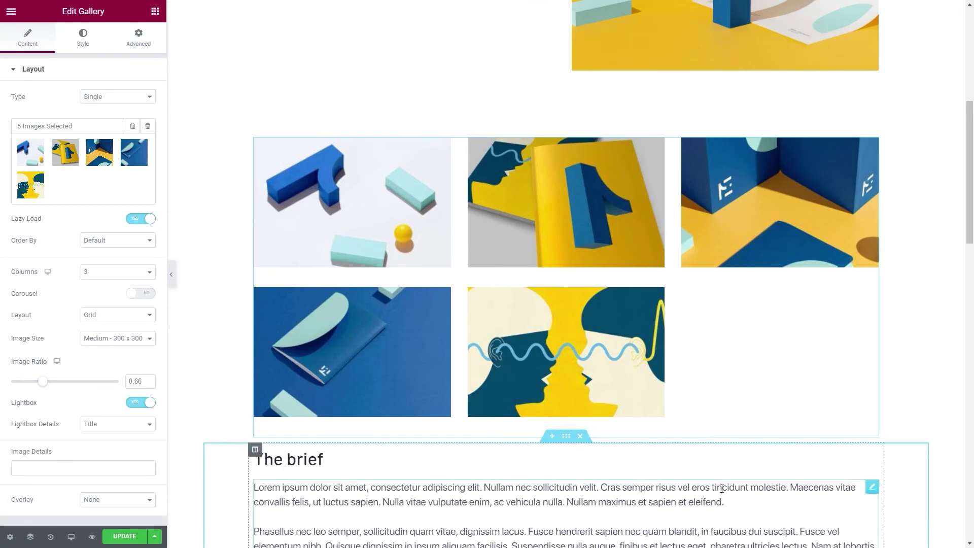
Switch the gallery to Metro layout with full-size images and 80 column and row gaps.
left_click(122, 315)
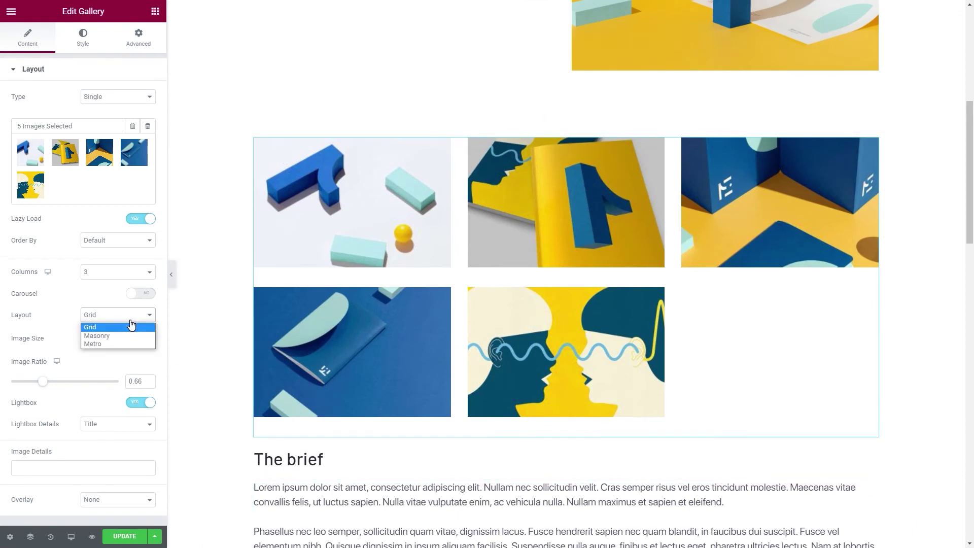
left_click(112, 344)
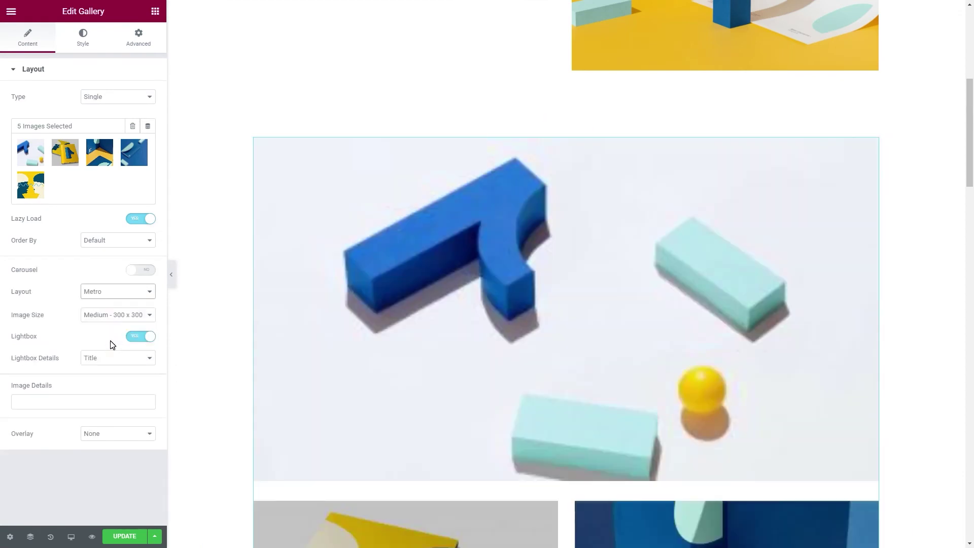
left_click(101, 316)
left_click(94, 377)
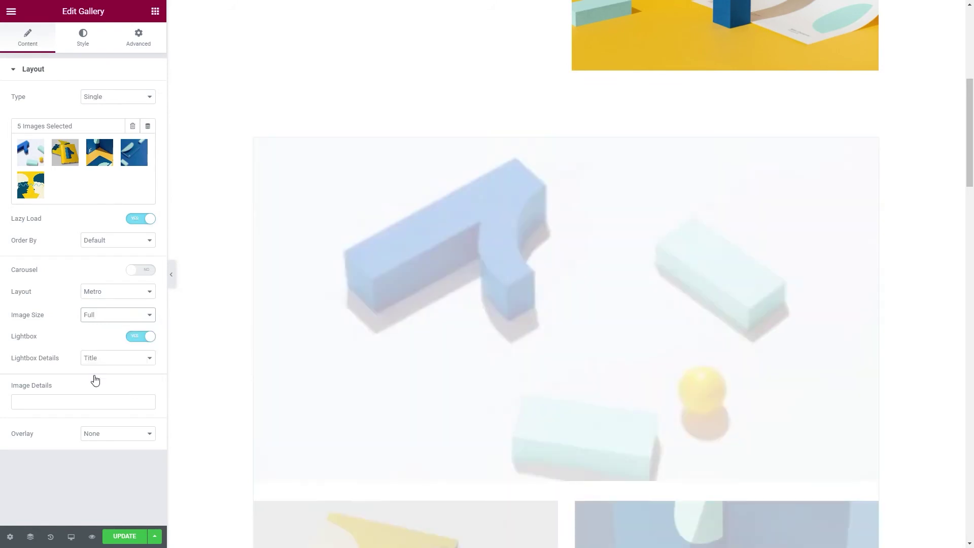
left_click(79, 45)
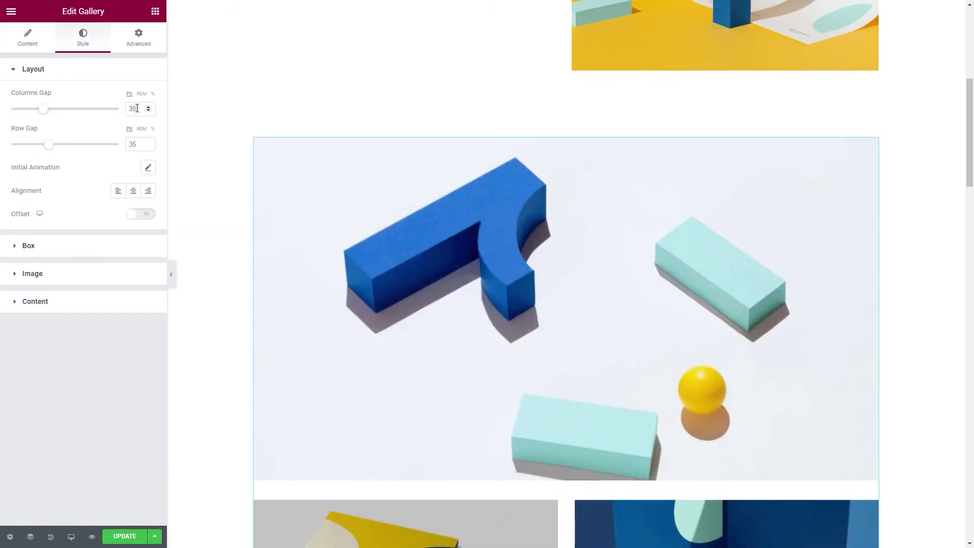
type("80")
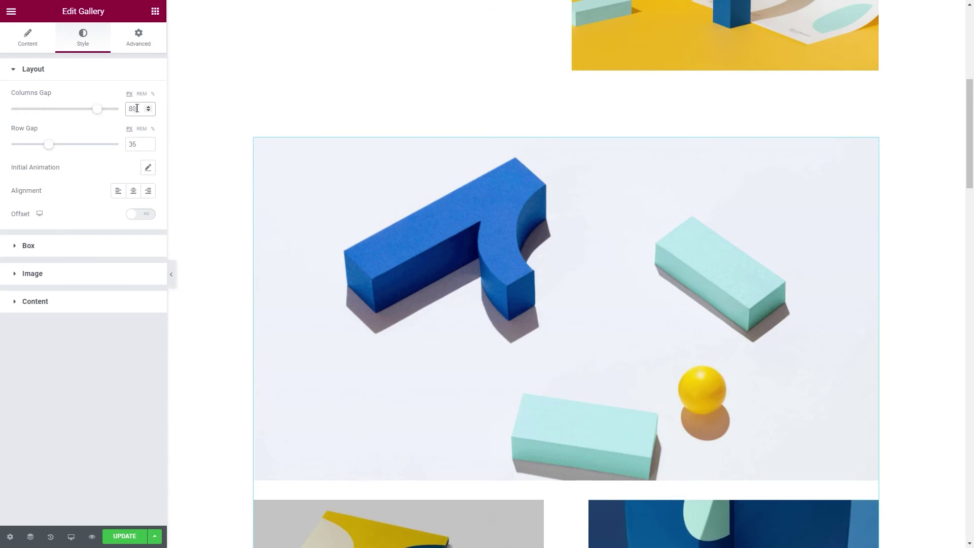
left_click(138, 144)
type("80")
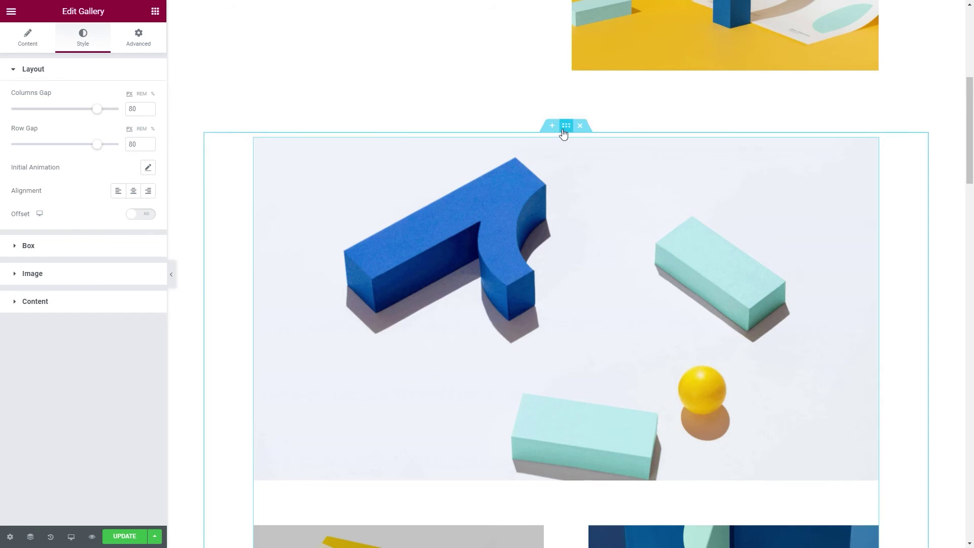
Set the gallery section's content width to Full Width.
left_click(564, 129)
left_click(123, 99)
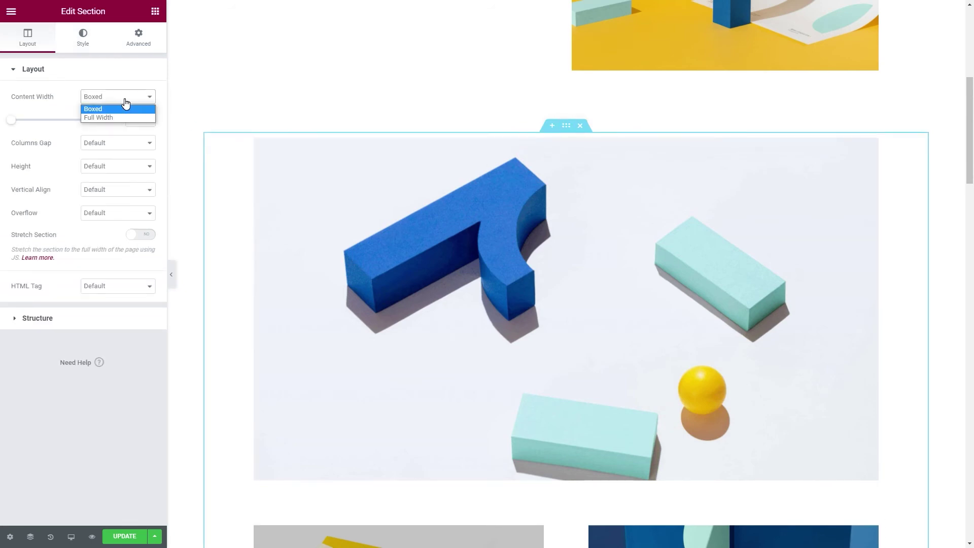
left_click(111, 114)
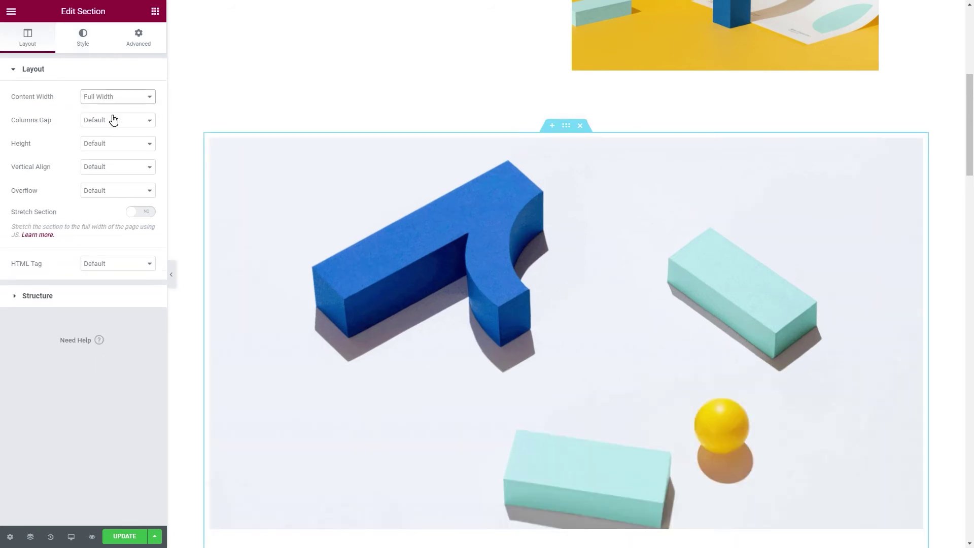
left_click(178, 132)
Preview the page without the panel, scrolling past the gallery to The brief.
left_click(170, 271)
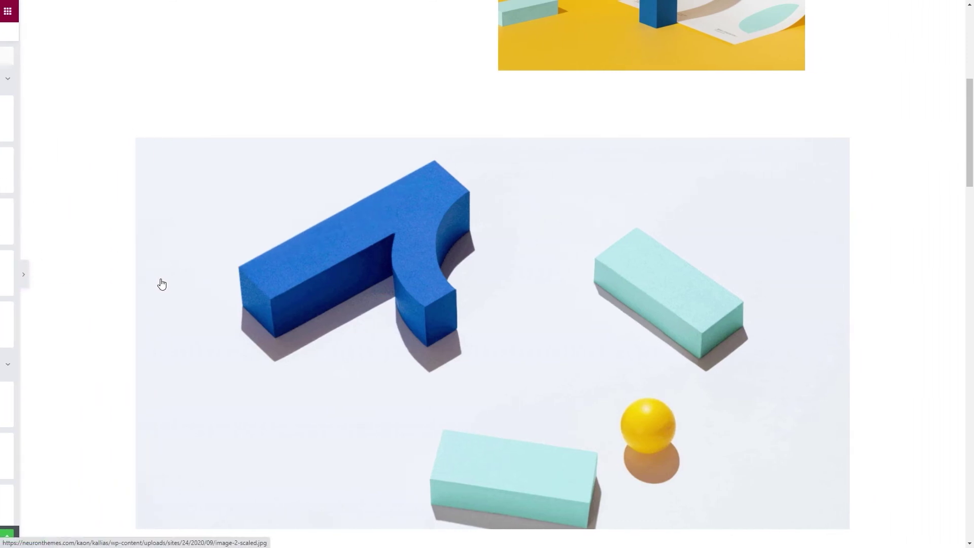
scroll(65, 282, "down", 10)
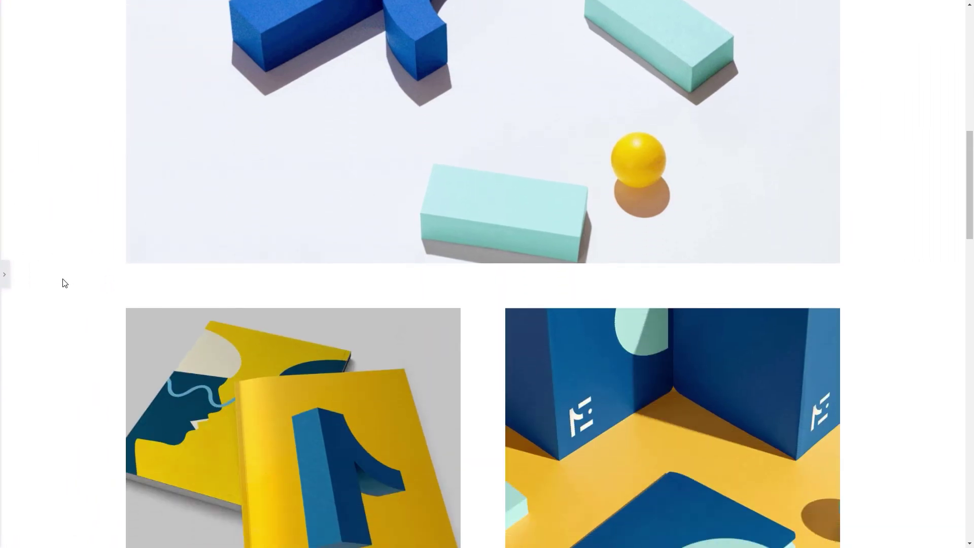
scroll(65, 282, "down", 9)
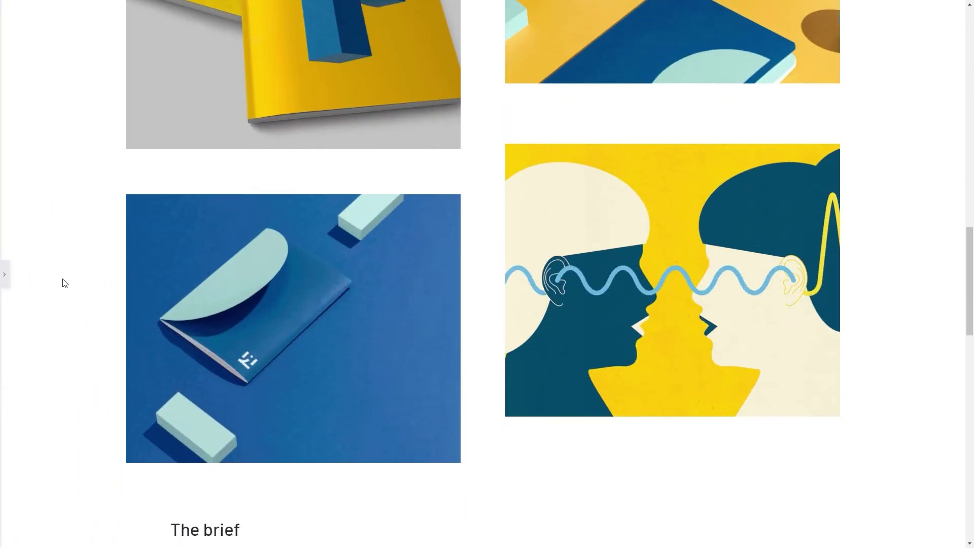
scroll(65, 282, "down", 4)
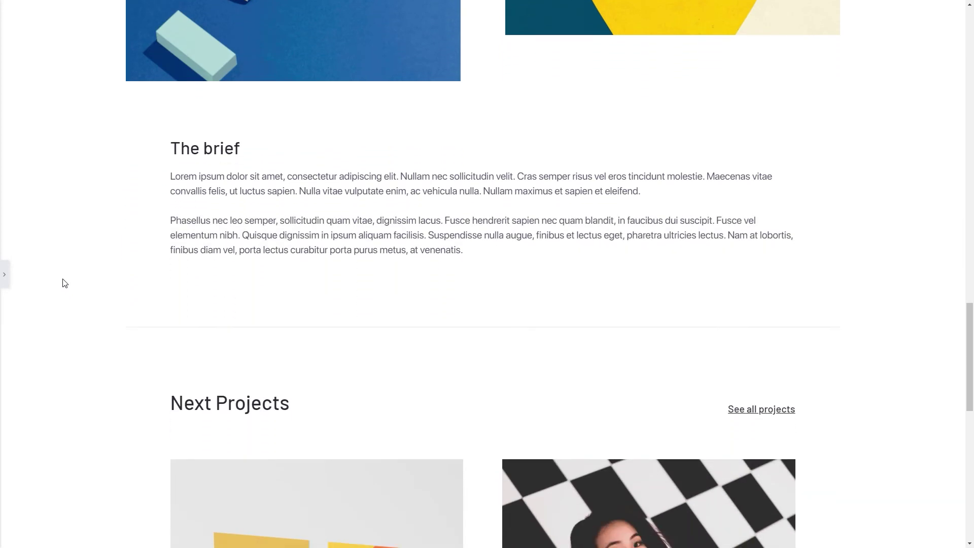
Set The brief section's content width to 1000 and its bottom padding to 80.
left_click(6, 281)
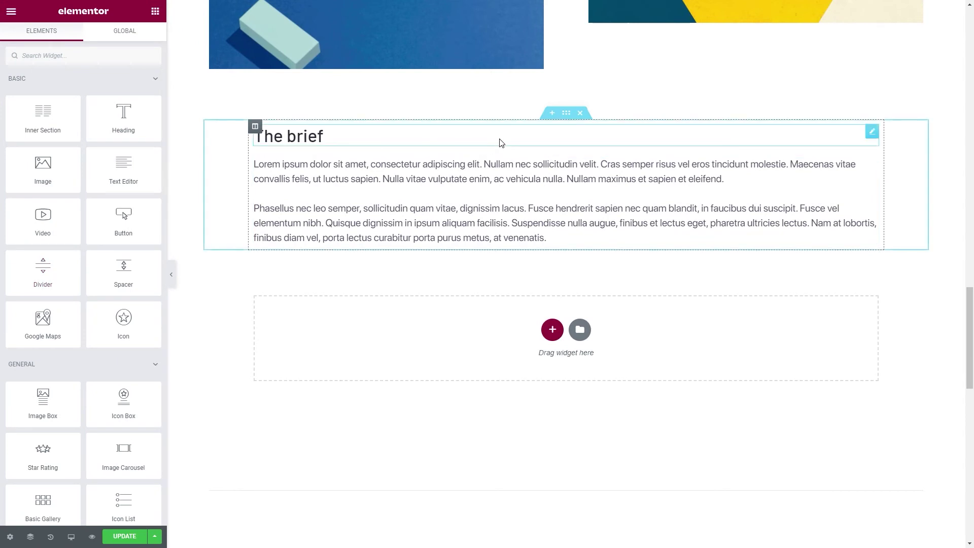
left_click(566, 121)
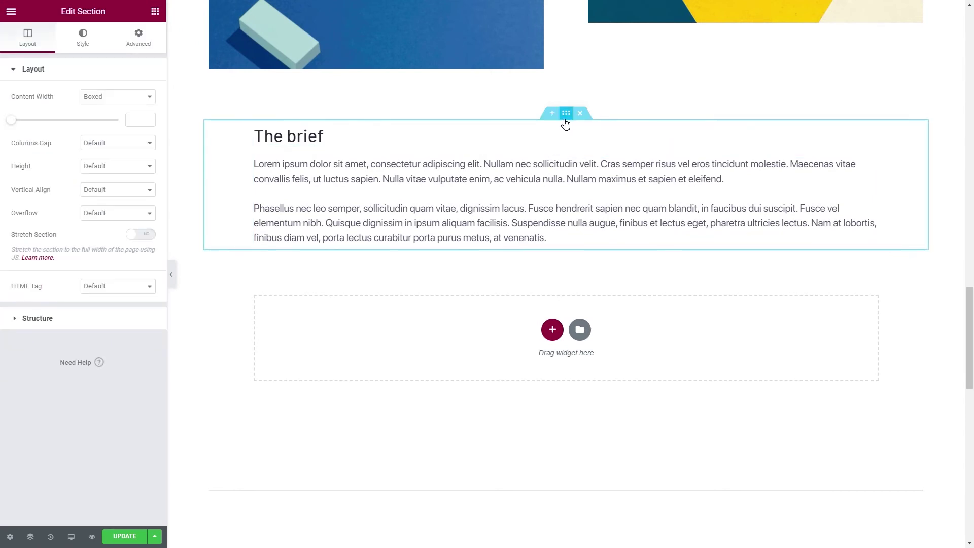
left_click(142, 117)
type("1000")
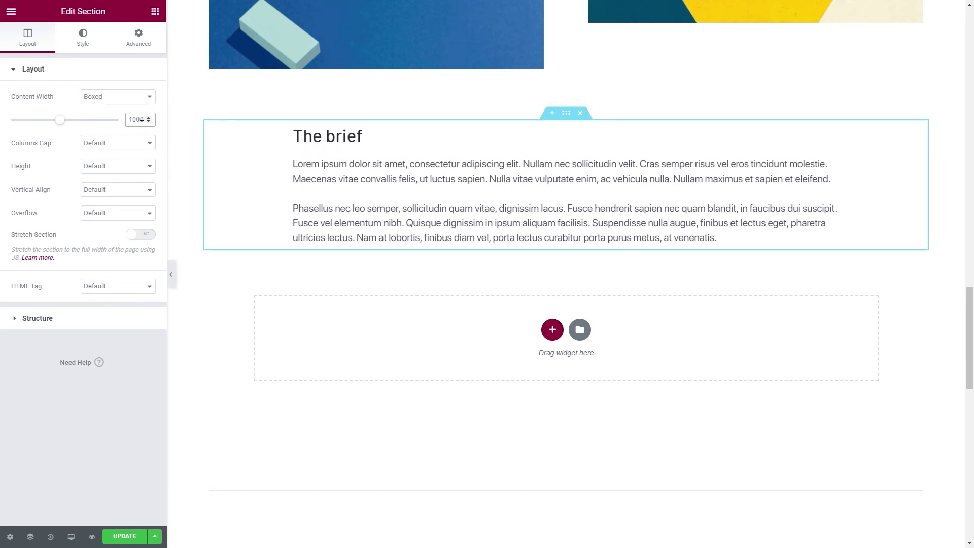
left_click(130, 38)
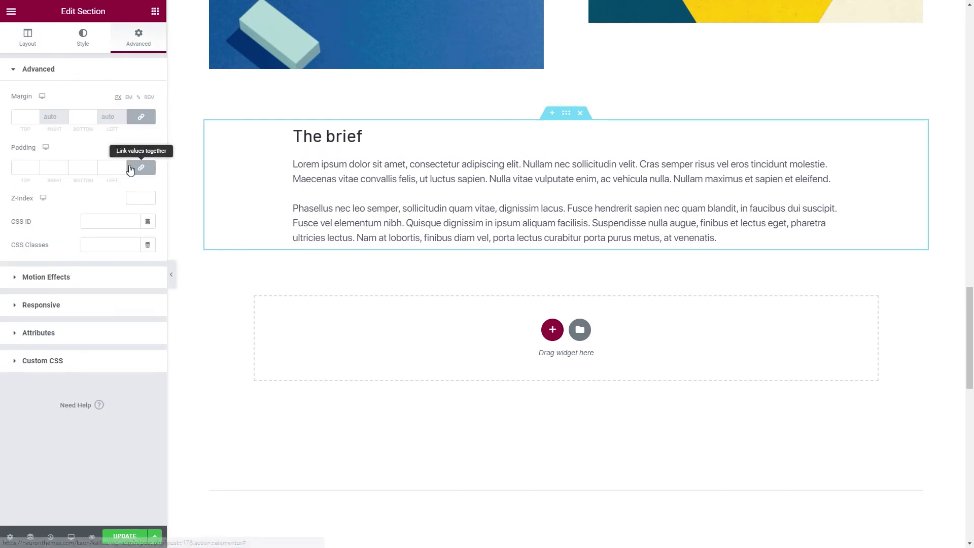
left_click(141, 168)
double_click(82, 170)
type("80")
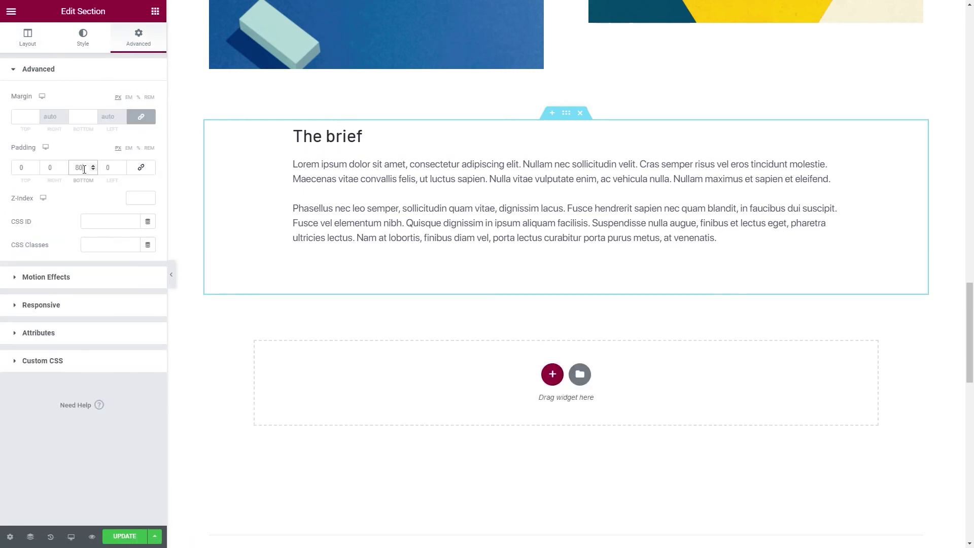
right_click(296, 133)
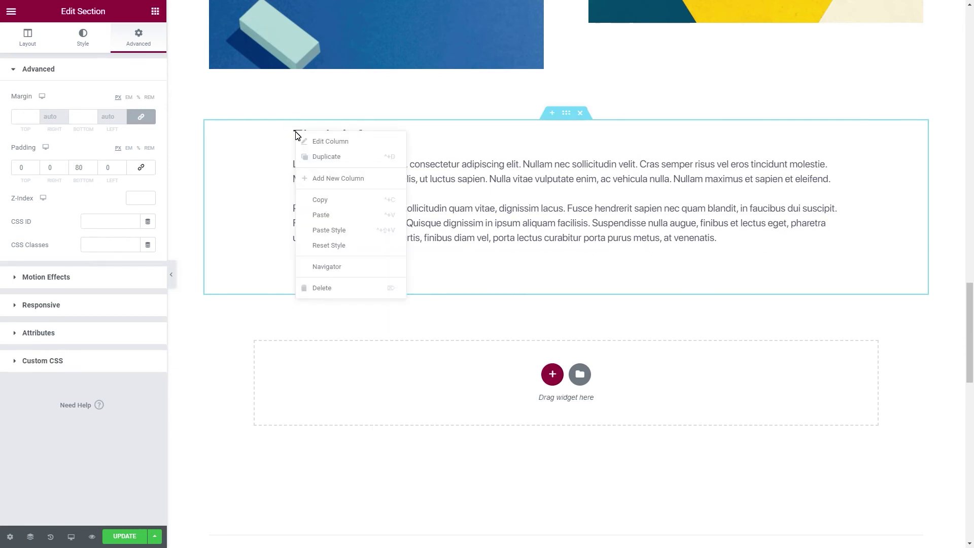
Add an empty column, move it left of The brief, and narrow it to about 30%.
left_click(315, 179)
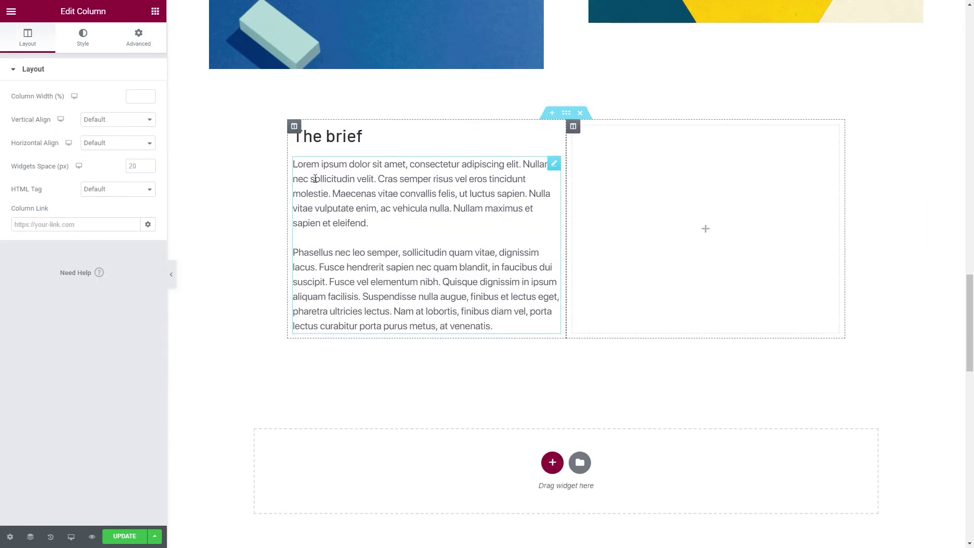
left_click_drag(573, 126, 316, 134)
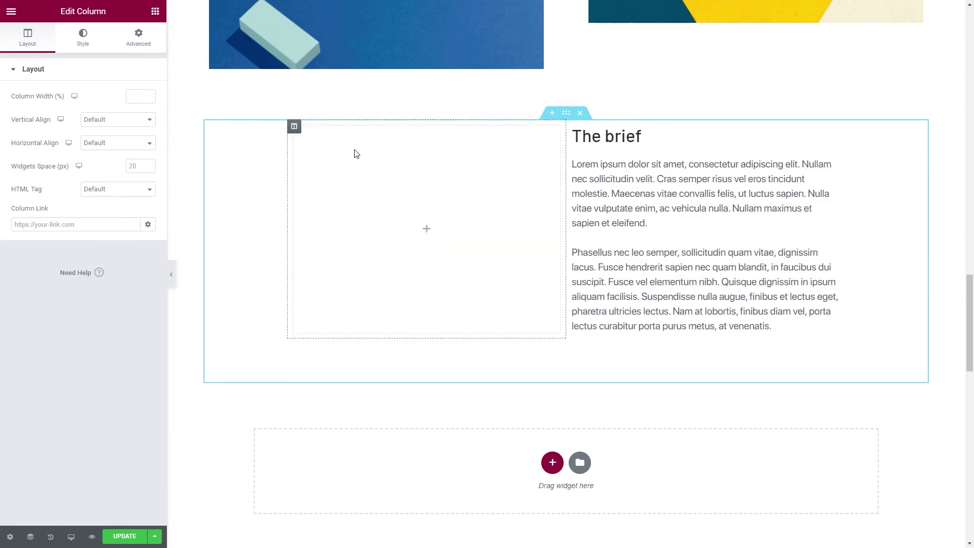
left_click_drag(552, 255, 463, 261)
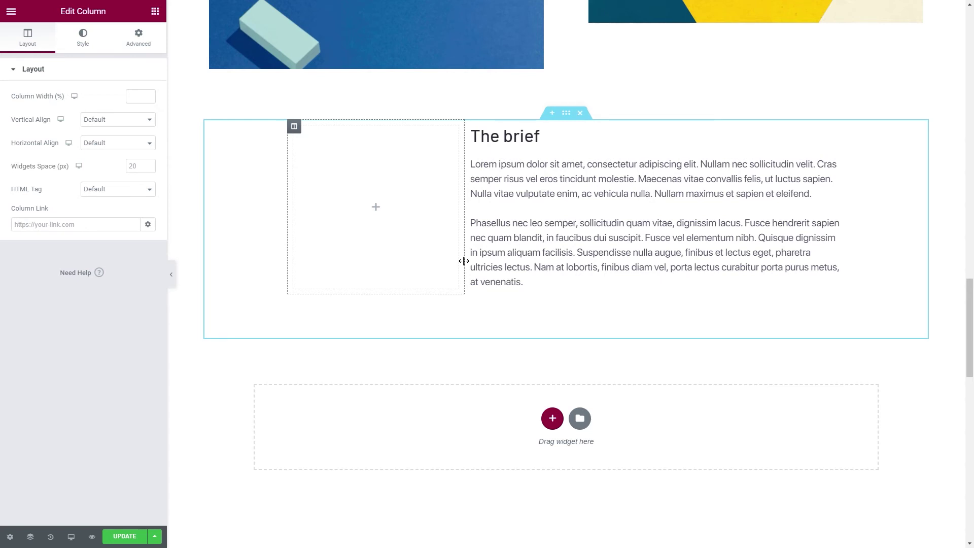
Add a 'What we did' Heading in the left column using the p HTML tag.
left_click(155, 11)
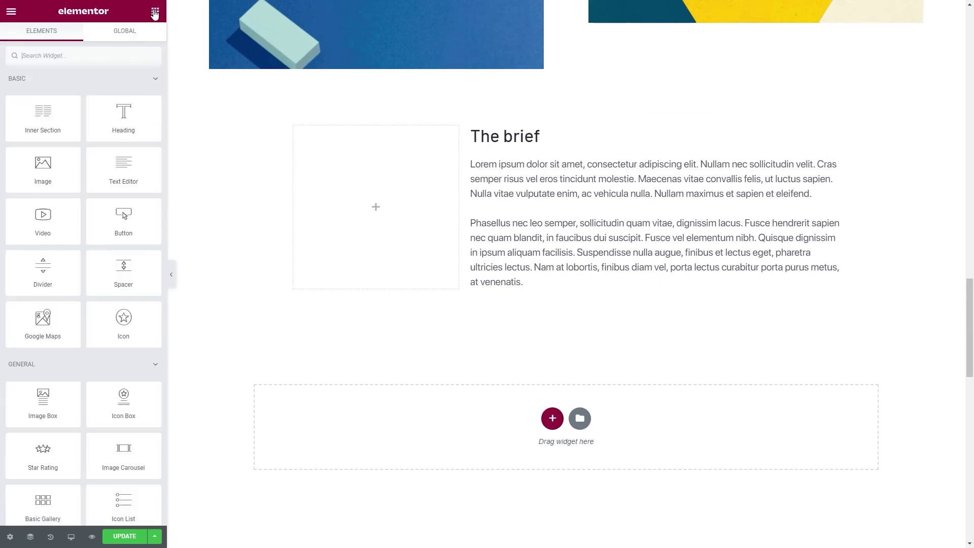
left_click_drag(128, 115, 393, 168)
triple_click(393, 168)
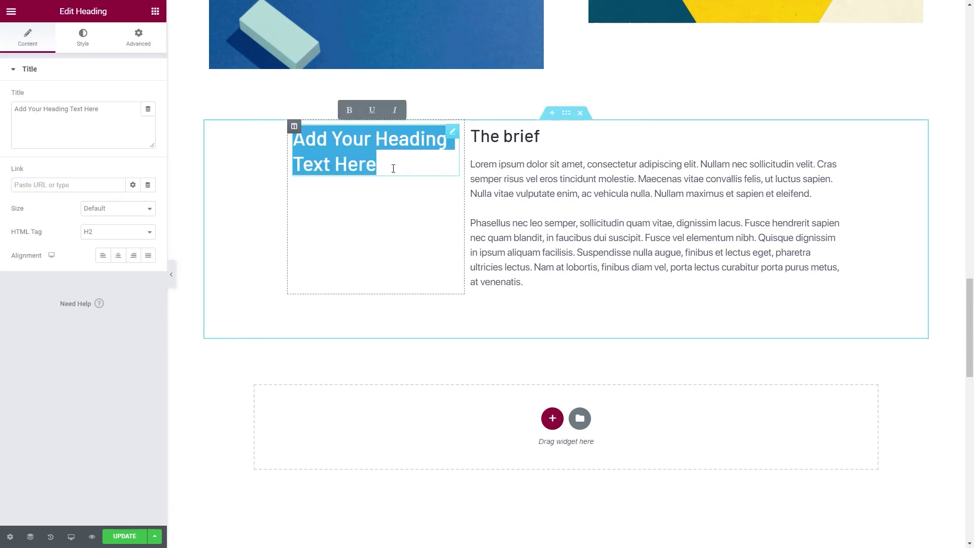
type("What we did")
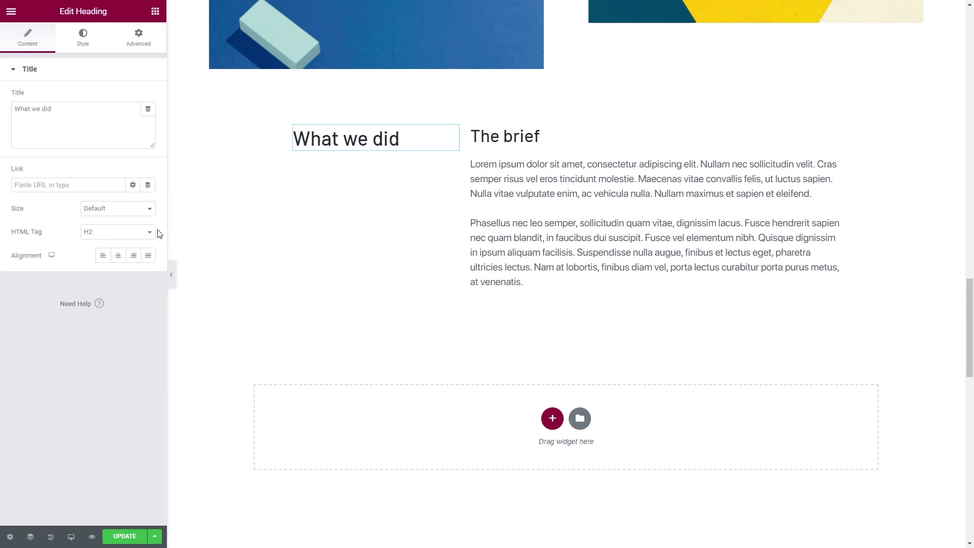
left_click(144, 232)
left_click(107, 311)
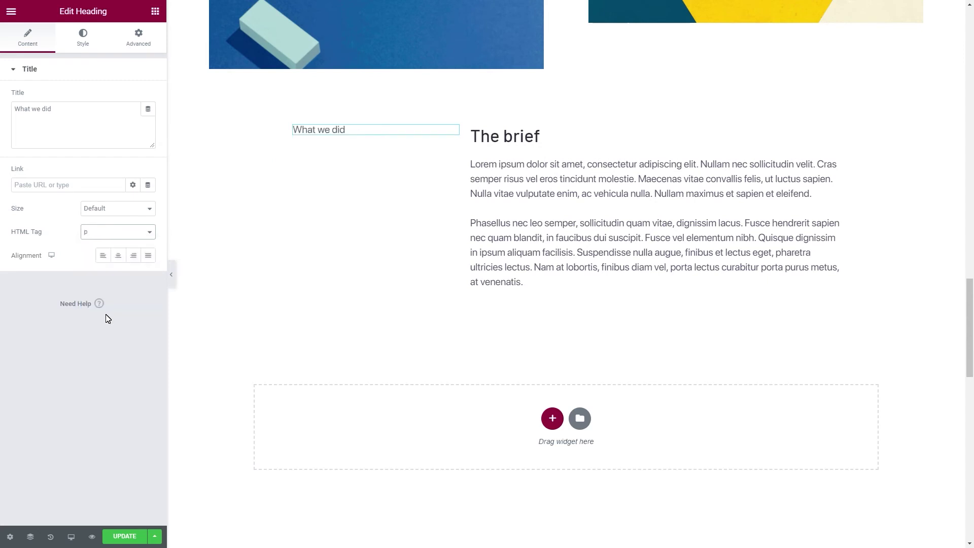
Style the heading with the Primary color, Secondary font and 600 weight.
left_click(77, 42)
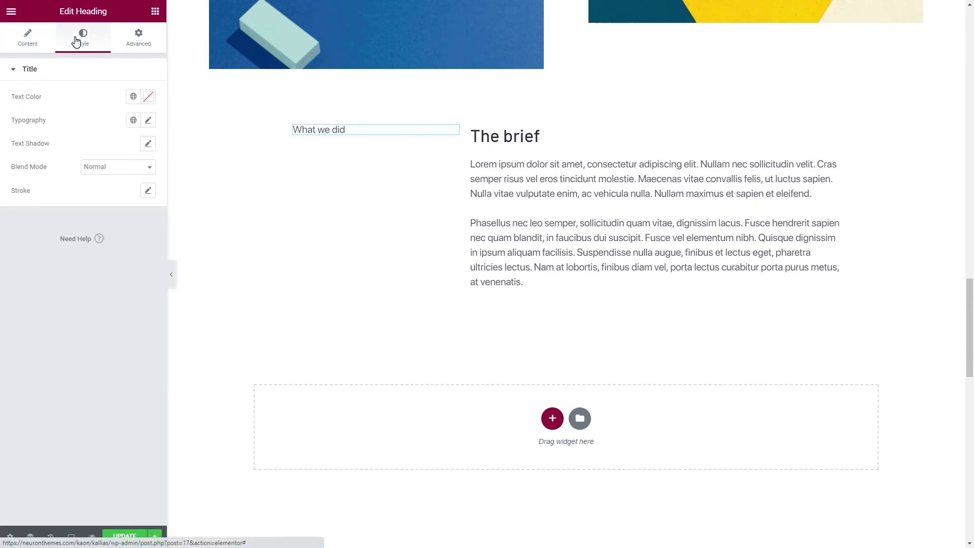
left_click(133, 96)
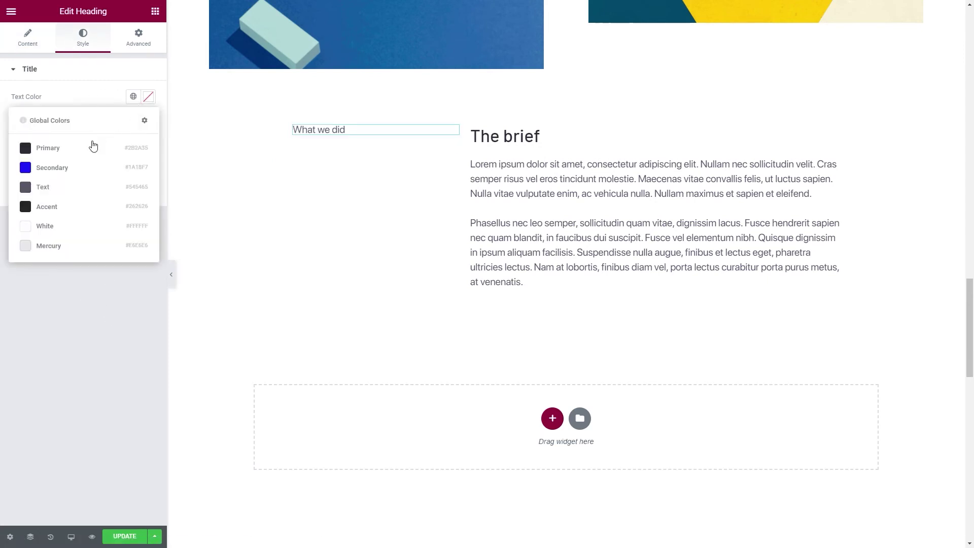
left_click(89, 149)
left_click(132, 121)
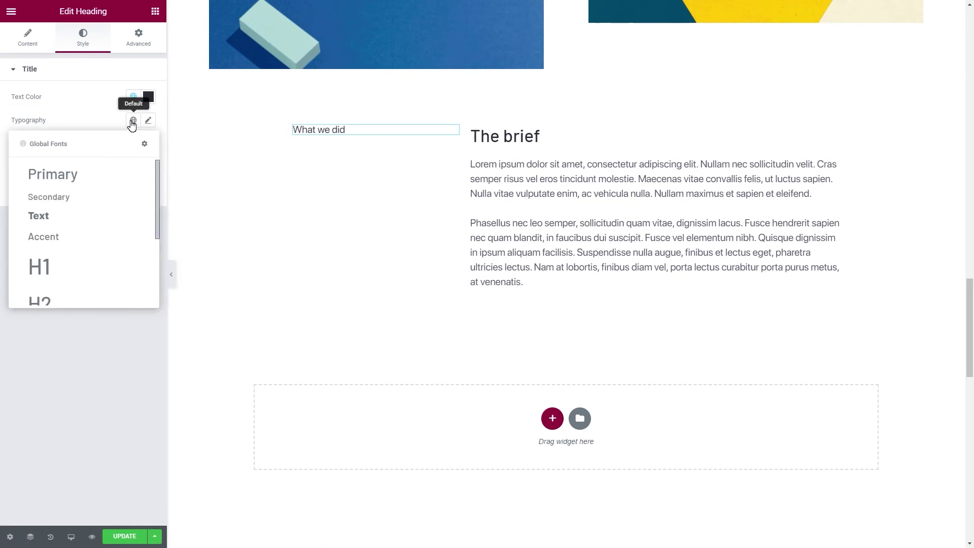
left_click(71, 197)
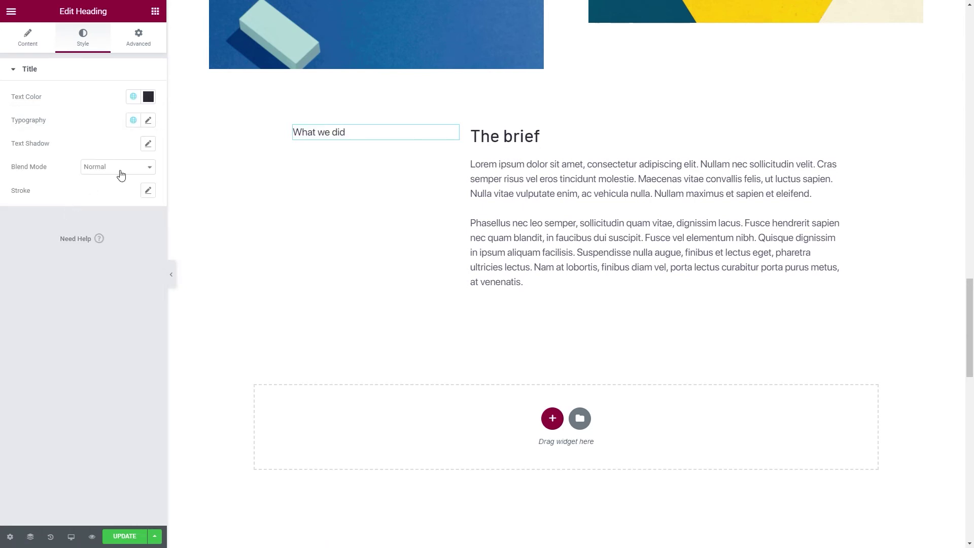
left_click(149, 121)
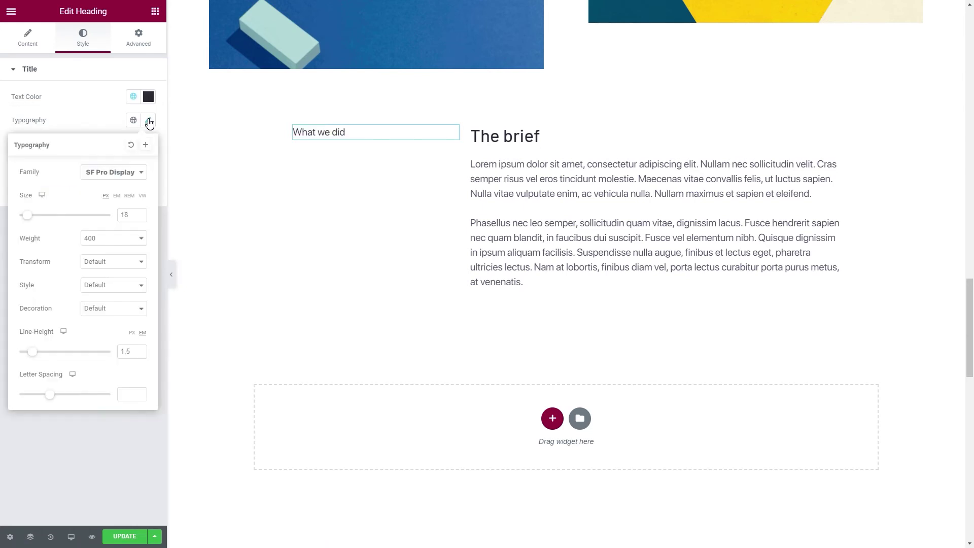
left_click(114, 236)
left_click(93, 298)
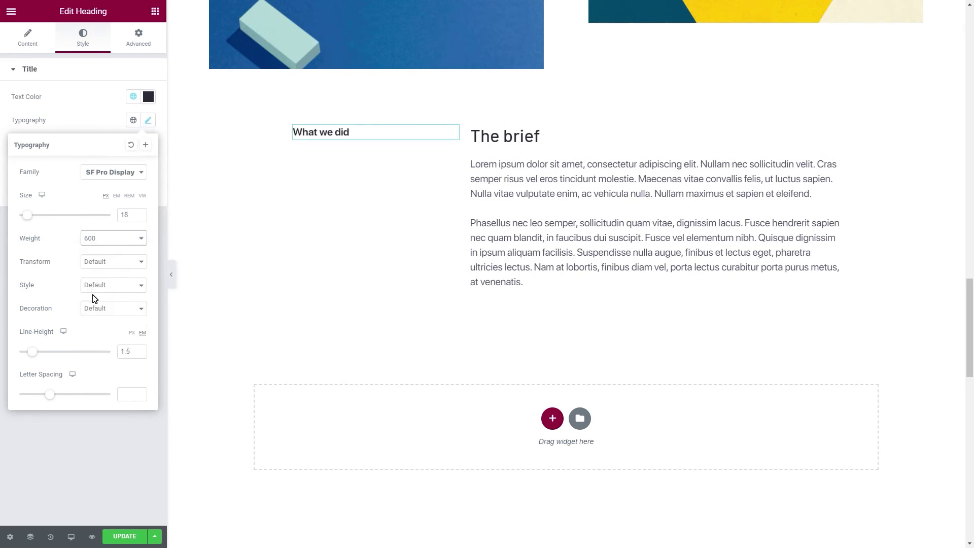
left_click(99, 130)
Add an Icon List below What we did, reduced to one icon-free 'Brand Strategy' item.
left_click(150, 20)
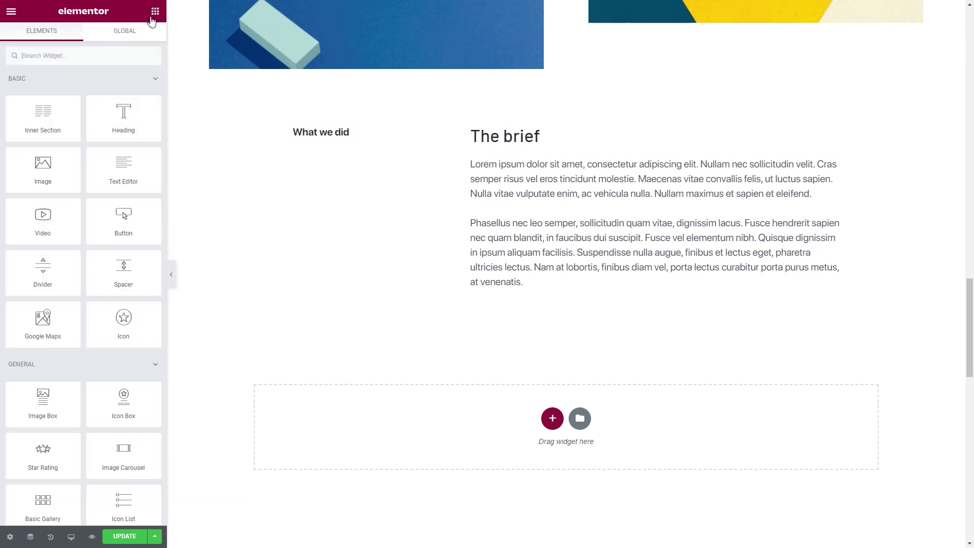
type("icon")
left_click_drag(43, 144, 328, 141)
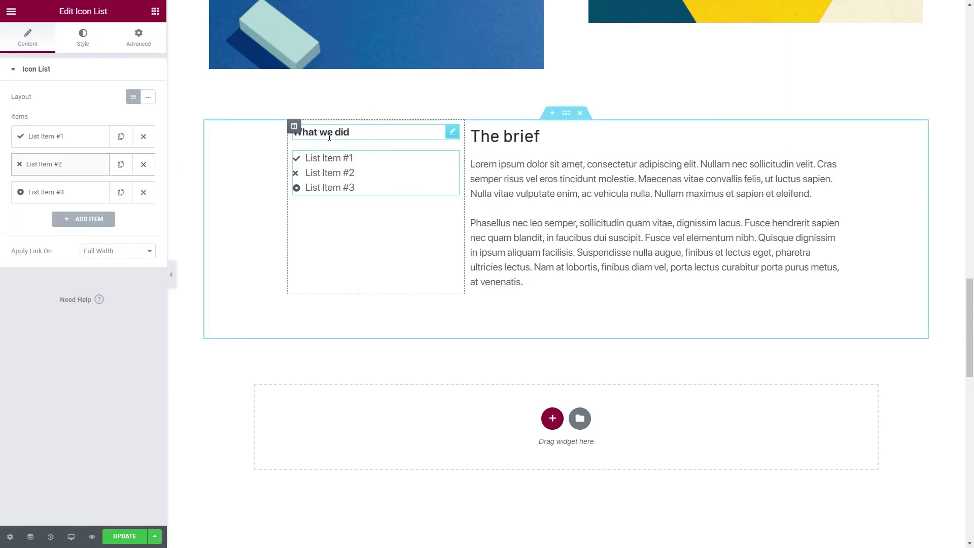
left_click(144, 137)
left_click(144, 137)
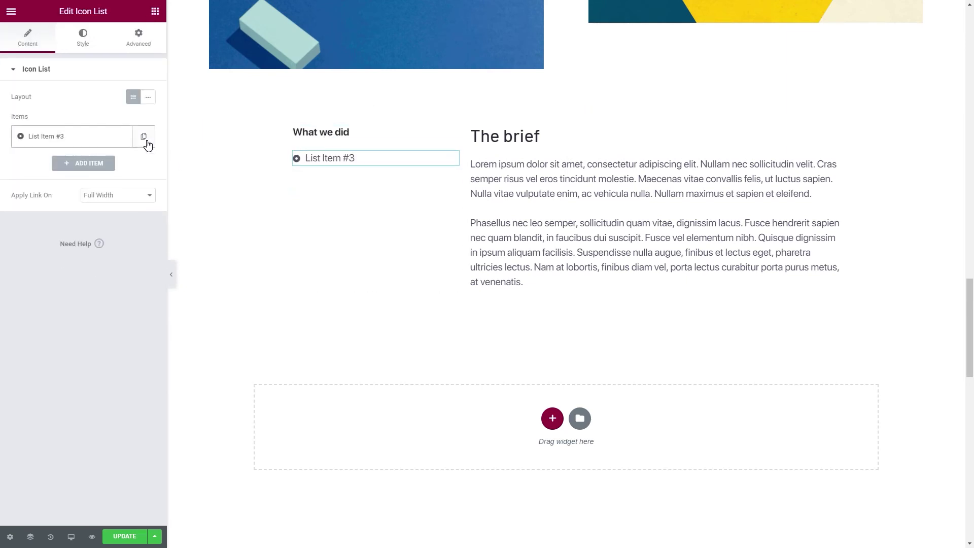
left_click(89, 139)
left_click(80, 174)
key("ctrl+a")
type("B")
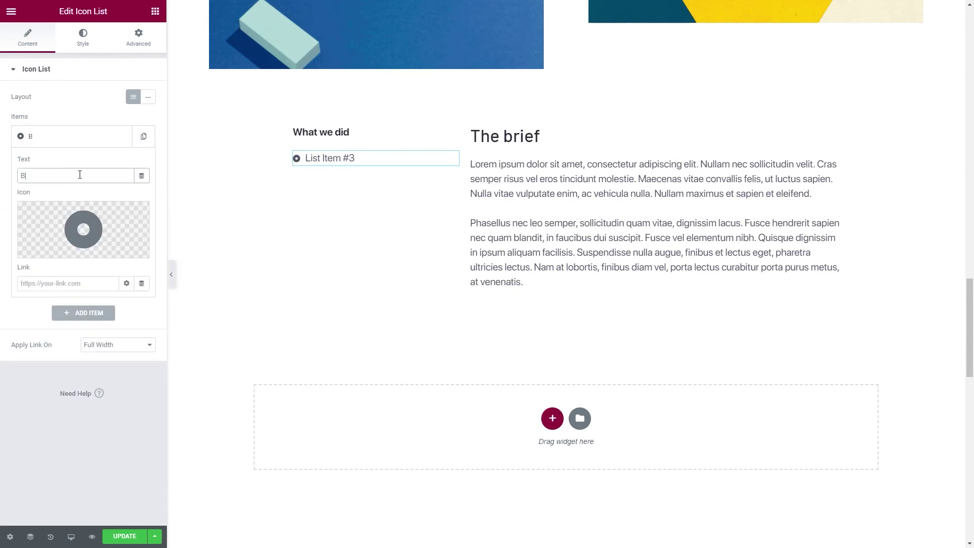
type("rand Strategy")
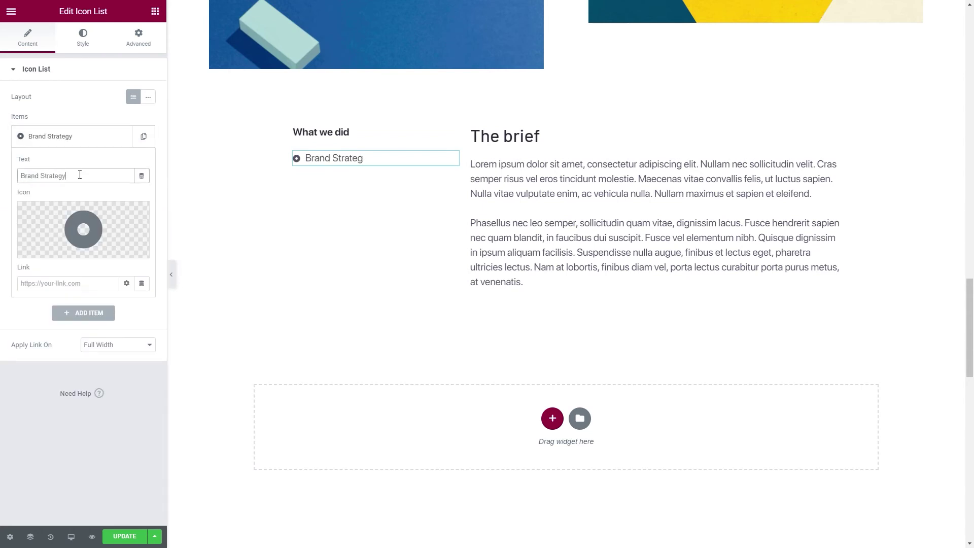
left_click(138, 218)
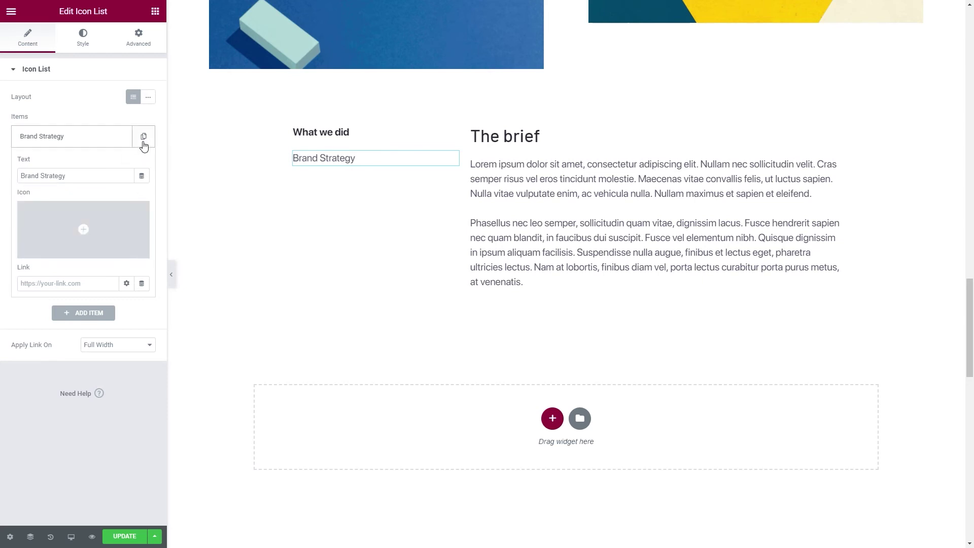
Duplicate the item three times and rename the second copy 'Tone of Voice'.
left_click(143, 137)
left_click(124, 142)
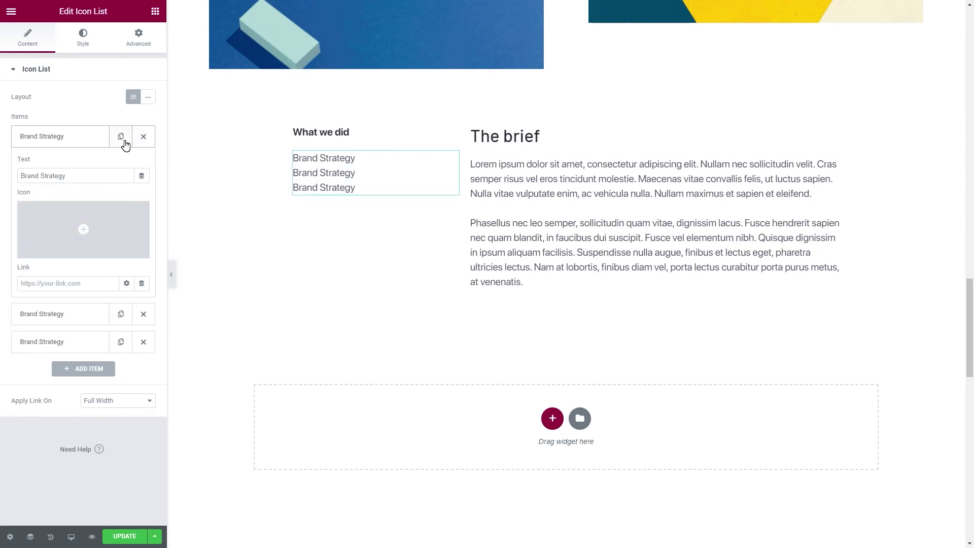
left_click(124, 141)
left_click(78, 141)
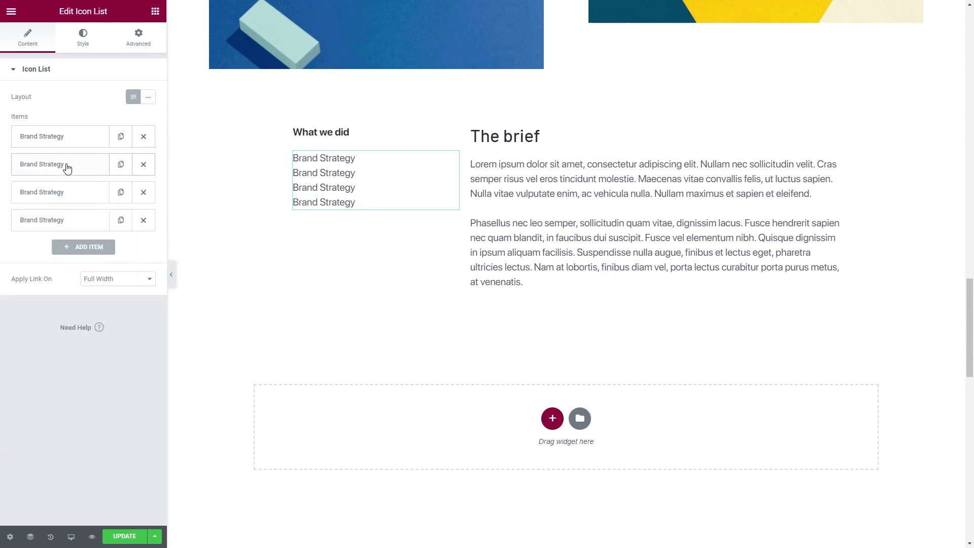
left_click(65, 164)
triple_click(69, 201)
type("Tone of Voice")
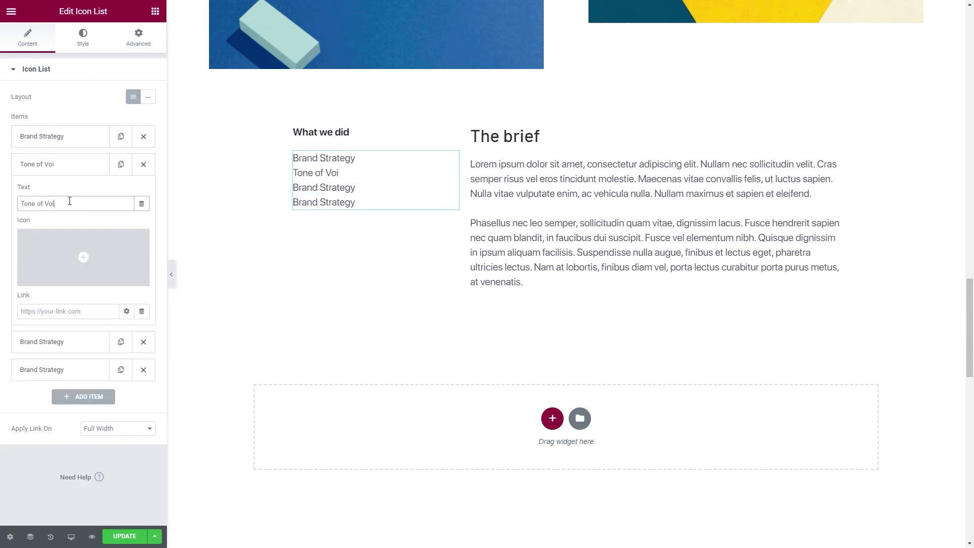
Rename the third and fourth items 'Brand Identity' and 'Art Direction'.
left_click(63, 167)
left_click(60, 192)
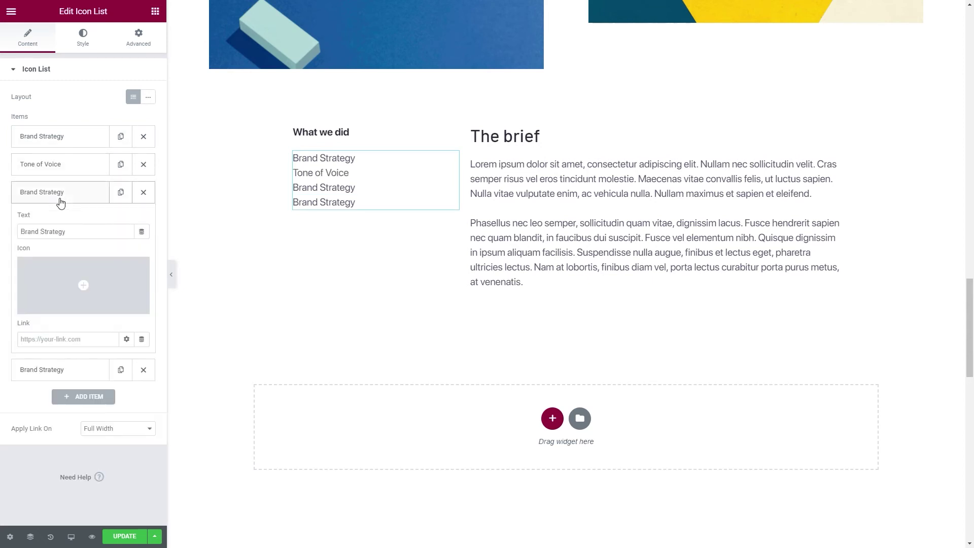
triple_click(62, 230)
type("Brand Identity")
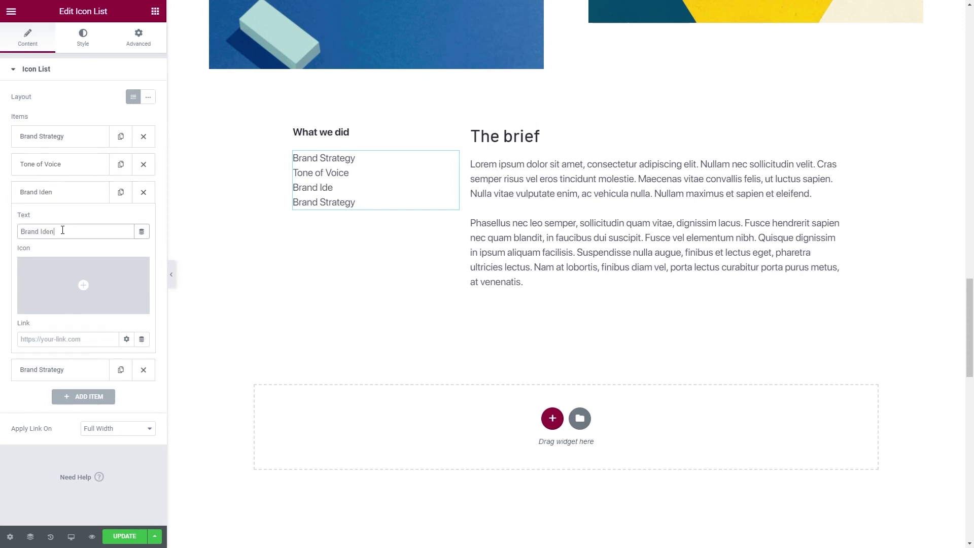
left_click(61, 193)
left_click(61, 220)
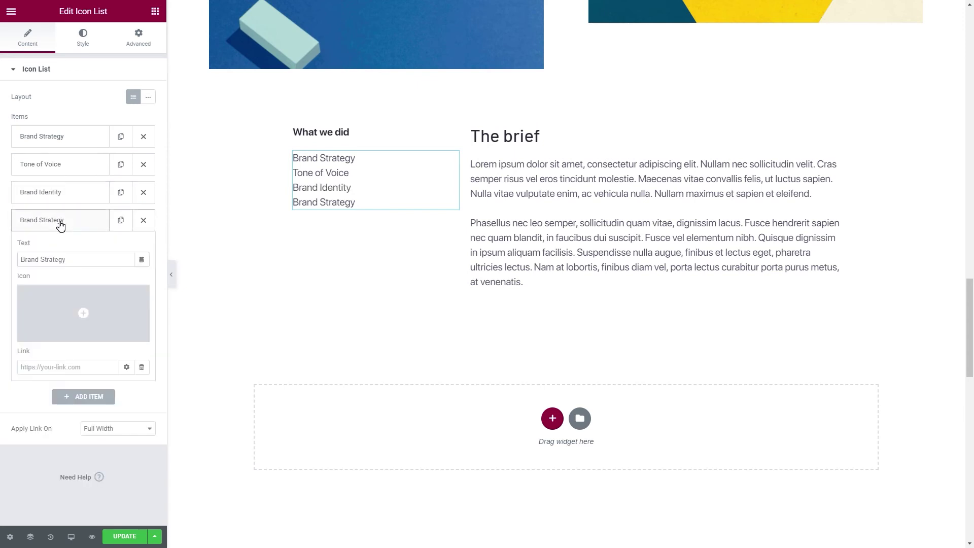
triple_click(61, 255)
type("Art Di")
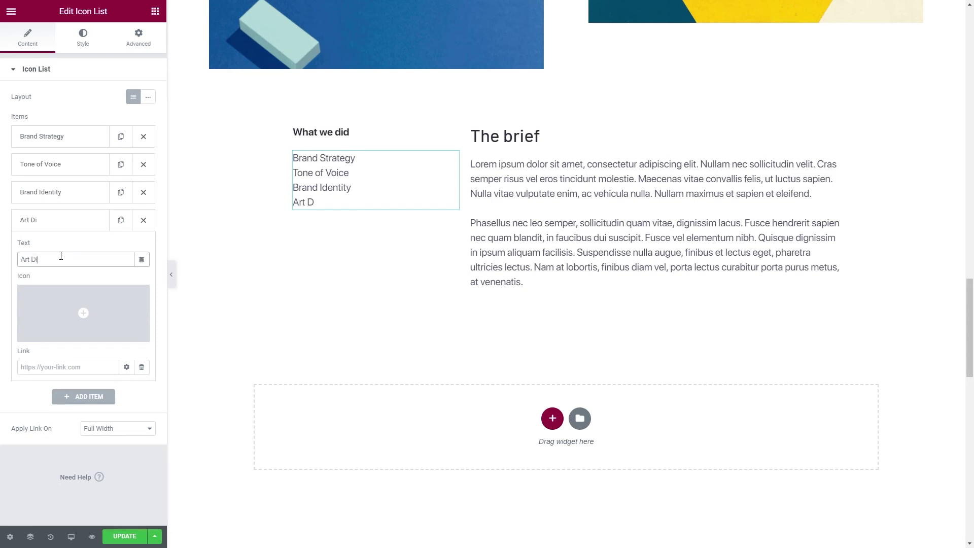
type("rection")
left_click(61, 223)
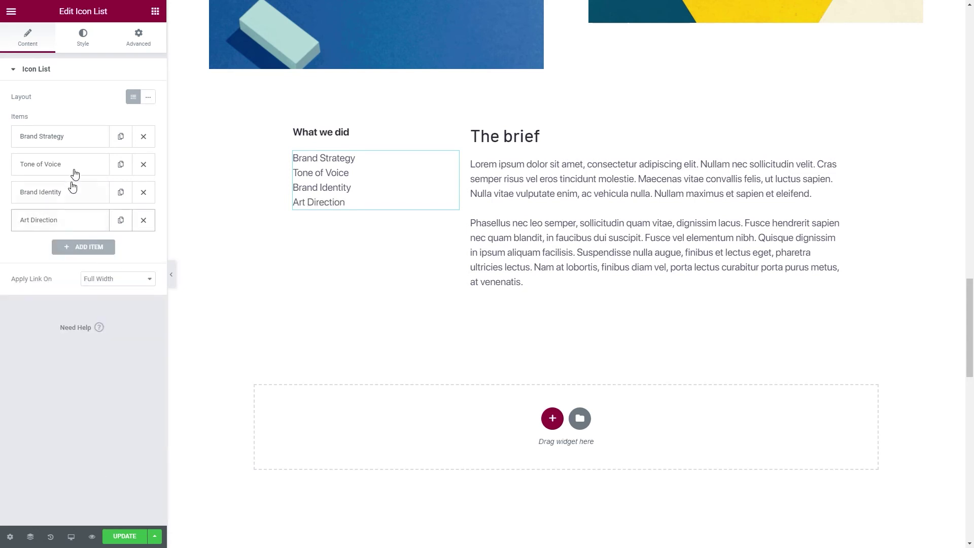
Give the What we did list text a dark global colour and the Small Text global font.
left_click(82, 45)
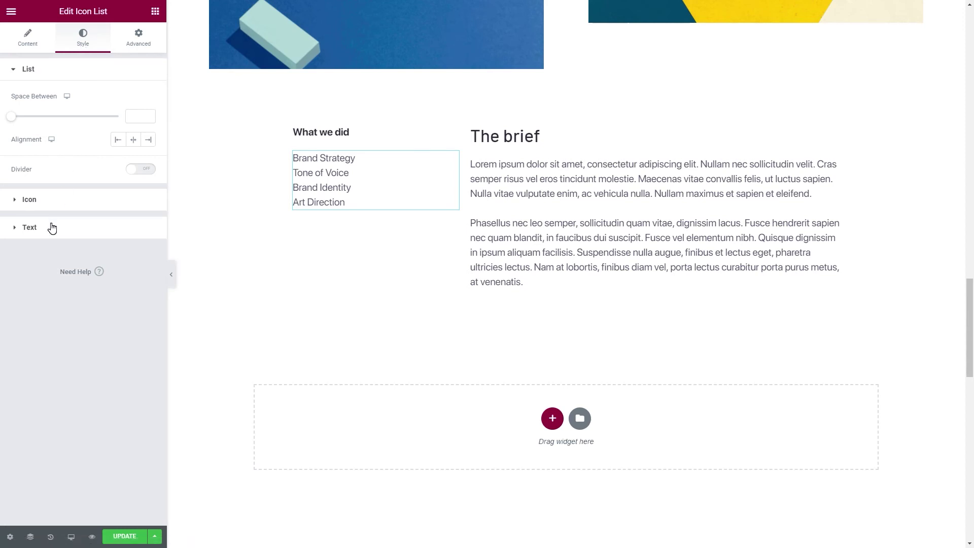
left_click(52, 226)
left_click(129, 153)
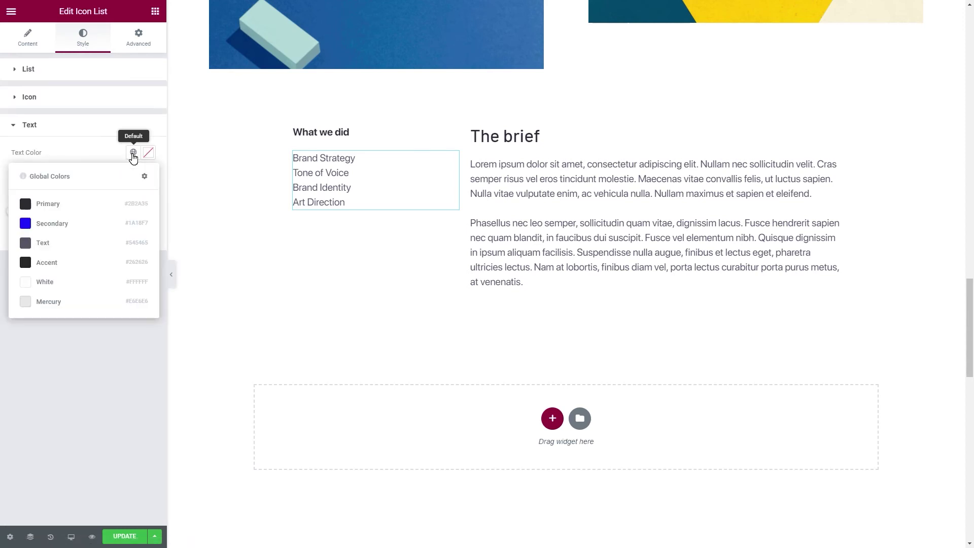
left_click(55, 203)
left_click(131, 236)
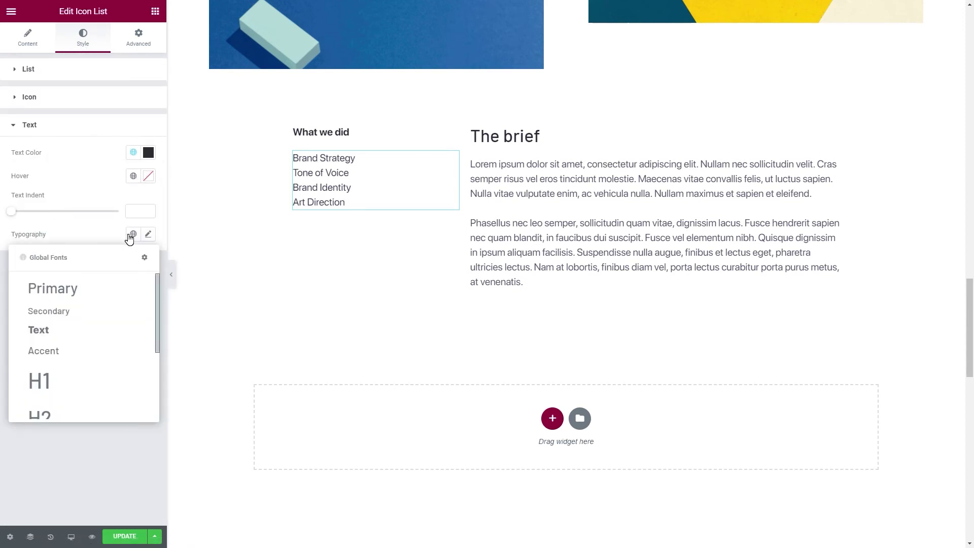
scroll(69, 337, "down", 4)
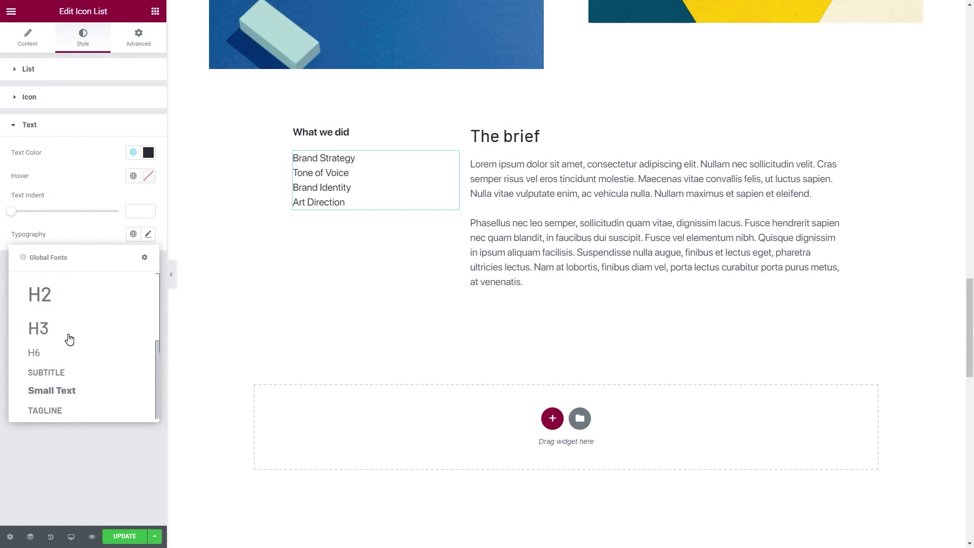
left_click(59, 389)
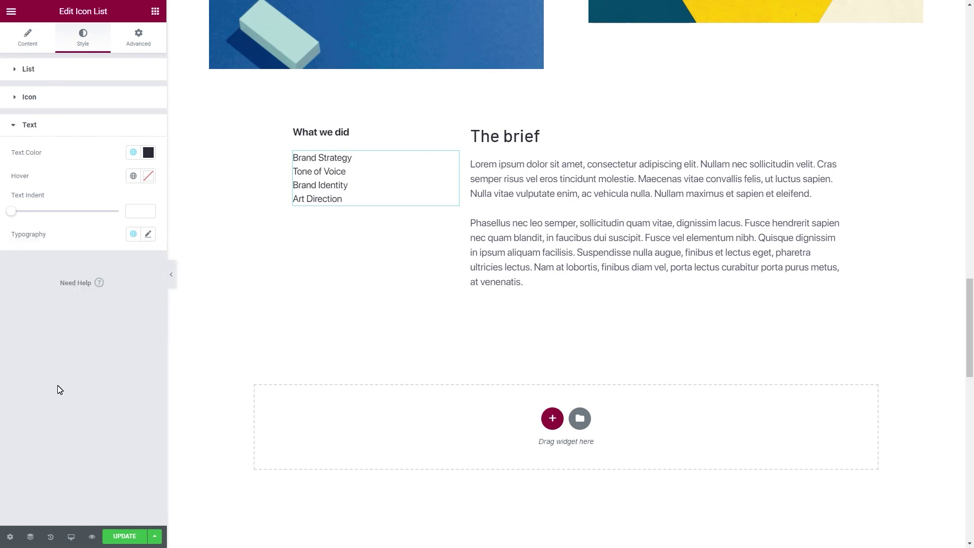
Set the space between the list items to 6.
left_click(45, 71)
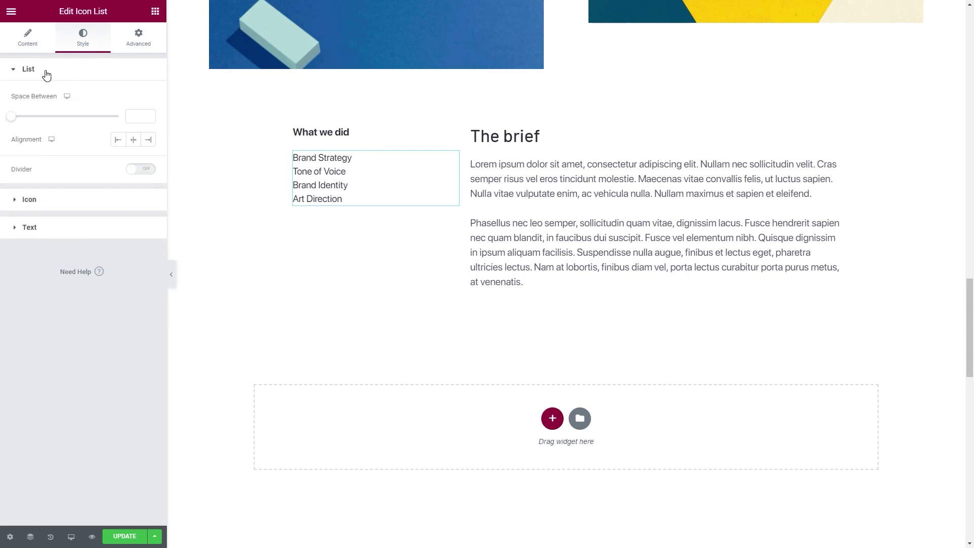
left_click(132, 120)
type("6")
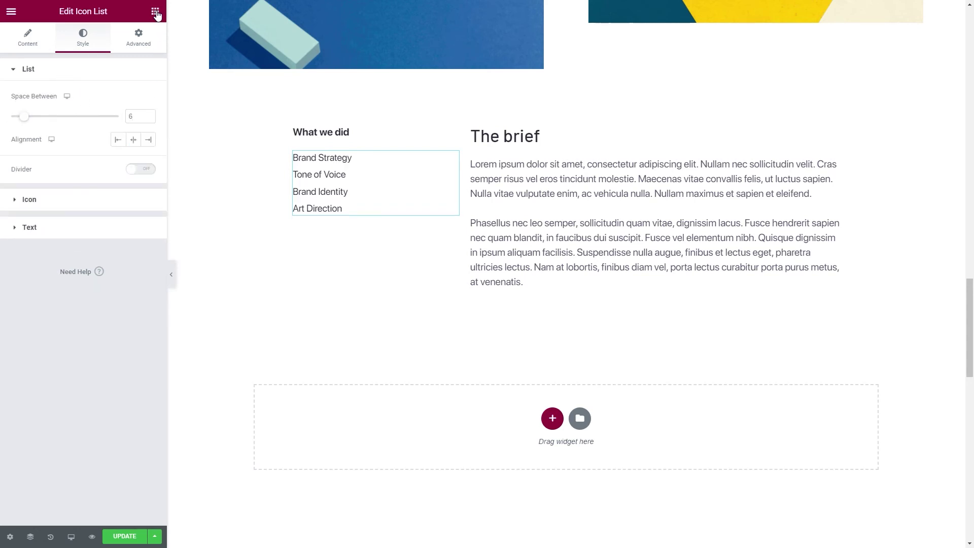
left_click(155, 11)
Add a heading below the list reading 'Launched in October 2020' with HTML tag p.
left_click_drag(148, 123, 321, 224)
triple_click(319, 234)
type("Launc")
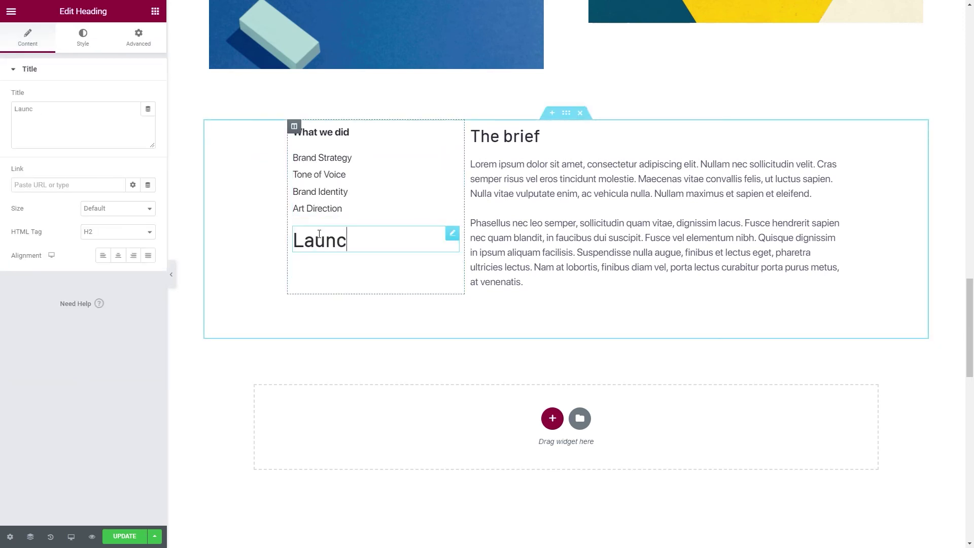
type("hed in October 2020")
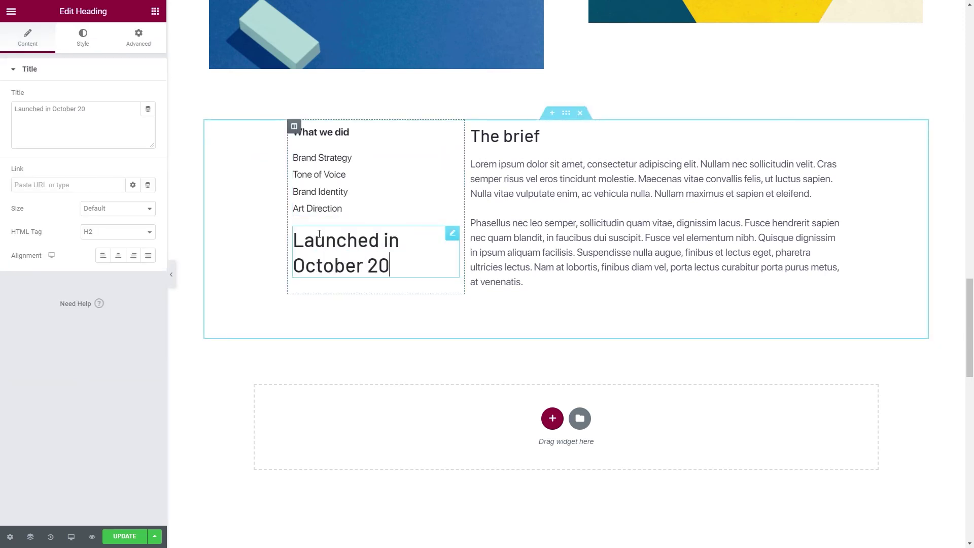
left_click(122, 233)
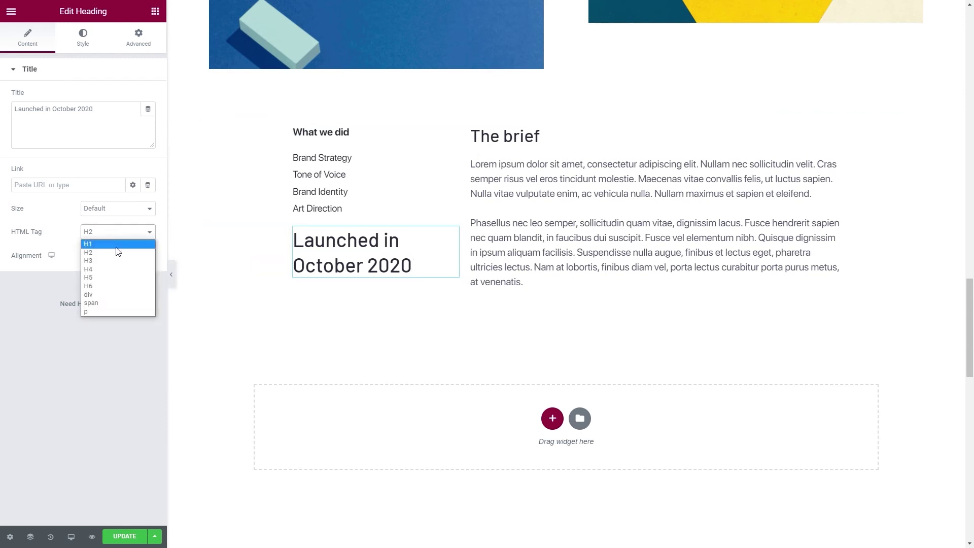
left_click(100, 308)
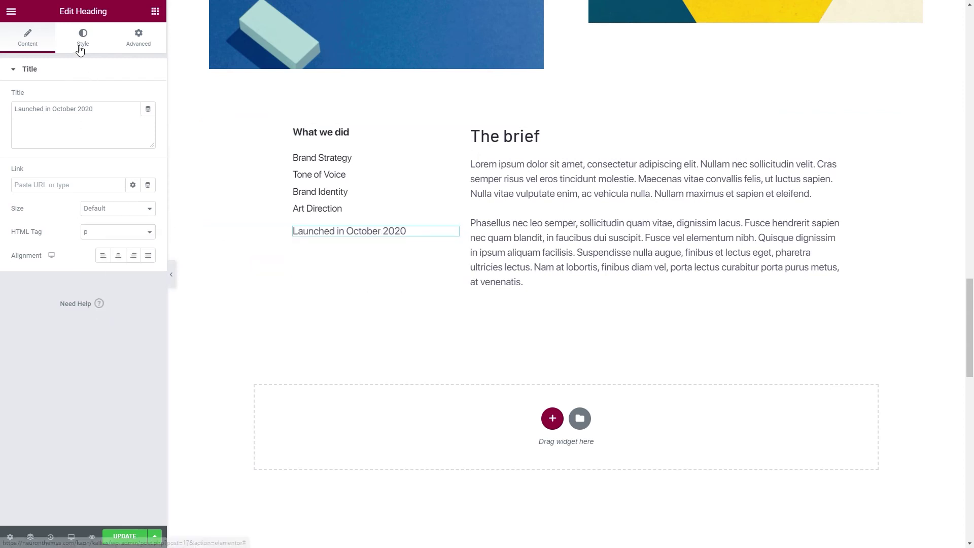
Style the paragraph with the Primary global colour and the Small Text global font.
left_click(82, 42)
left_click(133, 97)
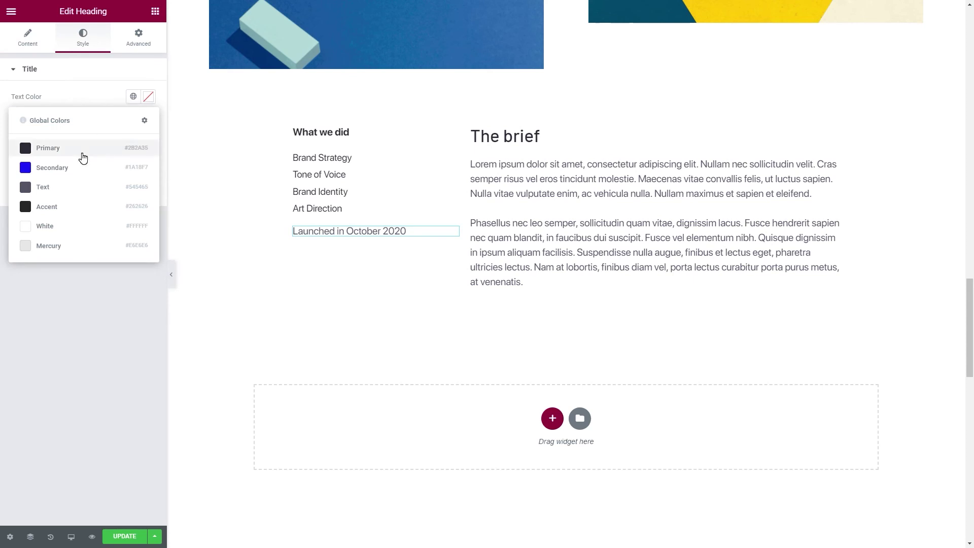
left_click(83, 153)
left_click(133, 121)
scroll(93, 191, "down", 3)
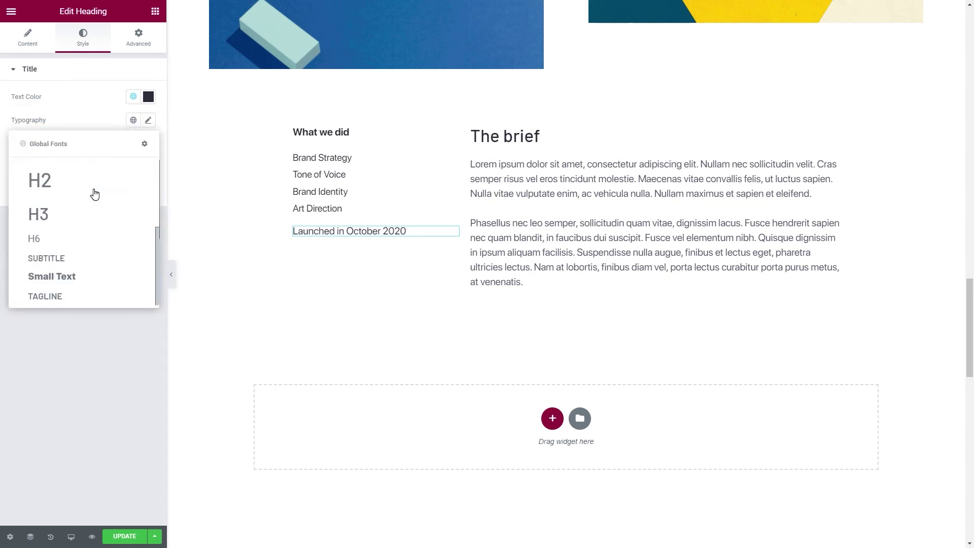
left_click(60, 277)
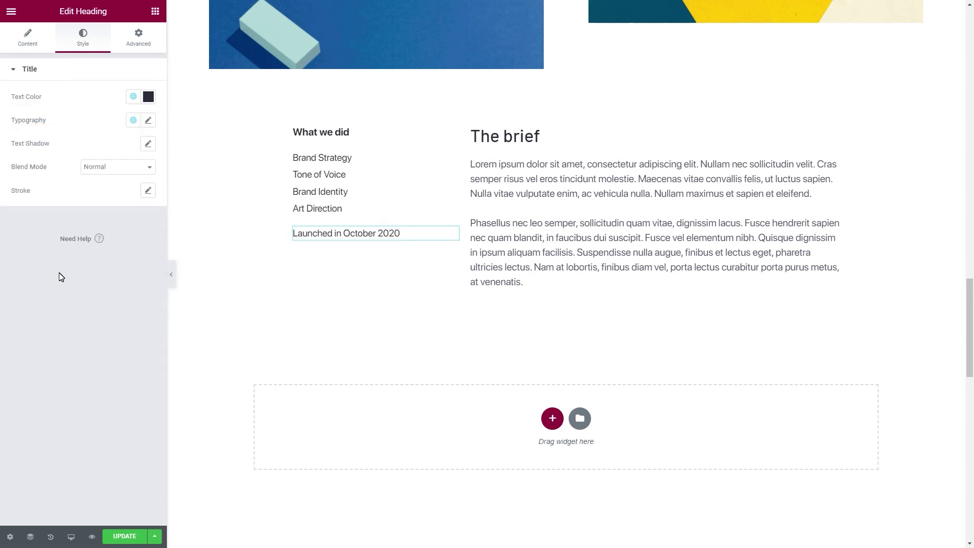
Give the paragraph a bottom padding of 12.
left_click(128, 49)
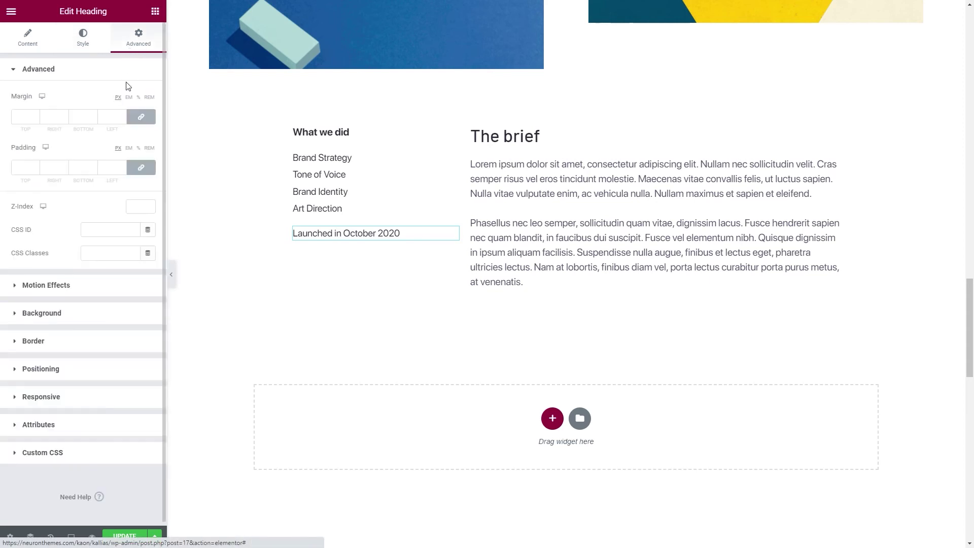
left_click(138, 167)
double_click(83, 167)
type("1")
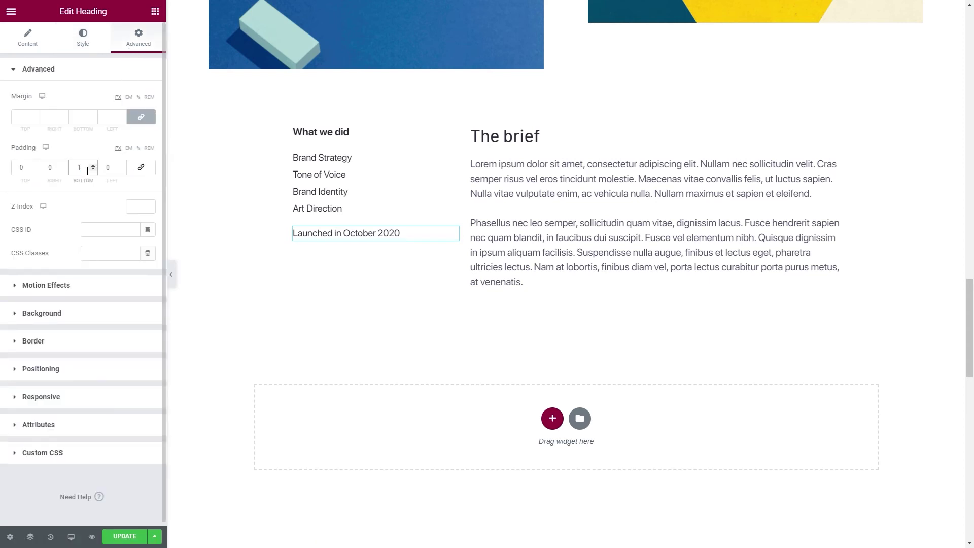
type("2")
Duplicate the What we did heading below Launched in October 2020 and retitle it 'neuronthemes.com'.
right_click(453, 133)
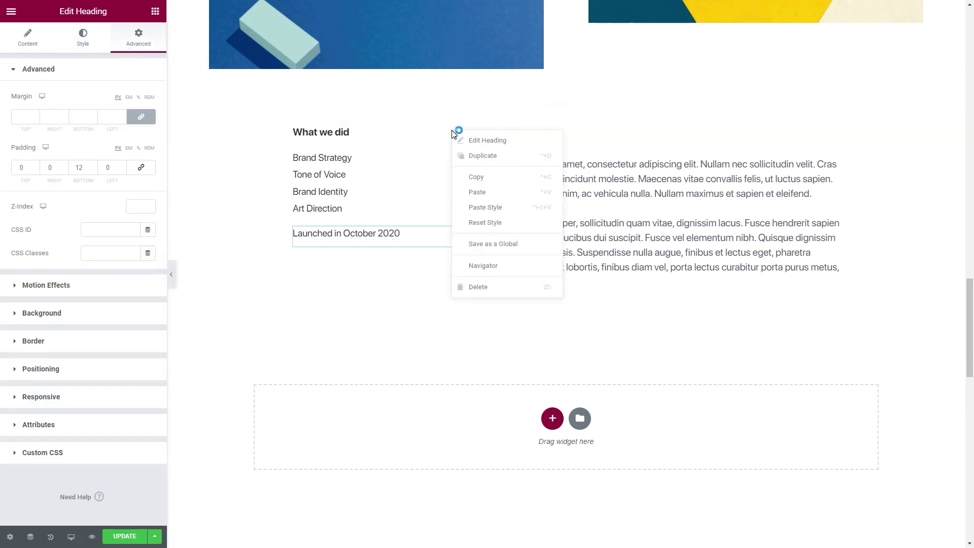
left_click(459, 155)
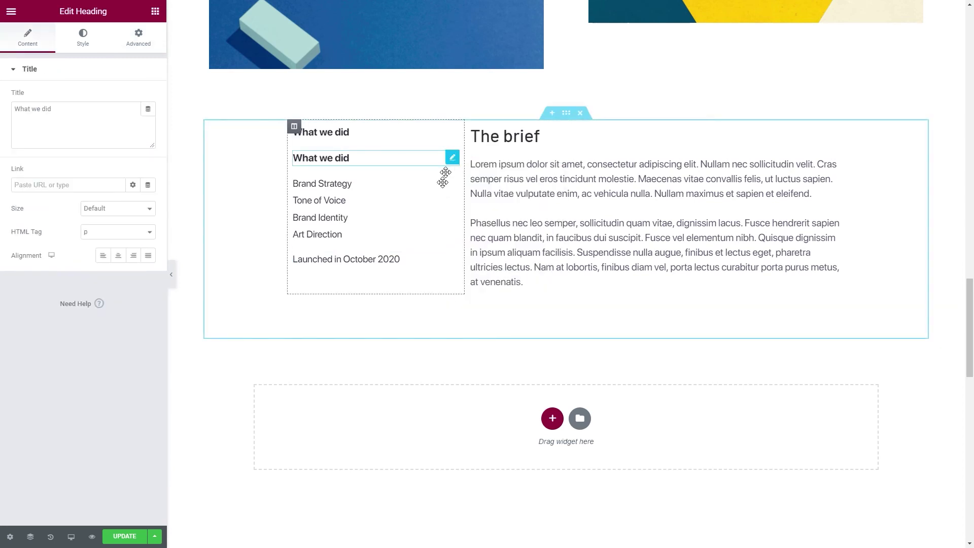
left_click_drag(443, 182, 435, 259)
left_click(91, 125)
key("BackSpace")
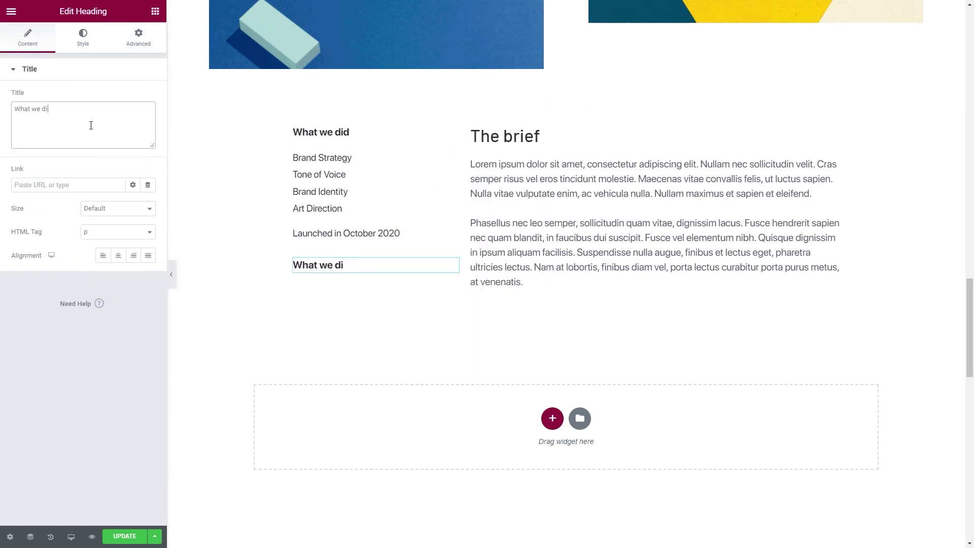
key("BackSpace")
key("BackSpace")
key("BackSpace")
key("BackSpace")
key("BackSpace")
key("BackSpace")
key("BackSpace")
key("BackSpace")
key("BackSpace")
key("BackSpace")
type("neuronthemes.com")
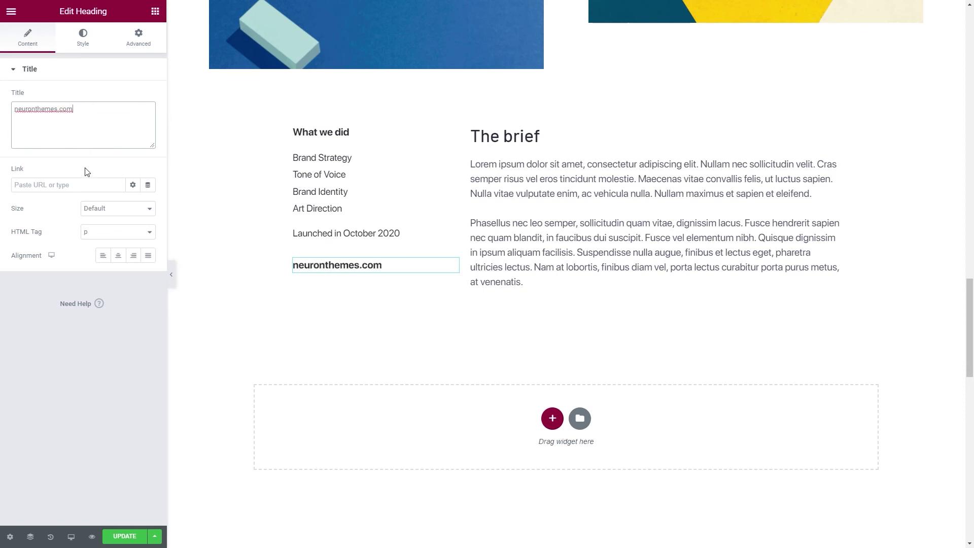
left_click(85, 184)
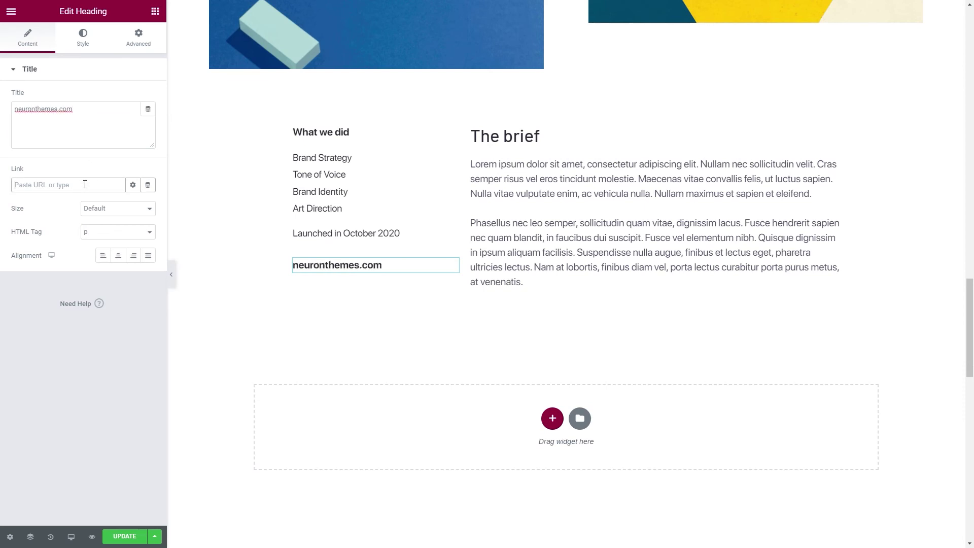
Set the neuronthemes.com heading's typography decoration to Underline.
left_click(82, 37)
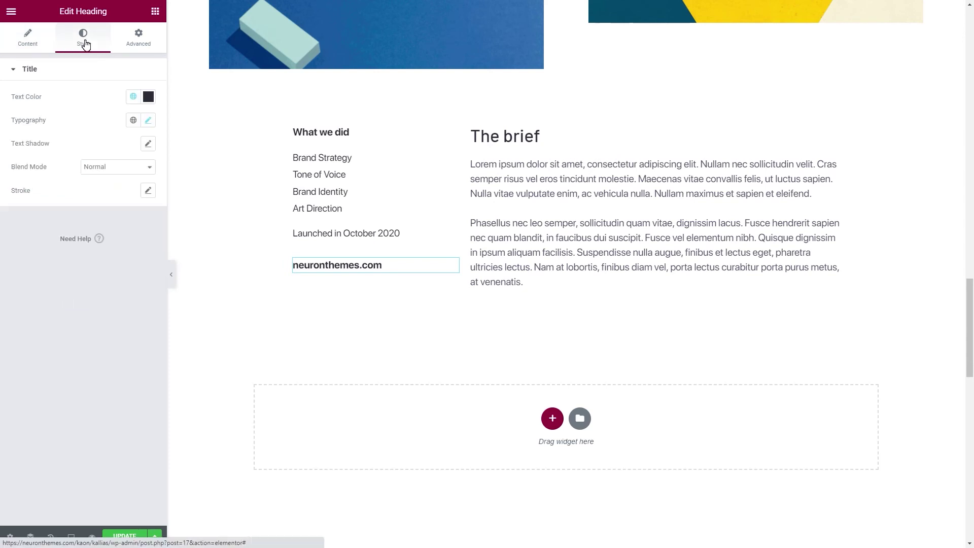
left_click(146, 121)
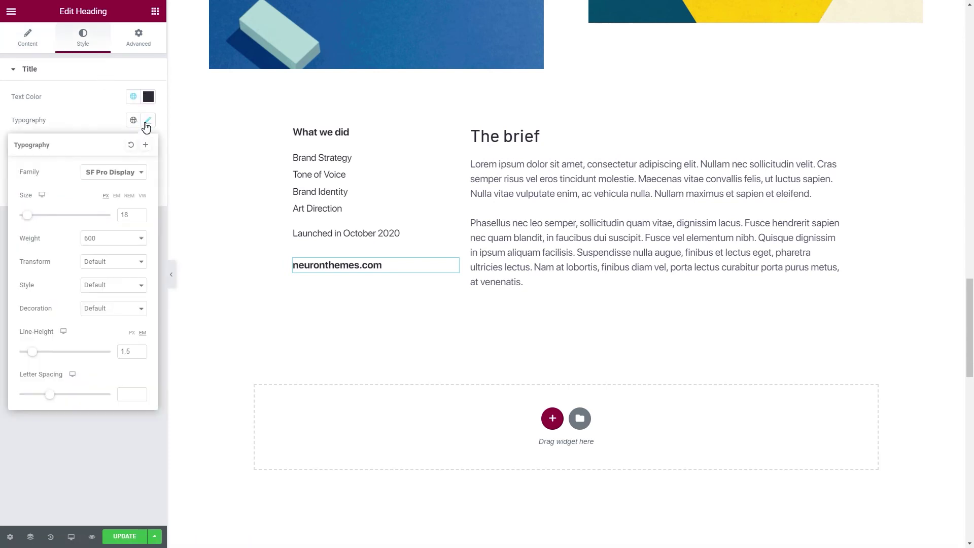
left_click(106, 310)
left_click(108, 329)
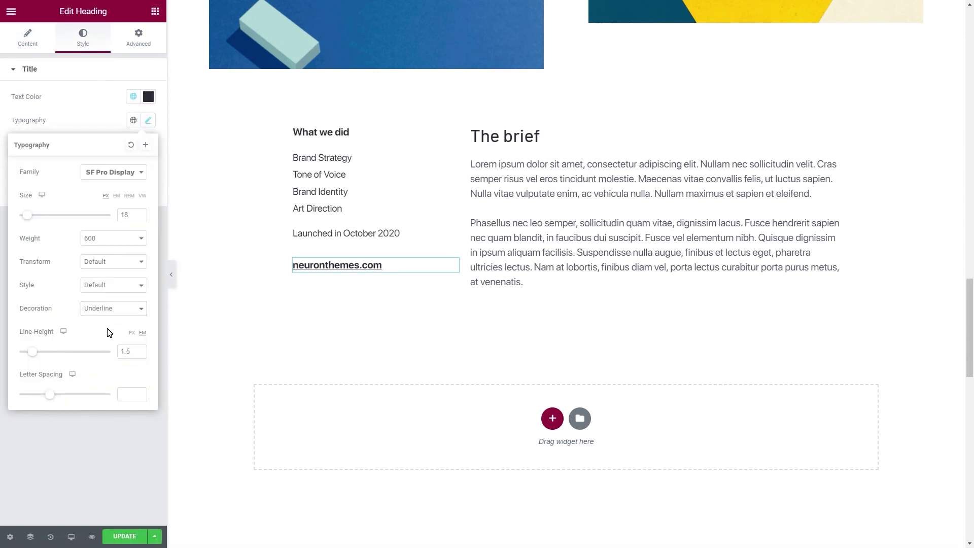
left_click(93, 97)
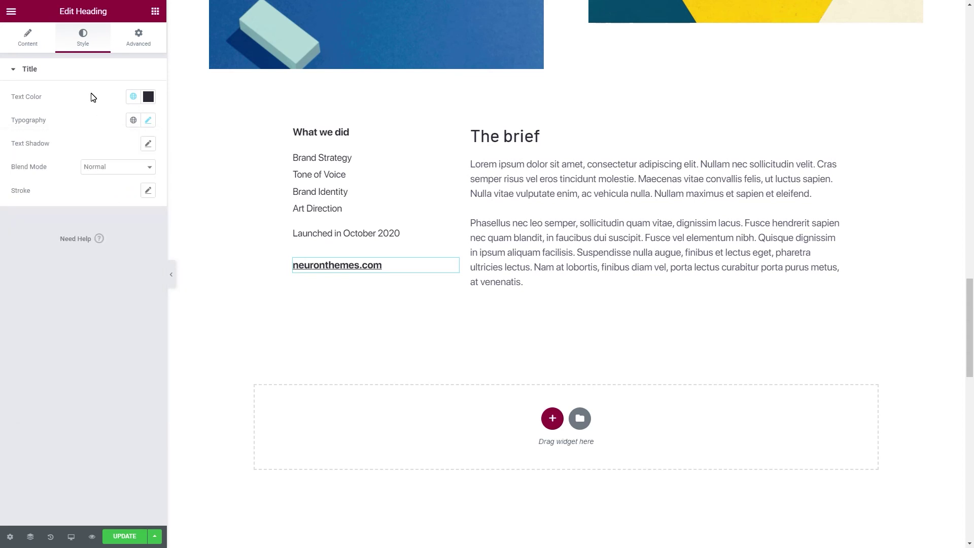
left_click(155, 11)
Add a Slides widget below the brief and set its section's content width to Full Width.
type("slides")
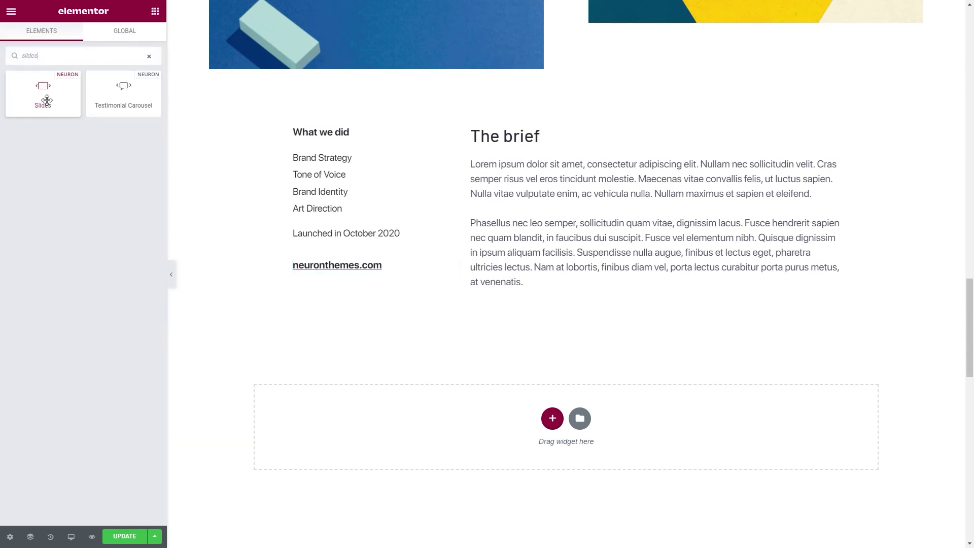
left_click_drag(47, 100, 425, 454)
scroll(425, 454, "down", 3)
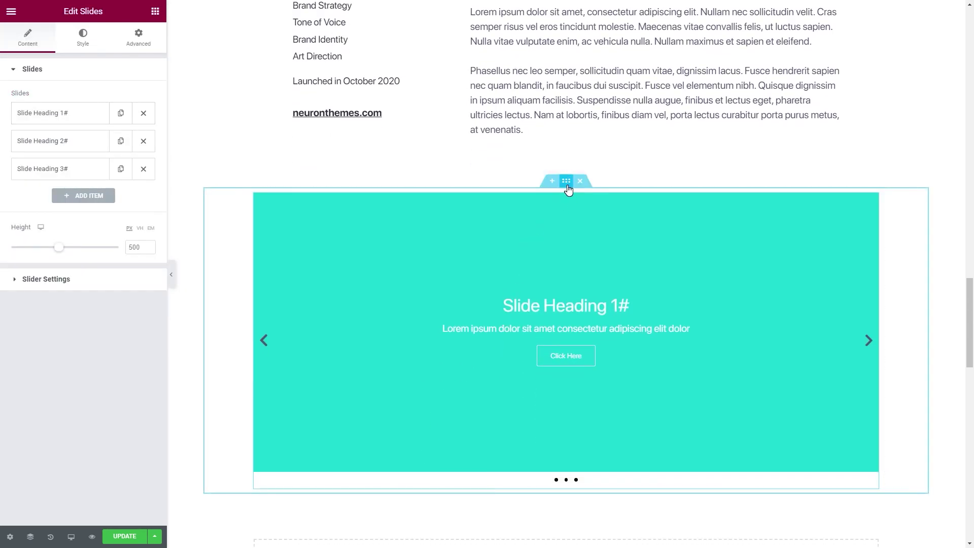
left_click(566, 181)
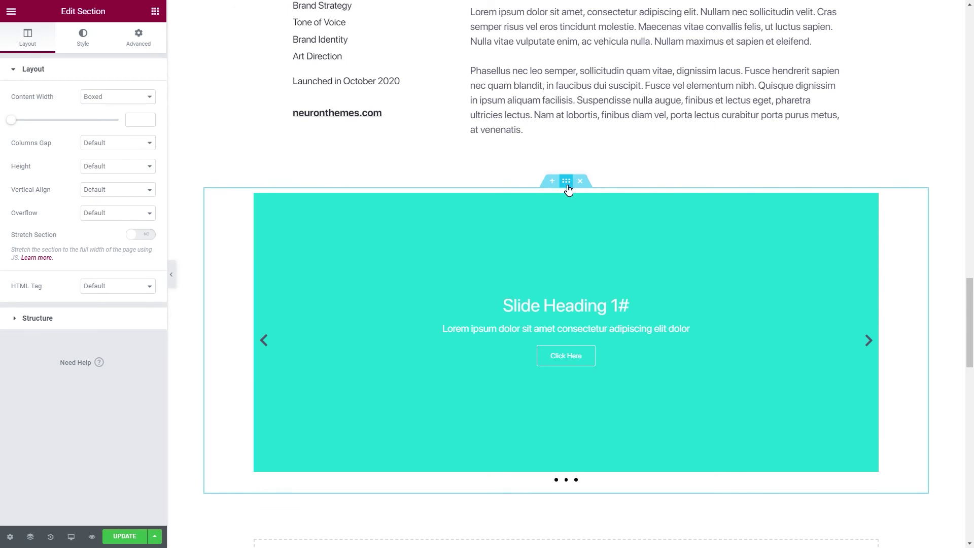
left_click(118, 97)
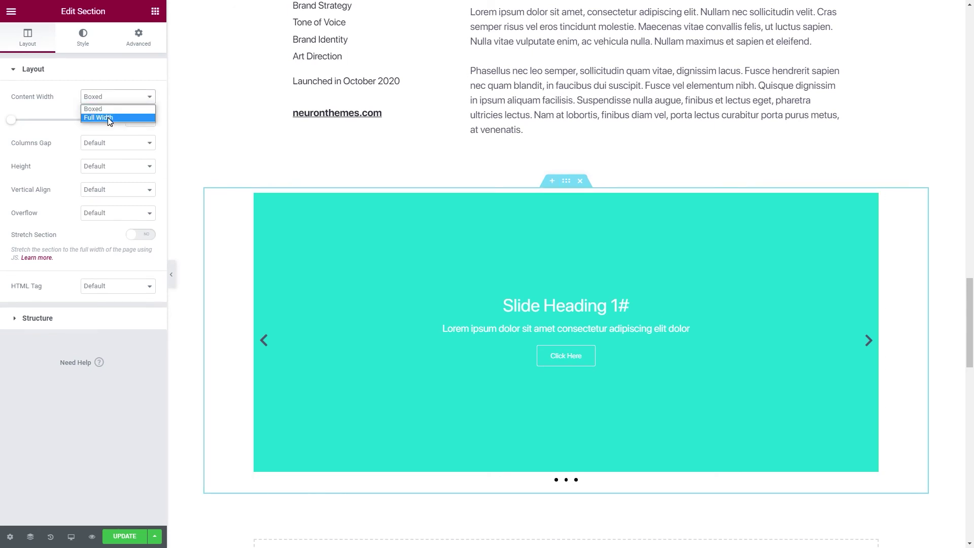
left_click(107, 117)
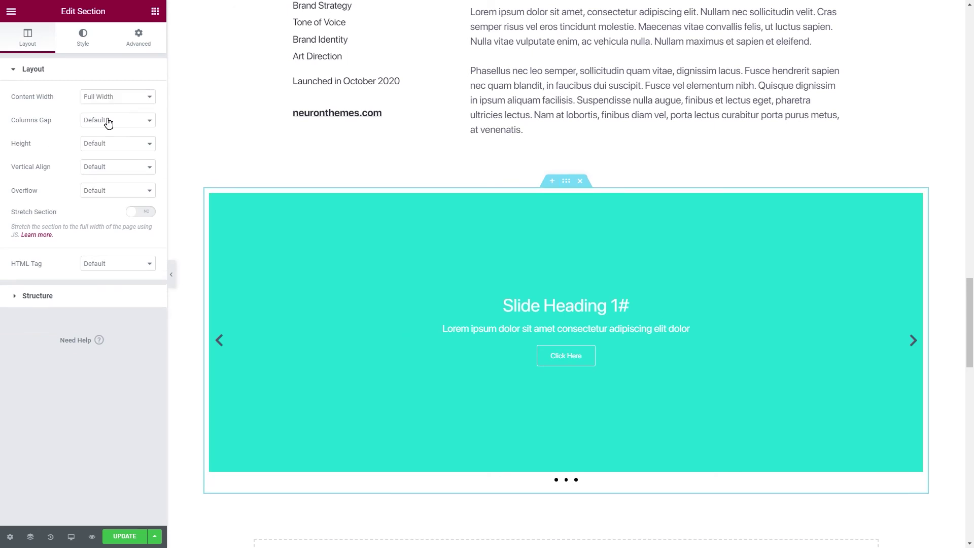
Delete the third and second slides, leaving a single slide.
left_click(919, 206)
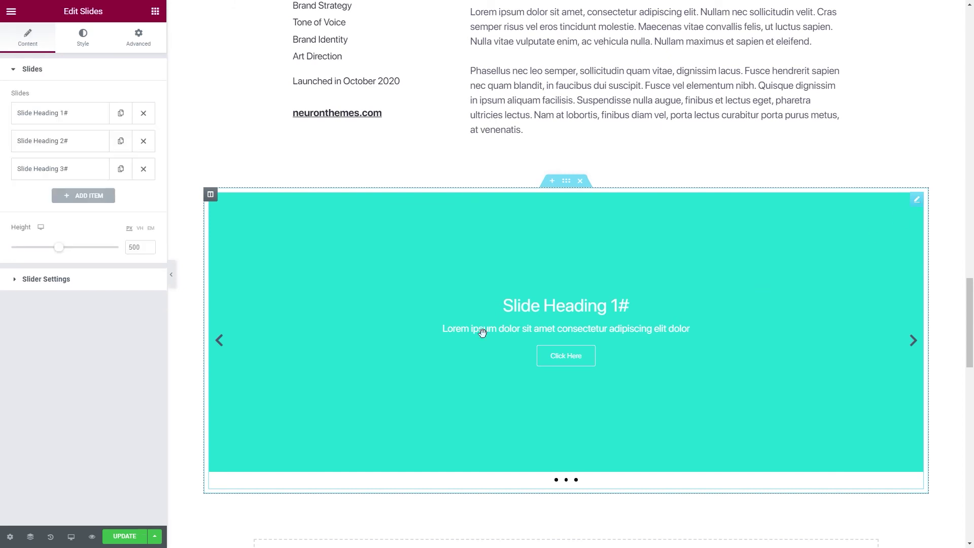
left_click(144, 167)
left_click(144, 140)
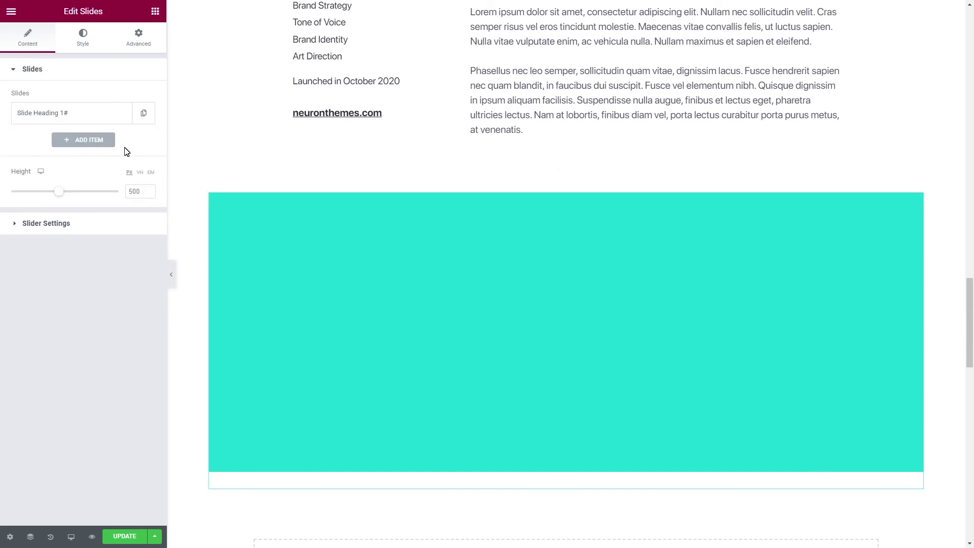
left_click(86, 113)
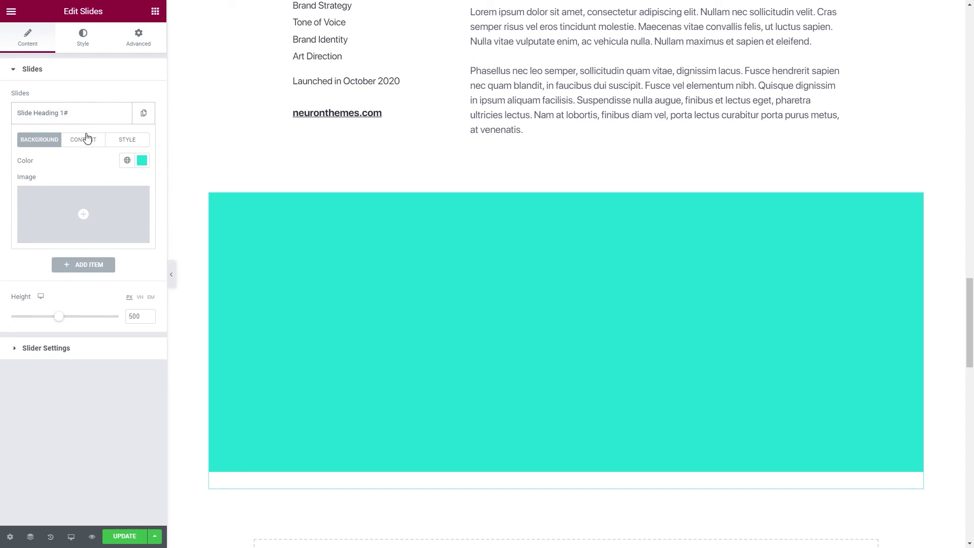
Empty the slide's title, description and button text.
left_click(83, 140)
left_click(84, 172)
key("ctrl+a")
key("BackSpace")
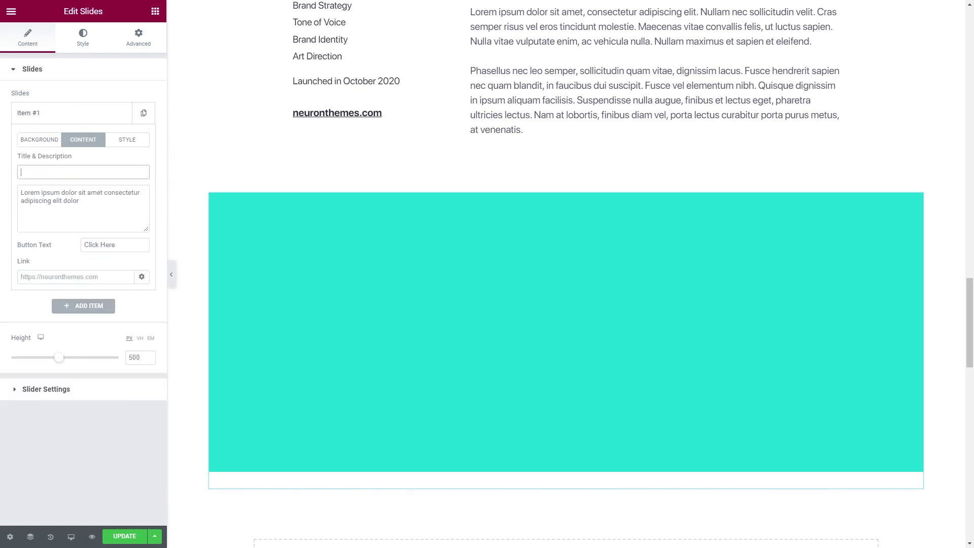
left_click(87, 201)
key("ctrl+a")
key("BackSpace")
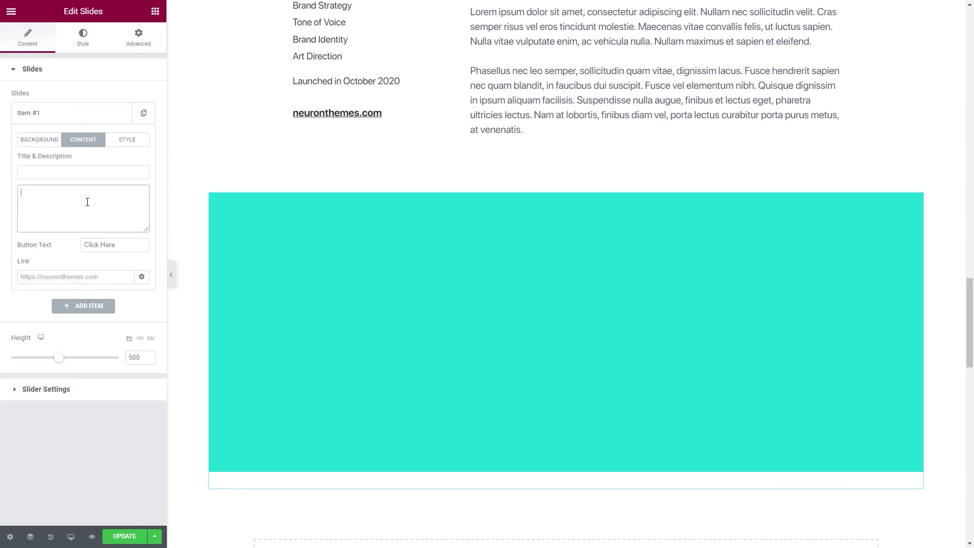
left_click(115, 242)
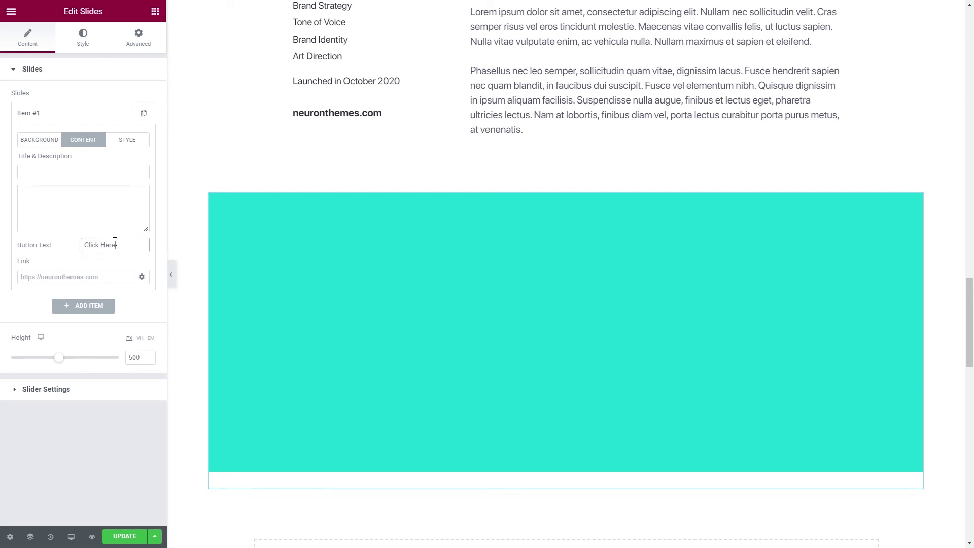
key("ctrl+a")
key("BackSpace")
Set the blue-and-mint blocks photo from the Media Library as the slide's background.
left_click(42, 146)
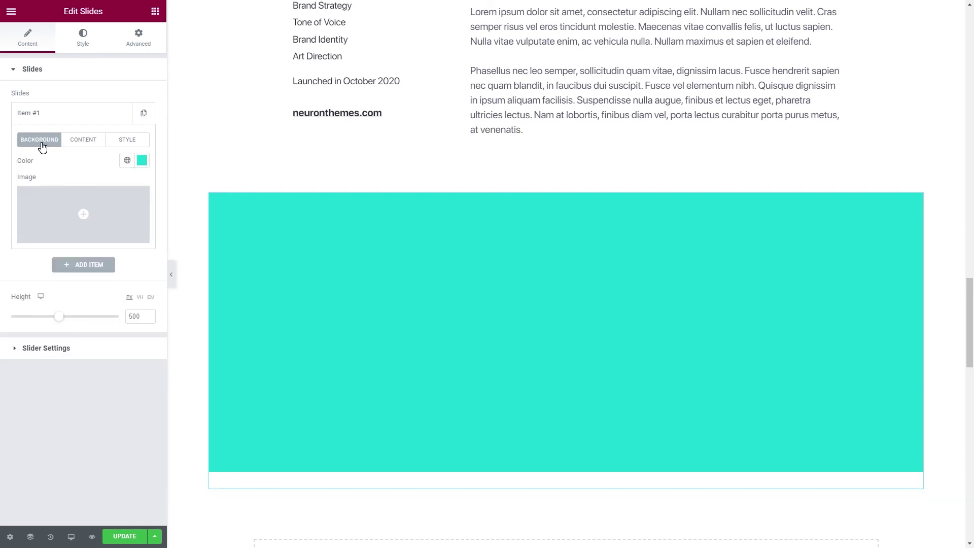
left_click(83, 215)
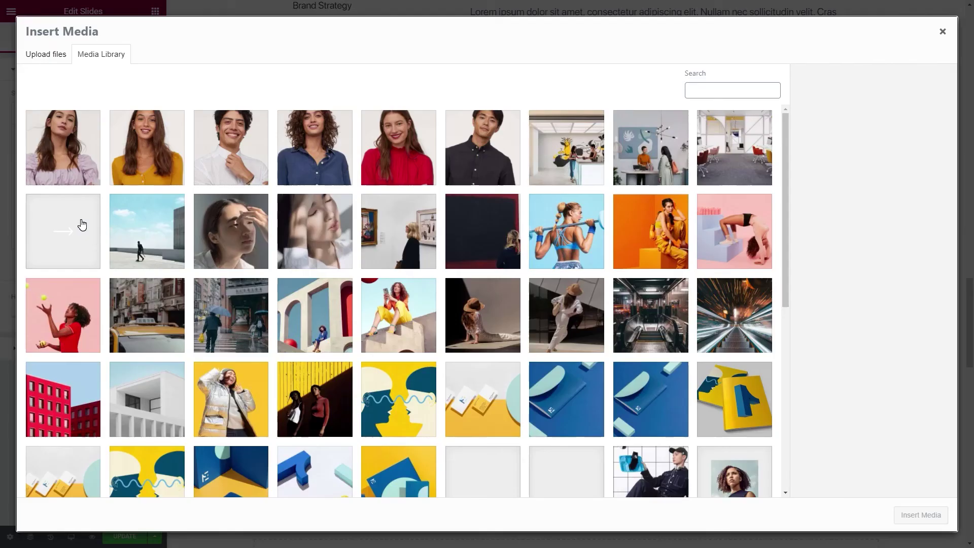
left_click(295, 462)
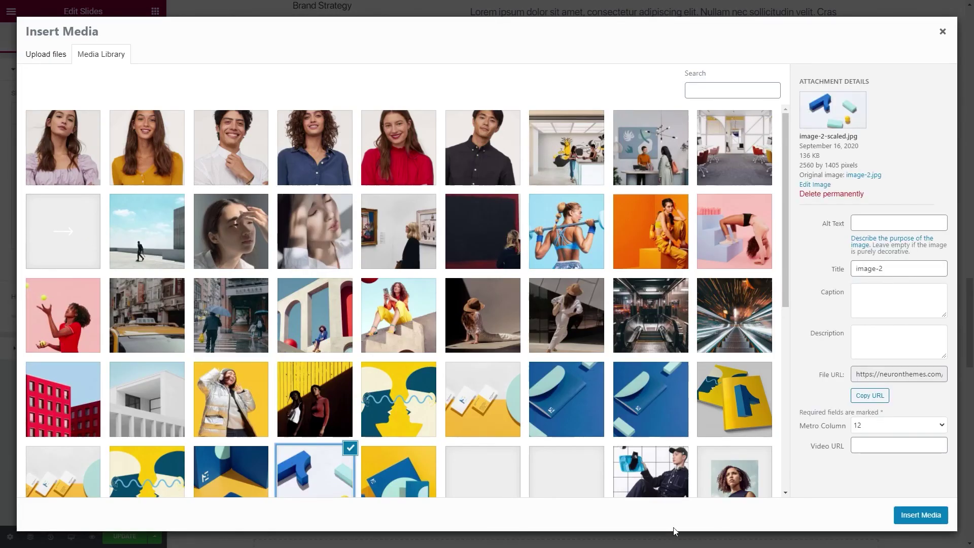
left_click(923, 514)
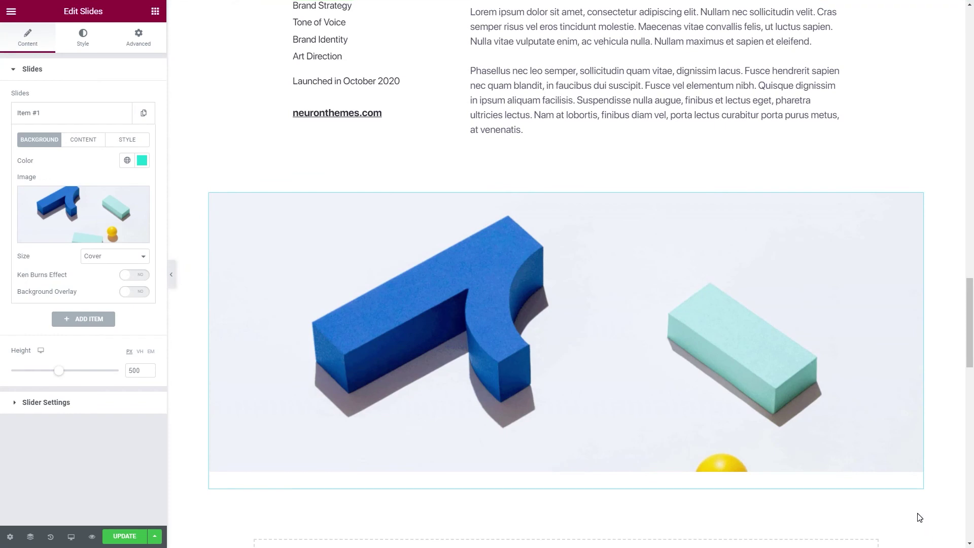
Duplicate the slide three times to make four slides.
left_click(100, 124)
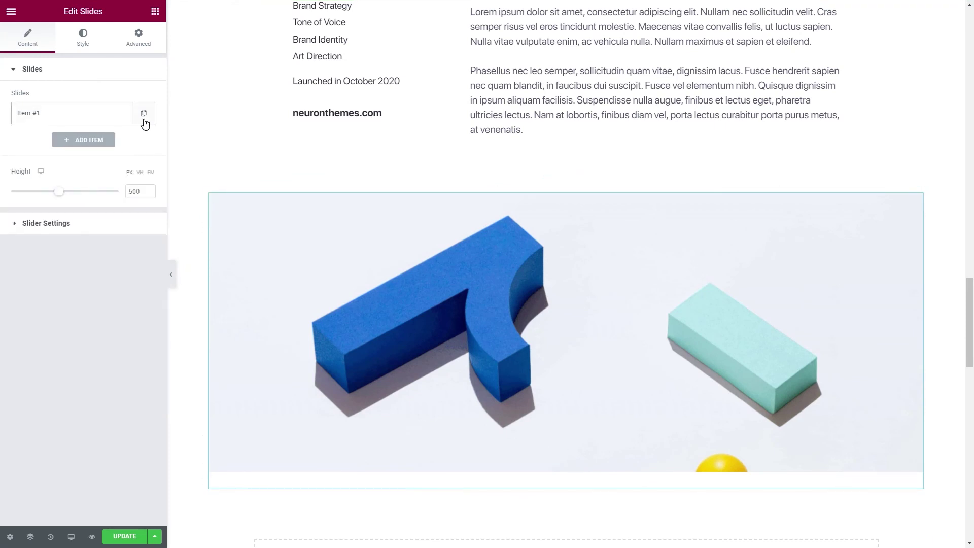
left_click(143, 117)
left_click(121, 142)
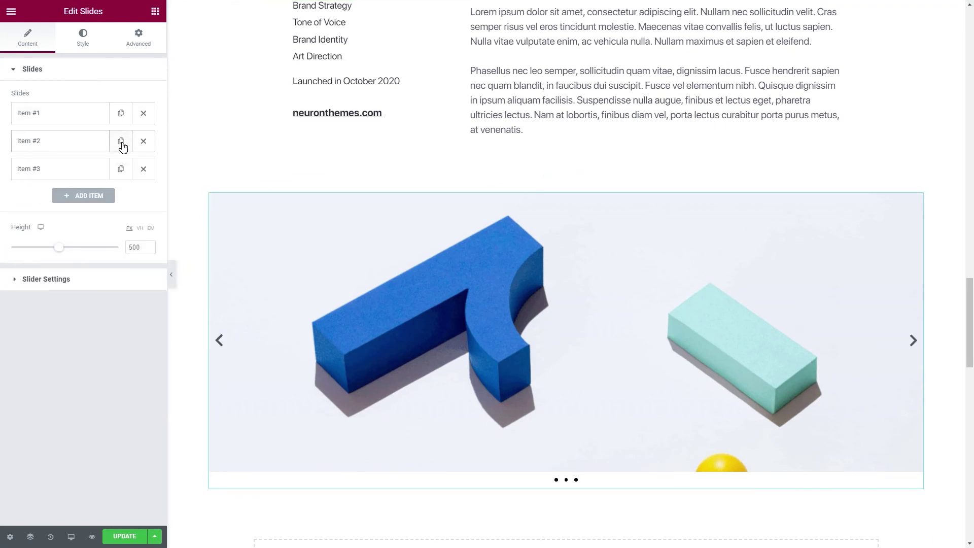
left_click(120, 169)
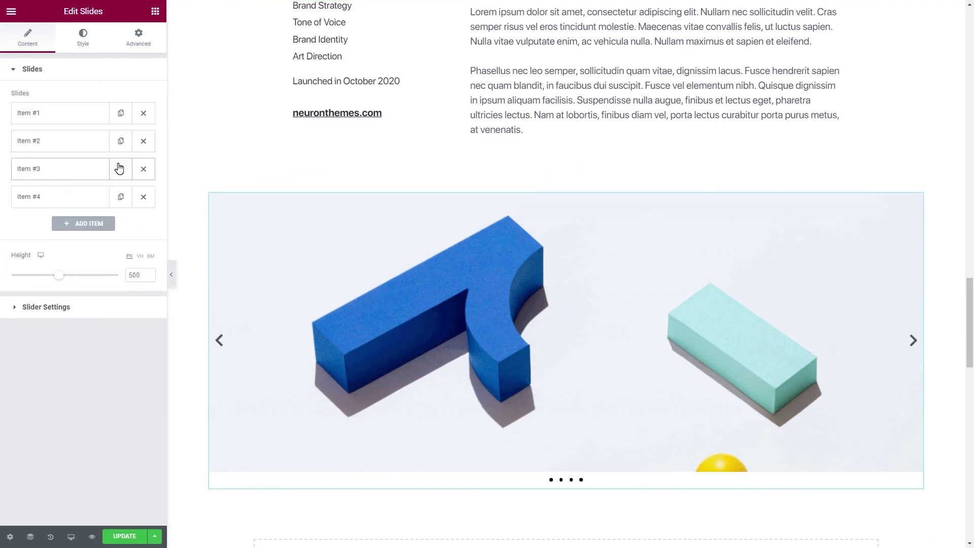
Give slides 2, 3 and 4 the yellow folder, blue envelope and yellow business-card photos.
left_click(92, 149)
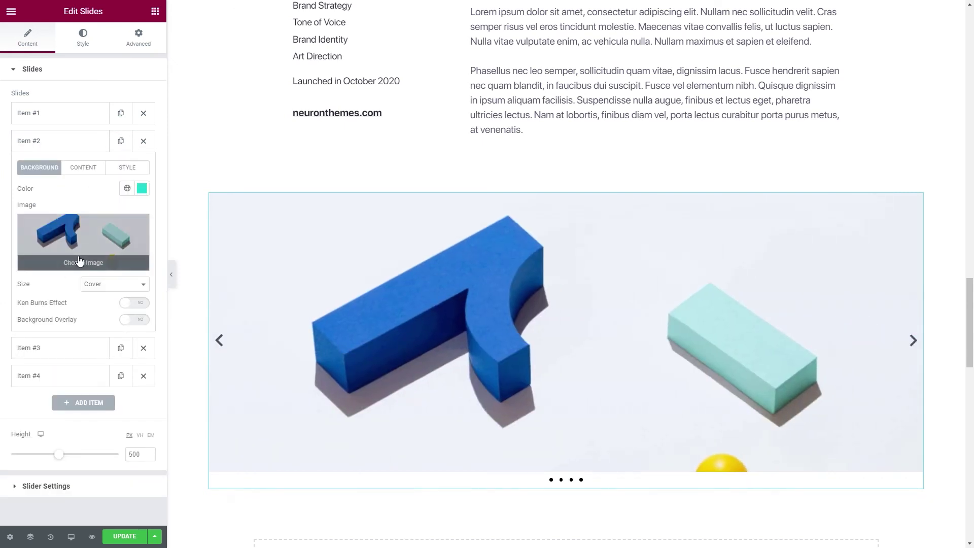
left_click(79, 260)
left_click(406, 459)
left_click(917, 514)
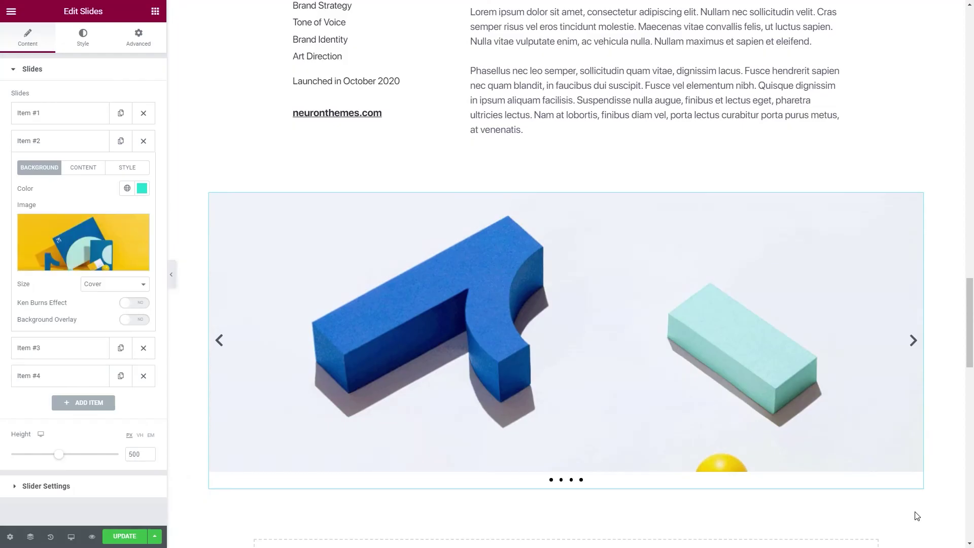
left_click(62, 146)
left_click(62, 173)
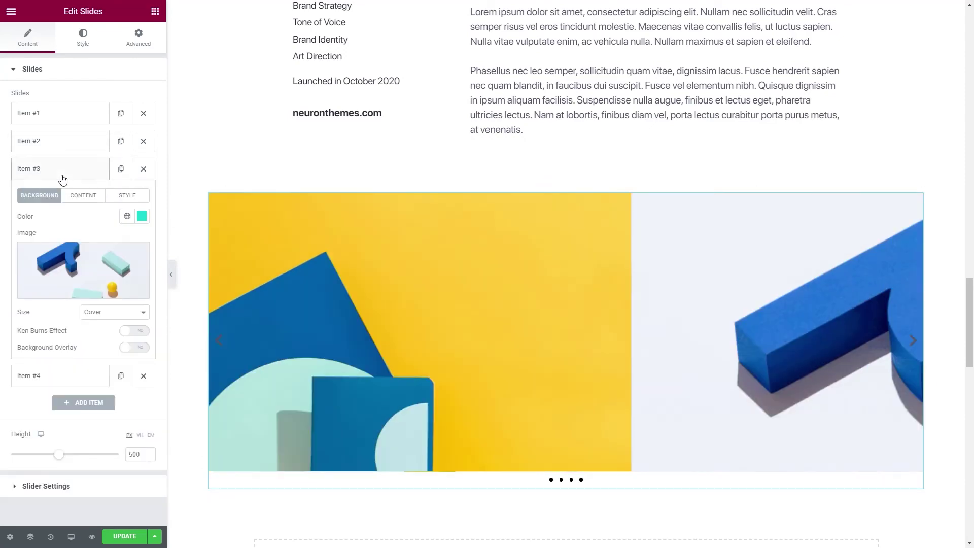
left_click(71, 264)
left_click(567, 401)
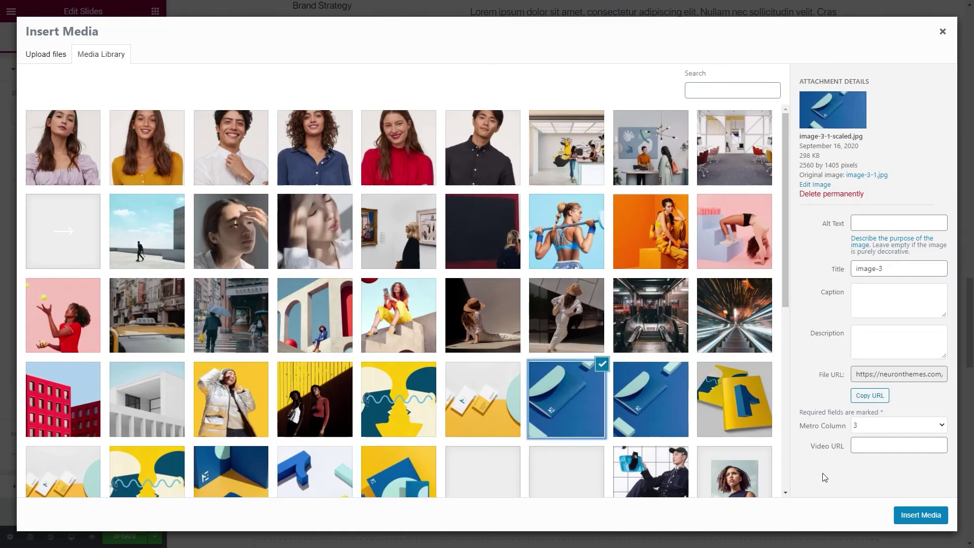
left_click(920, 515)
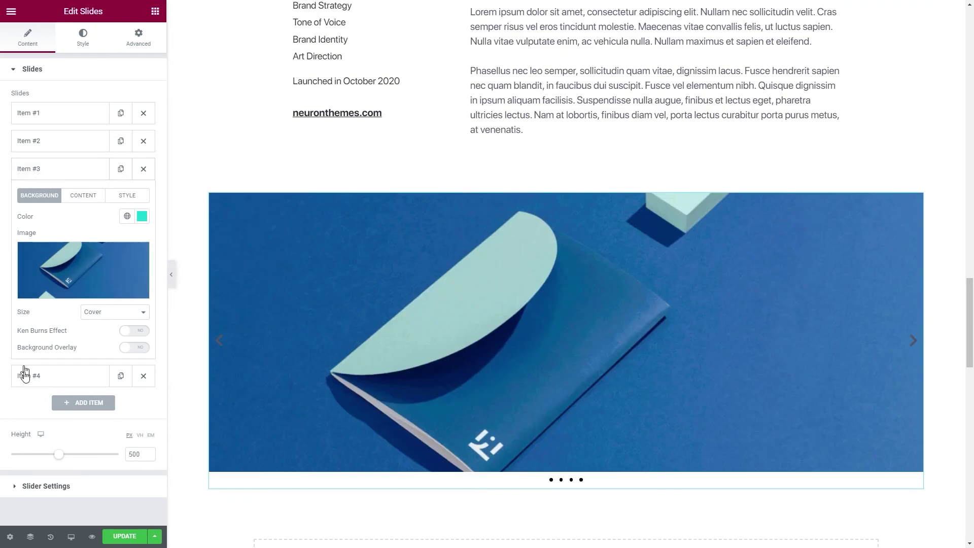
left_click(25, 375)
left_click(66, 315)
left_click(64, 325)
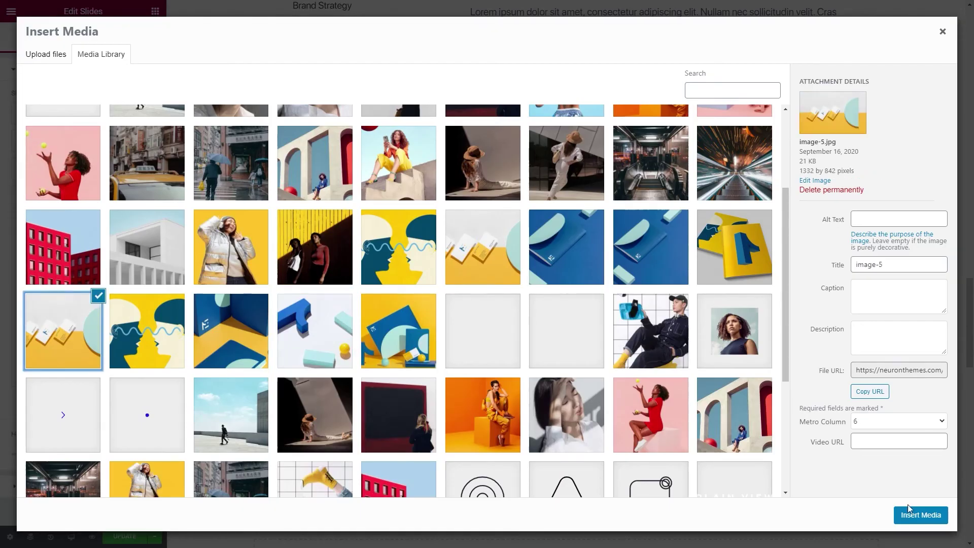
left_click(916, 515)
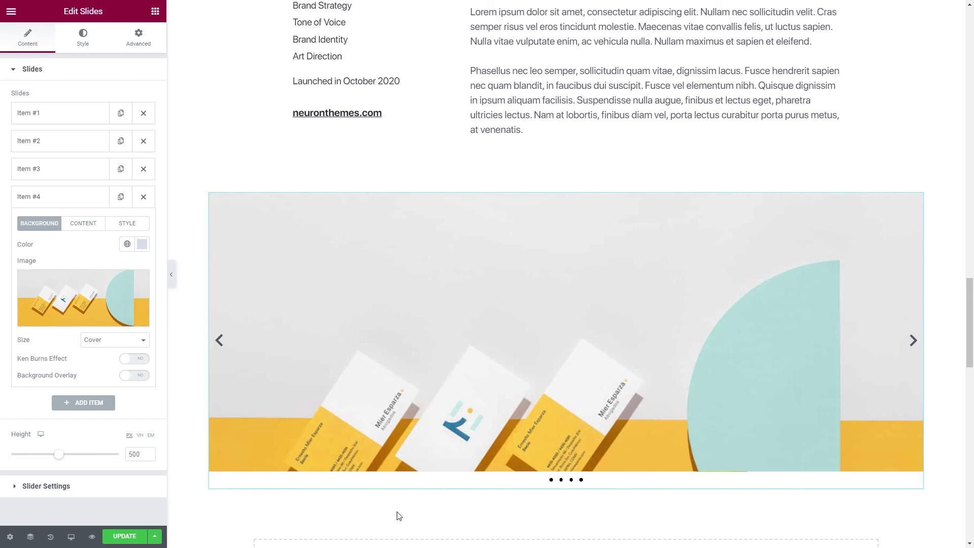
Set the slider height to 700.
double_click(141, 458)
type("700")
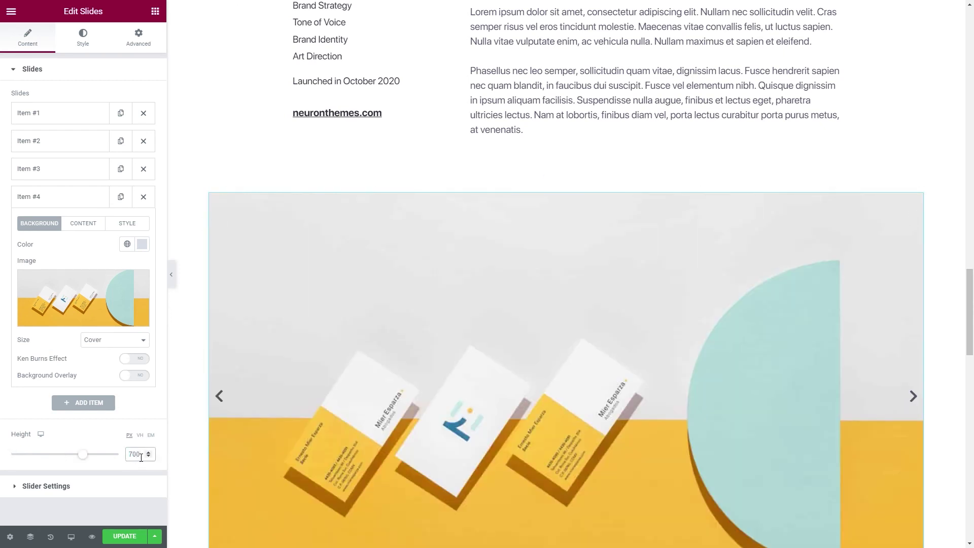
left_click(59, 165)
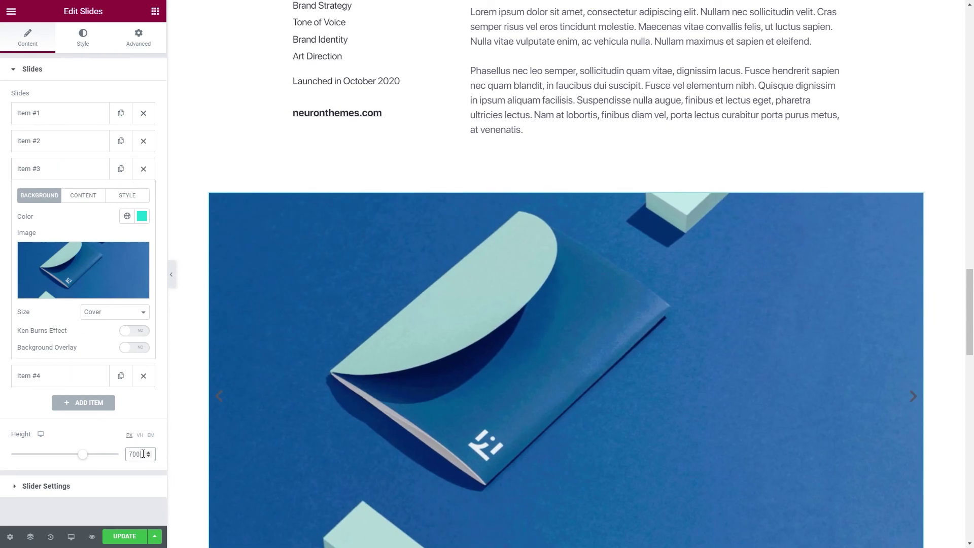
left_click(74, 147)
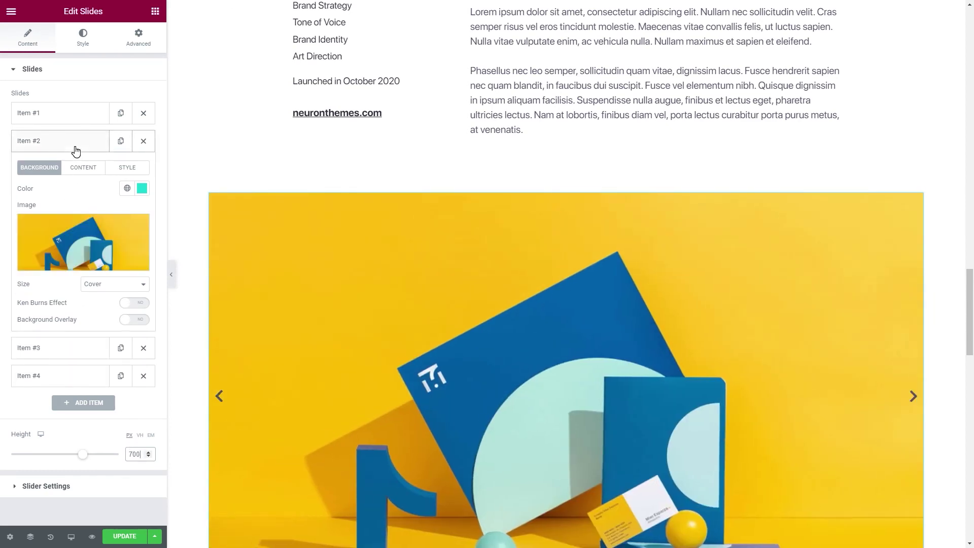
left_click(64, 122)
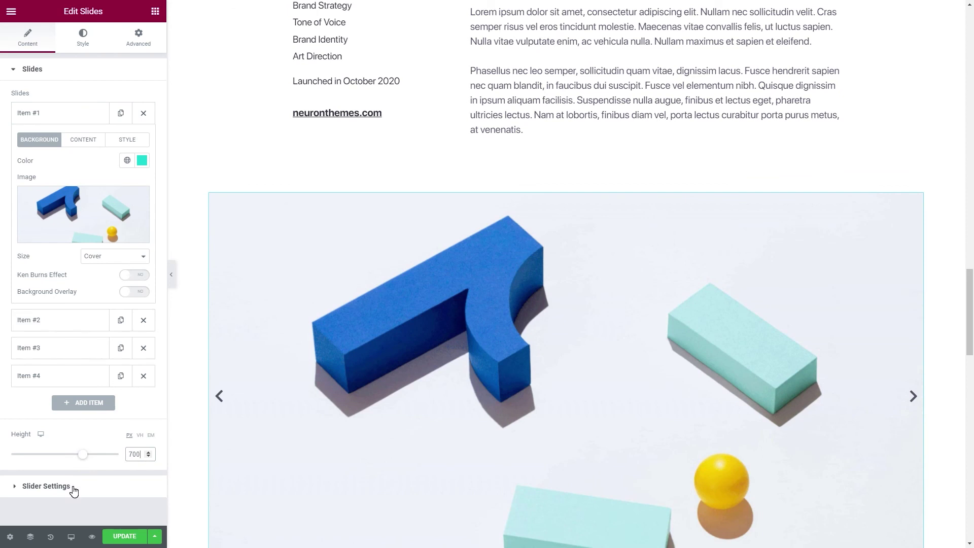
Set slider navigation to None, turn on autoplay, and update the page.
left_click(72, 489)
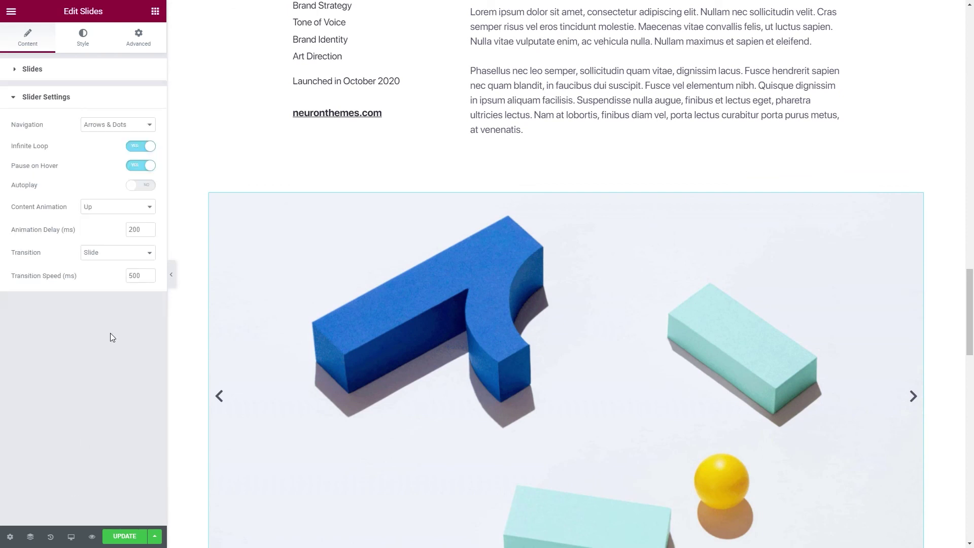
left_click(118, 126)
left_click(106, 138)
left_click(141, 188)
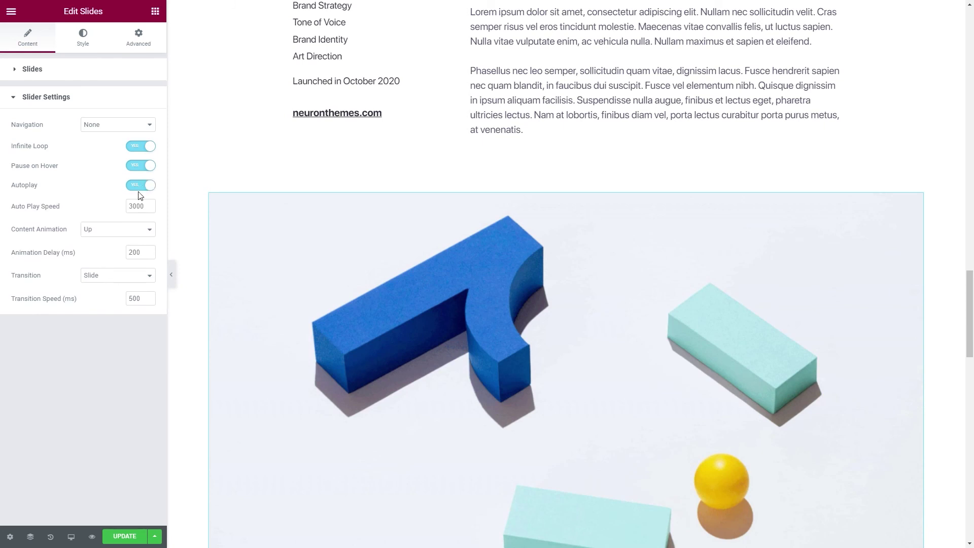
left_click(128, 541)
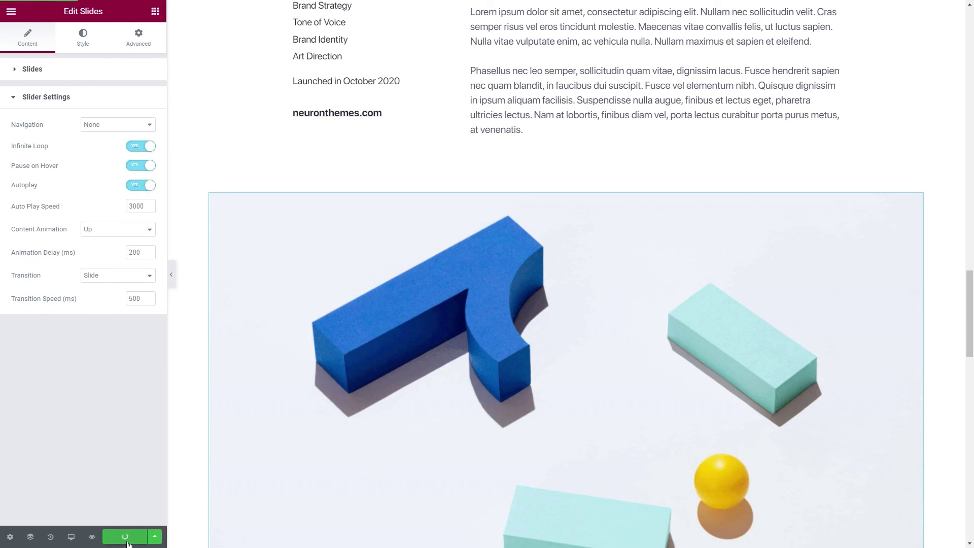
left_click(154, 11)
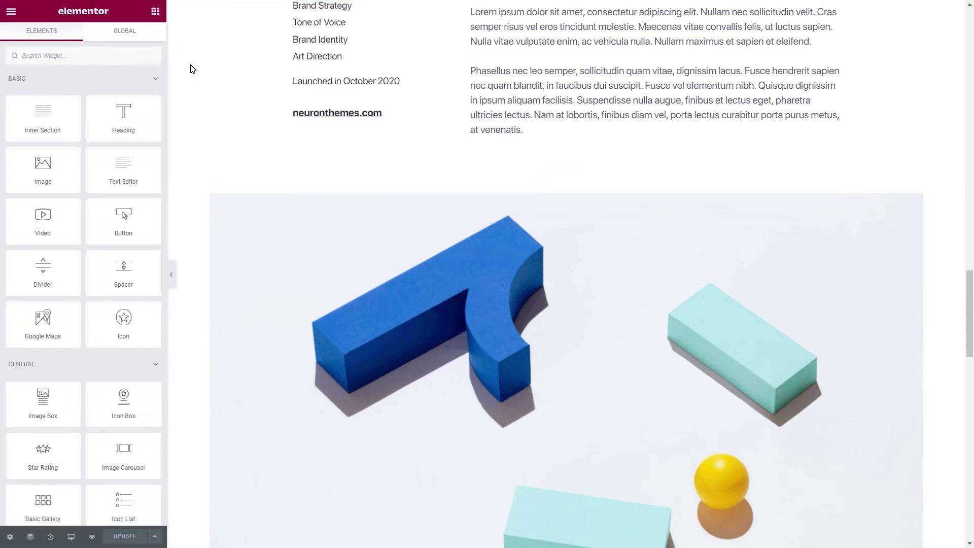
Scroll the preview up to the site header and First Wizard hero.
scroll(193, 69, "up", 10)
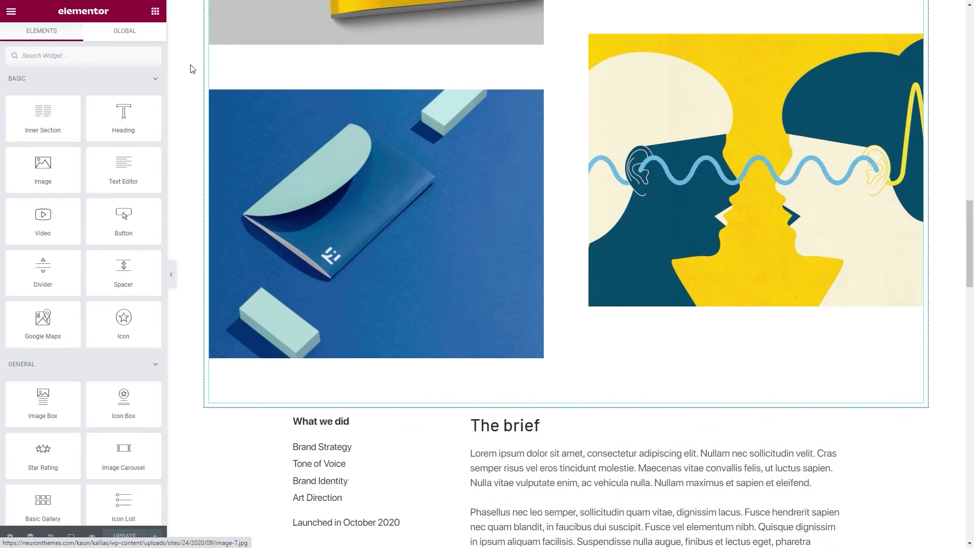
scroll(191, 69, "up", 10)
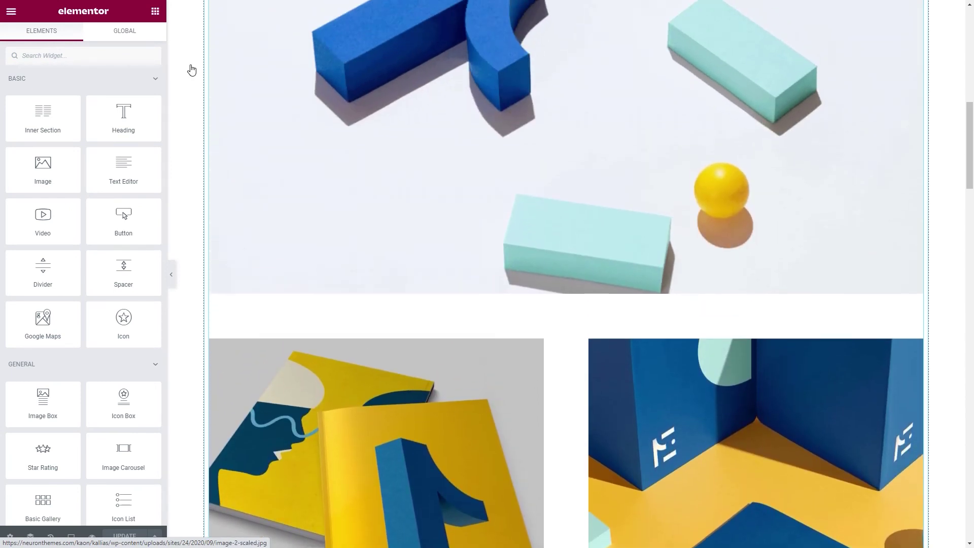
scroll(192, 69, "up", 10)
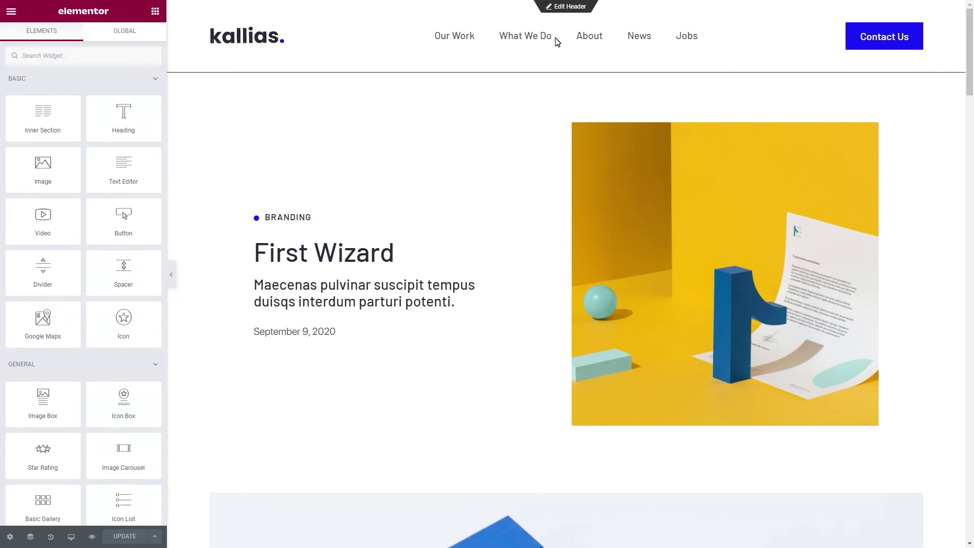
Edit the site header and give its section a Classic background in the global White colour.
left_click(575, 9)
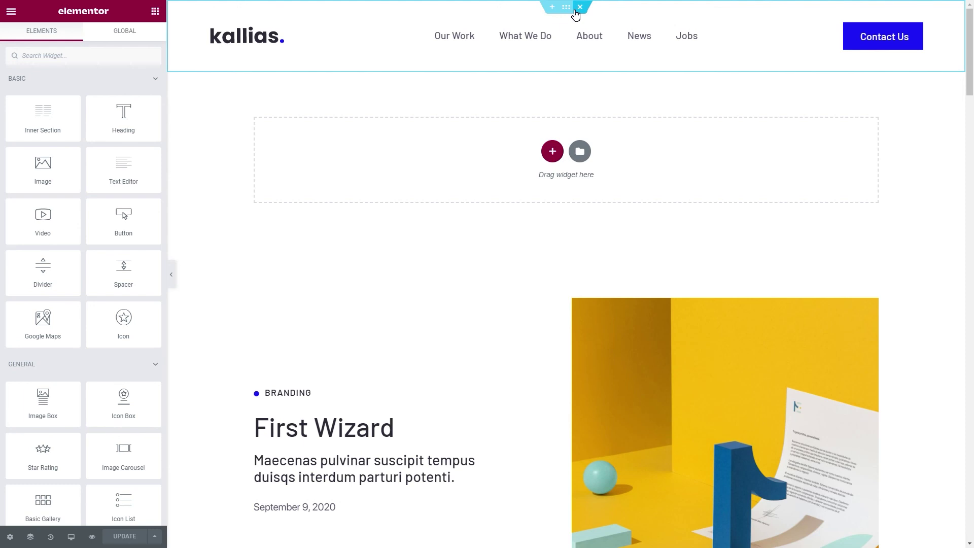
left_click(566, 8)
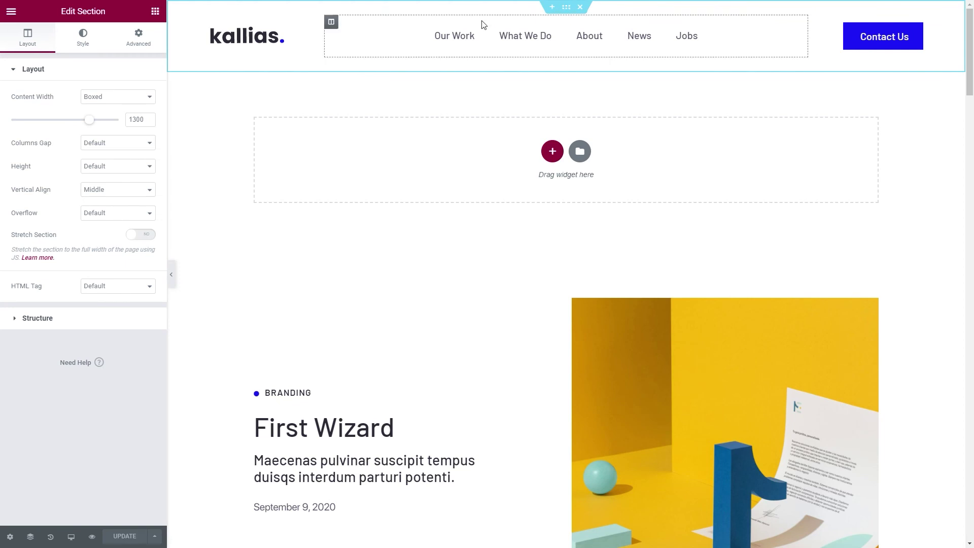
left_click(80, 44)
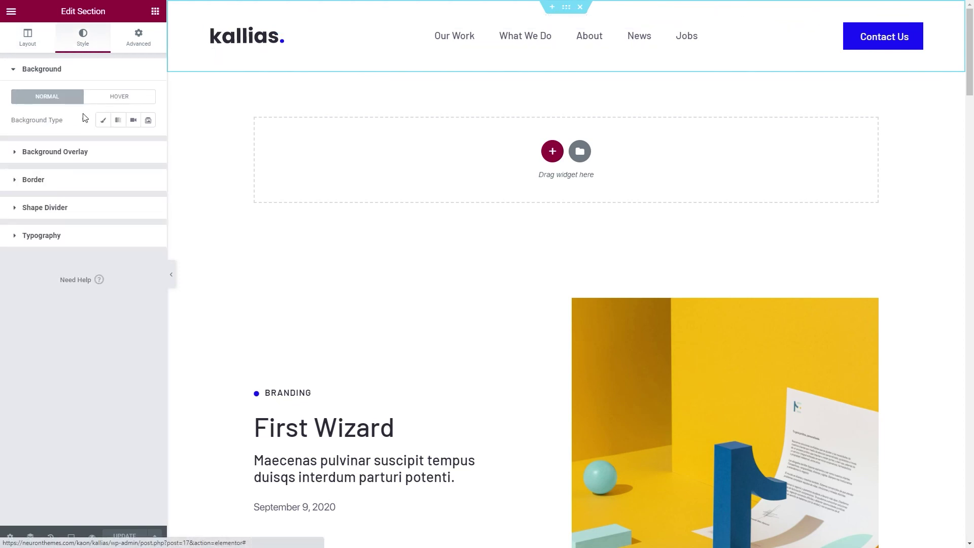
left_click(103, 122)
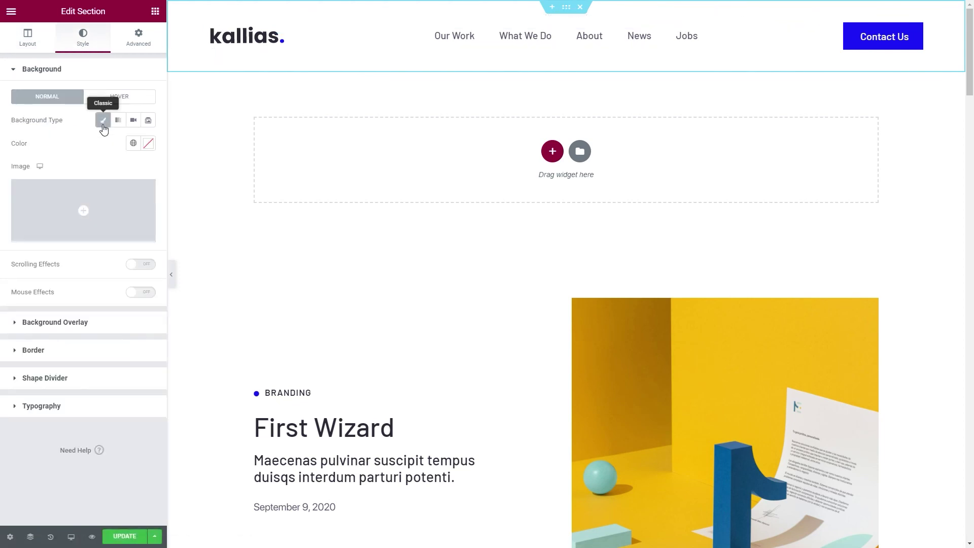
left_click(134, 144)
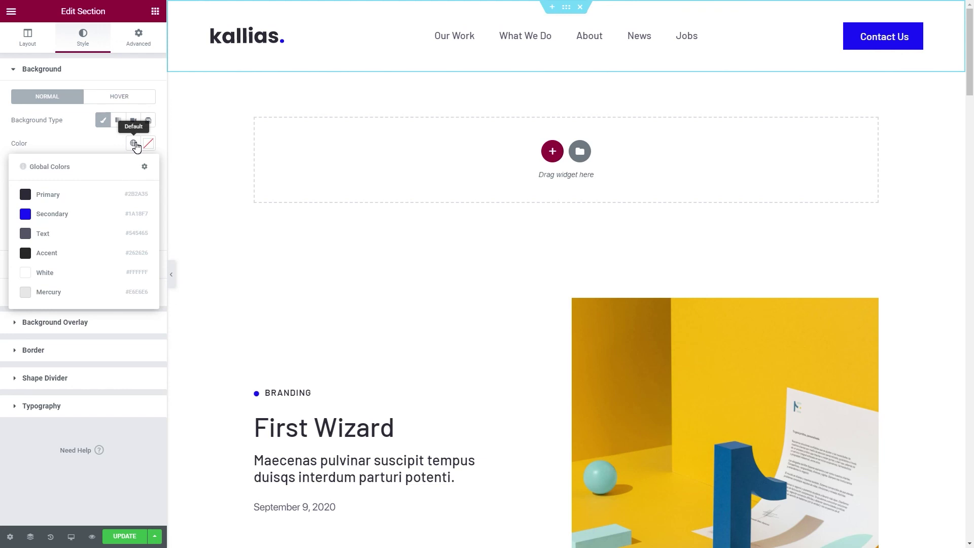
left_click(73, 273)
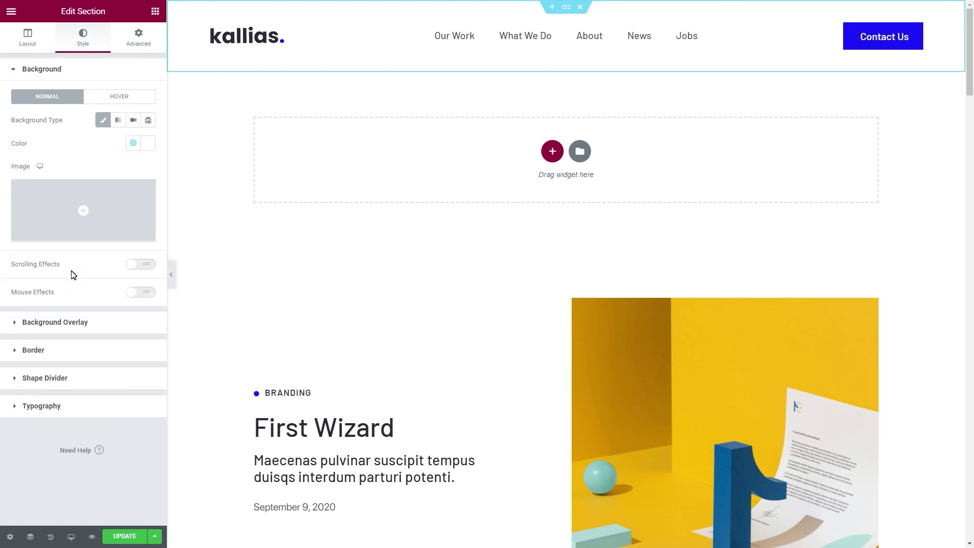
left_click(149, 44)
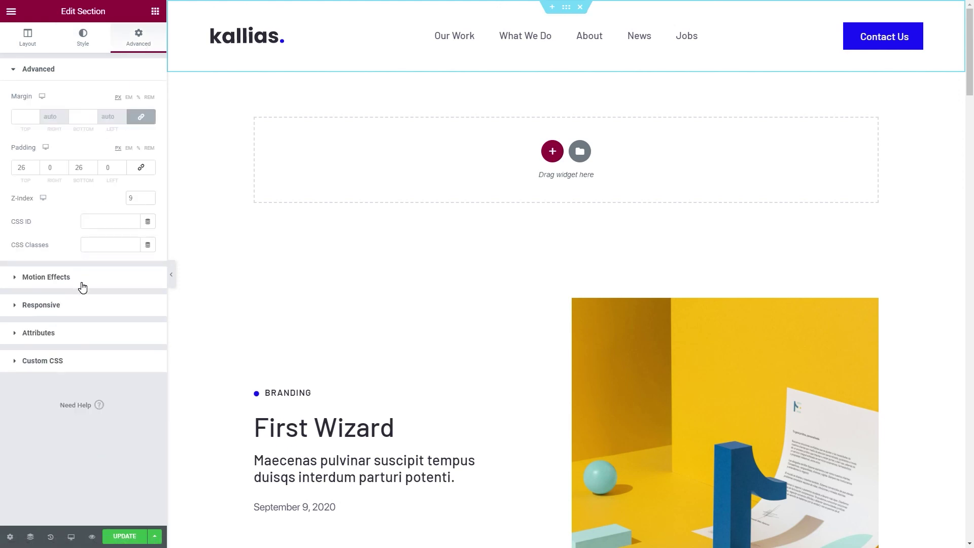
Make the header sticky at Top on Desktop and Tablet only, update, and collapse the panel.
left_click(82, 282)
left_click(119, 153)
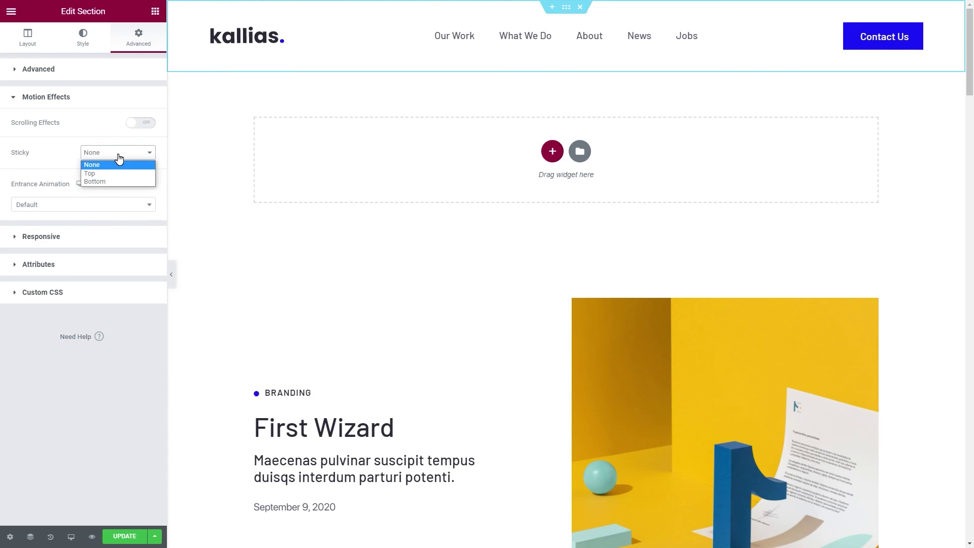
left_click(95, 174)
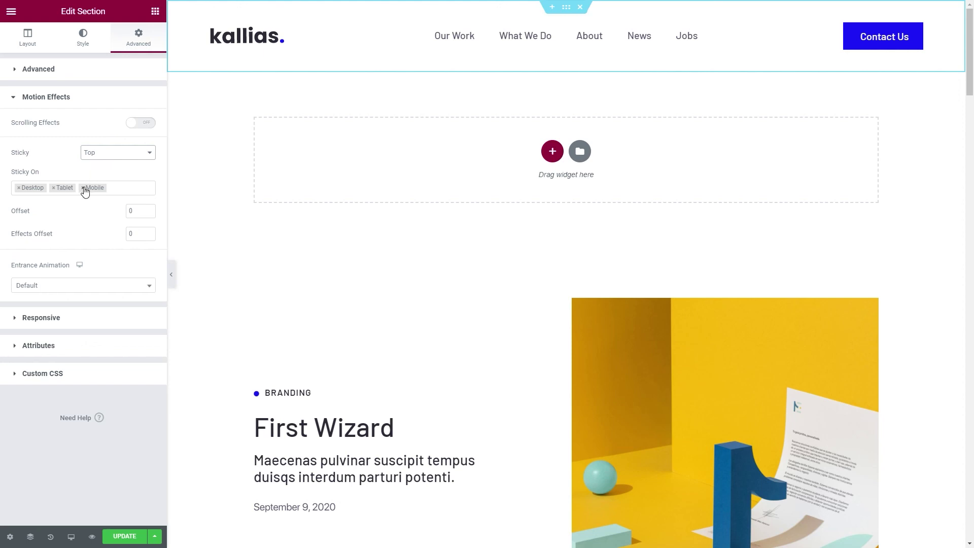
left_click(83, 188)
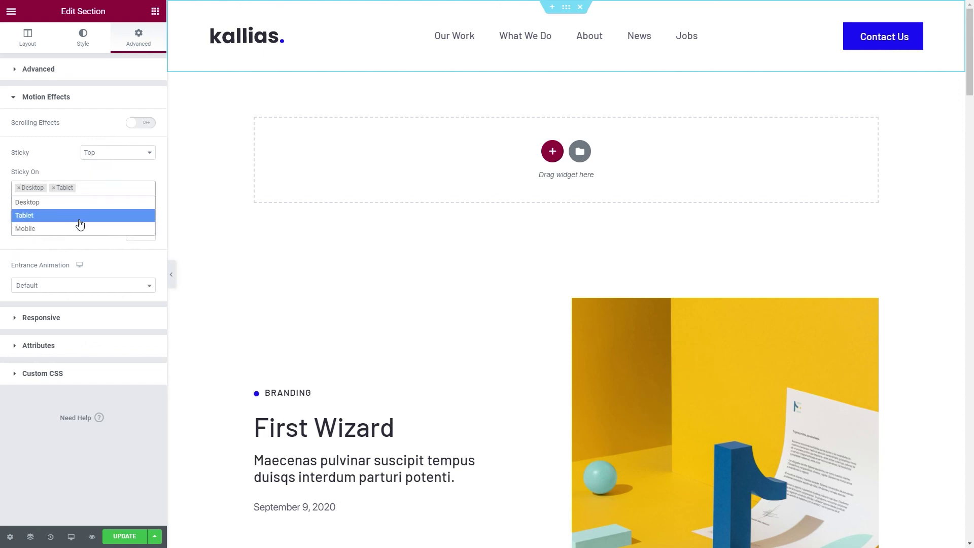
left_click(80, 243)
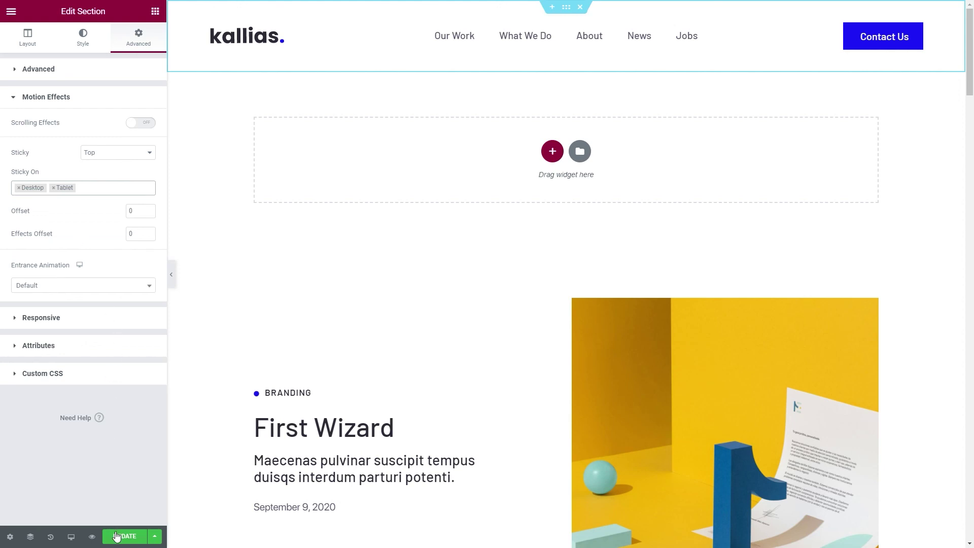
left_click(117, 536)
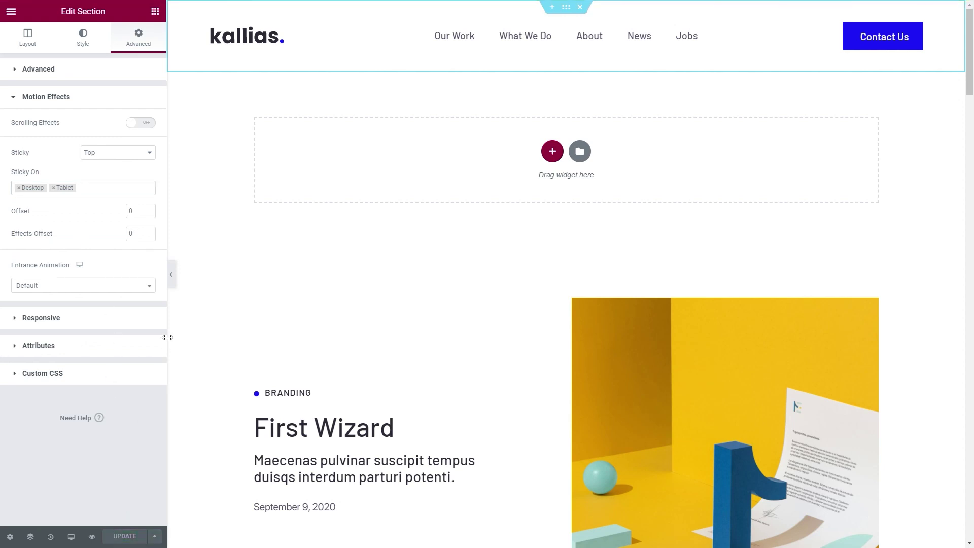
left_click(171, 274)
Scroll the preview past the gallery and The brief to confirm the white kallias header stays pinned.
scroll(34, 239, "down", 8)
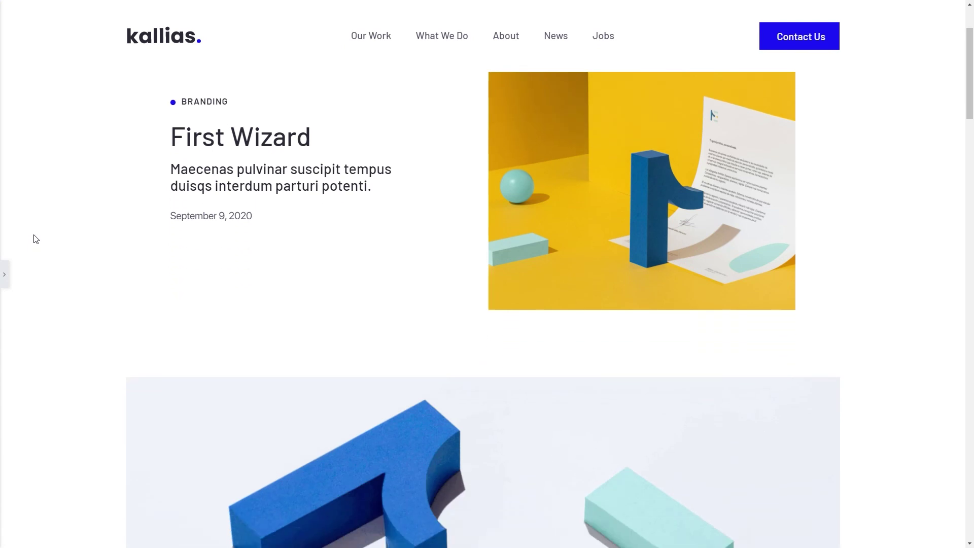
scroll(34, 239, "down", 12)
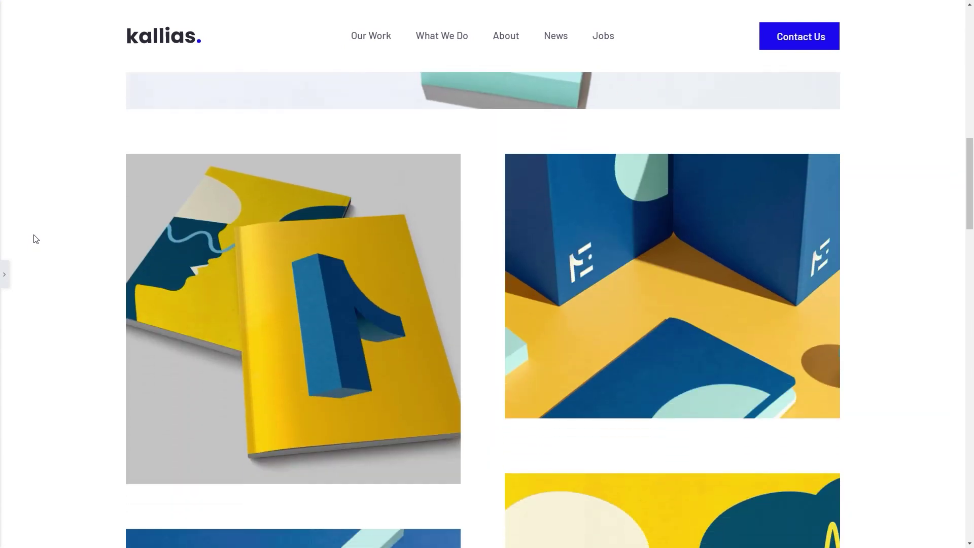
scroll(35, 239, "down", 12)
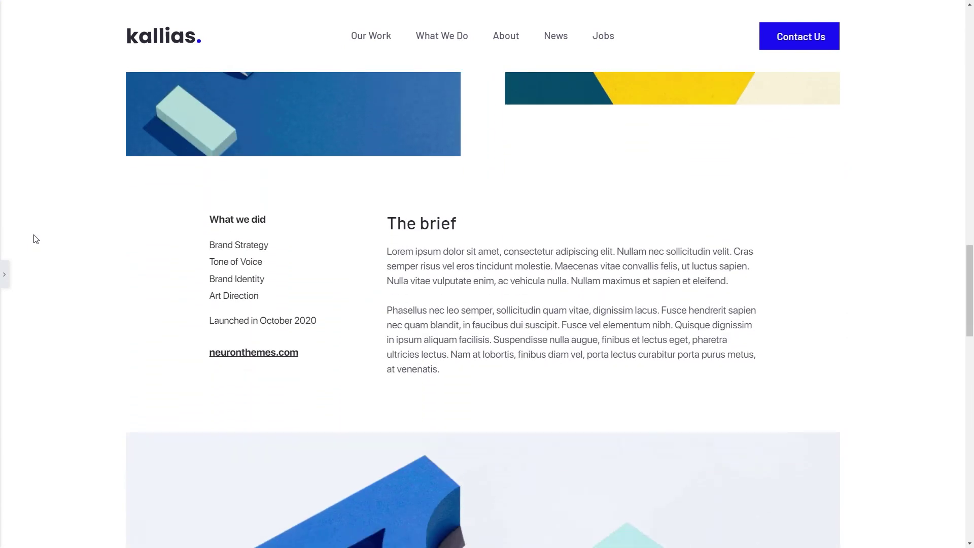